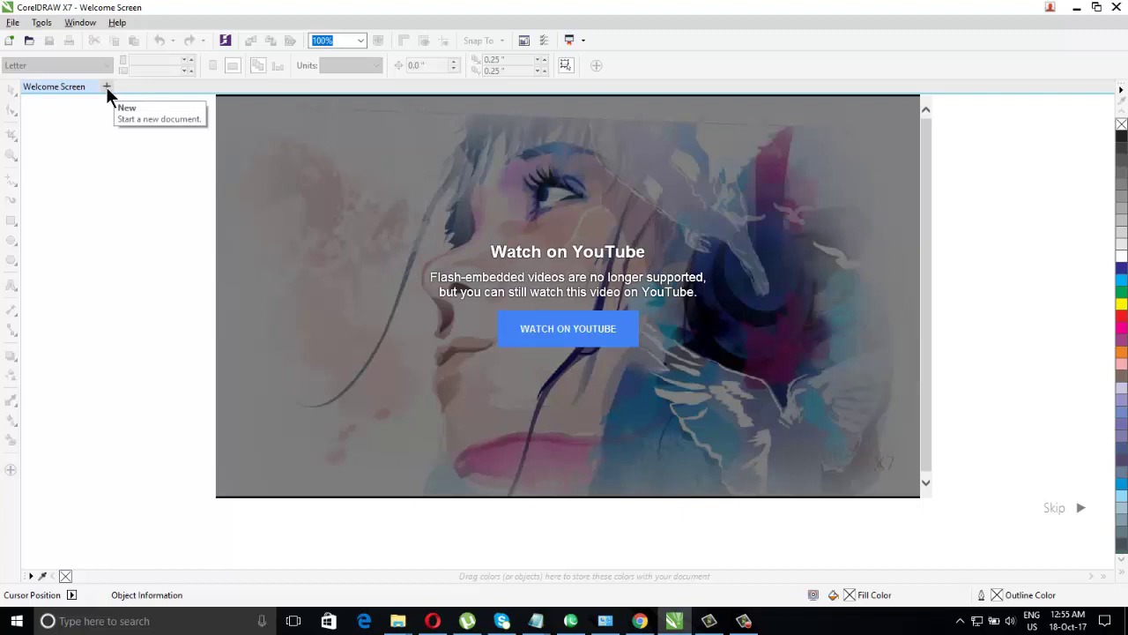
# Step: Create a new Letter-size document named "technical zameer" and set its page orientation to landscape
pyautogui.click(105, 86)
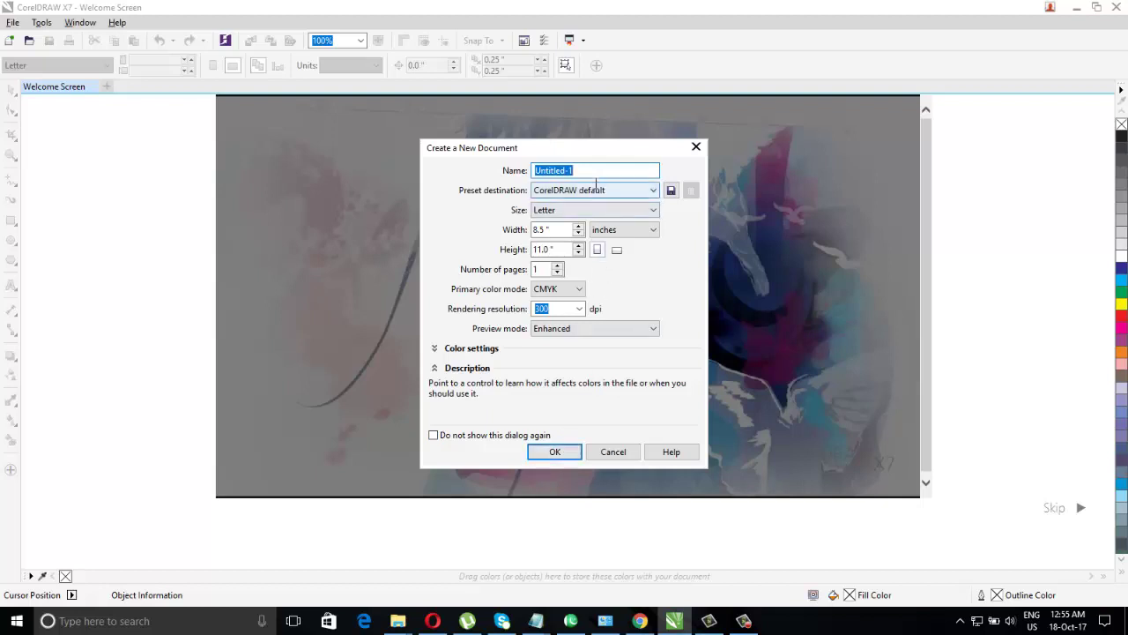
pyautogui.press('BackSpace')
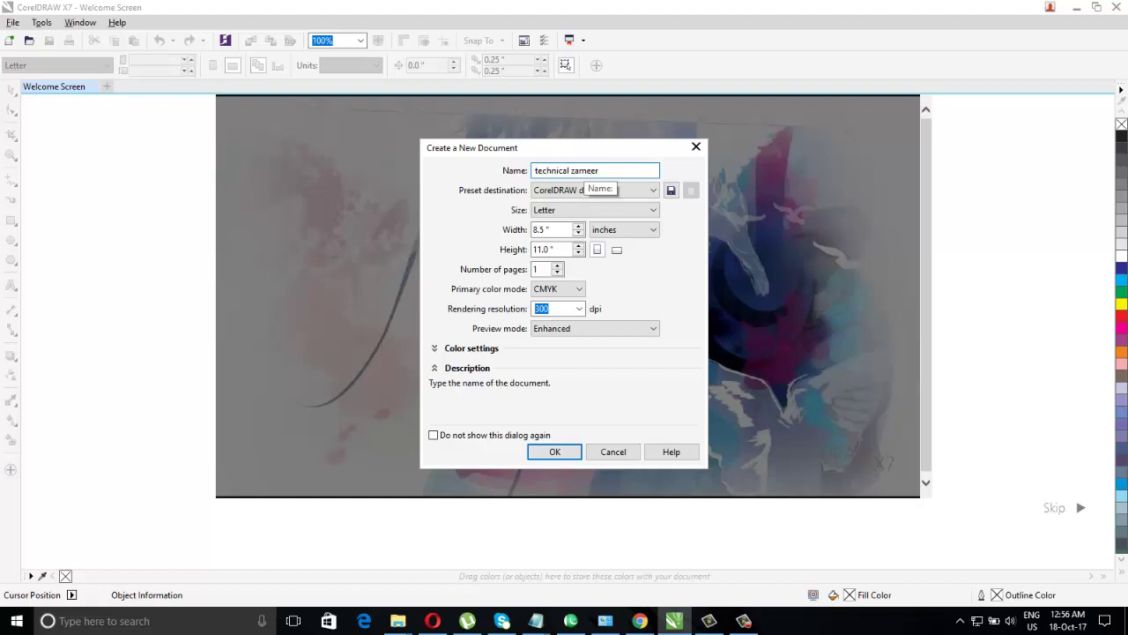
pyautogui.click(553, 454)
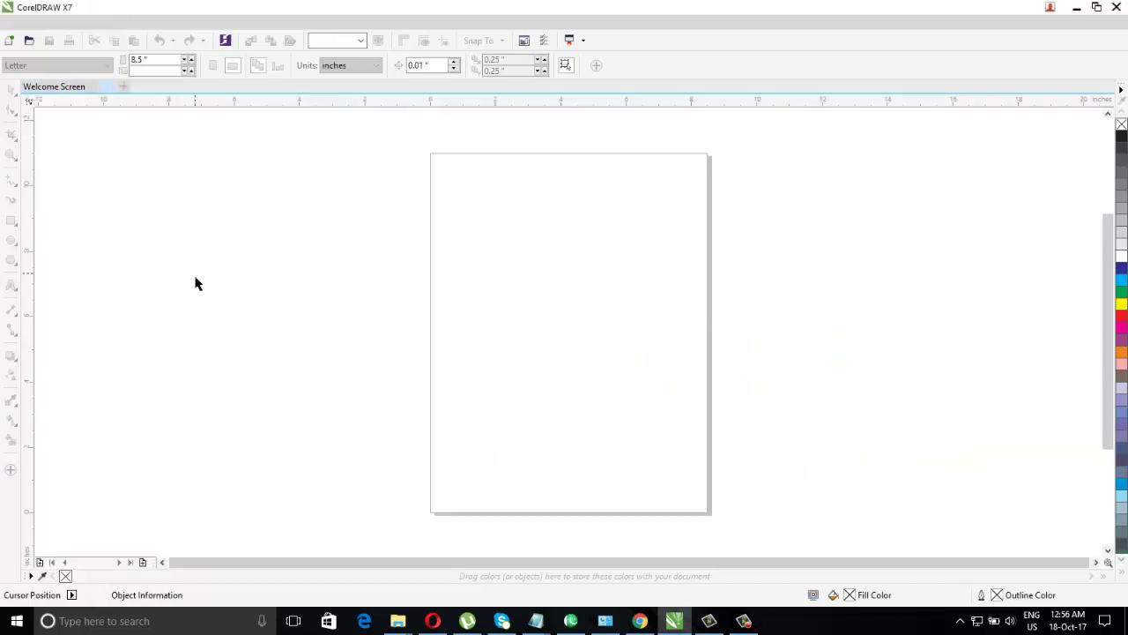
pyautogui.click(93, 87)
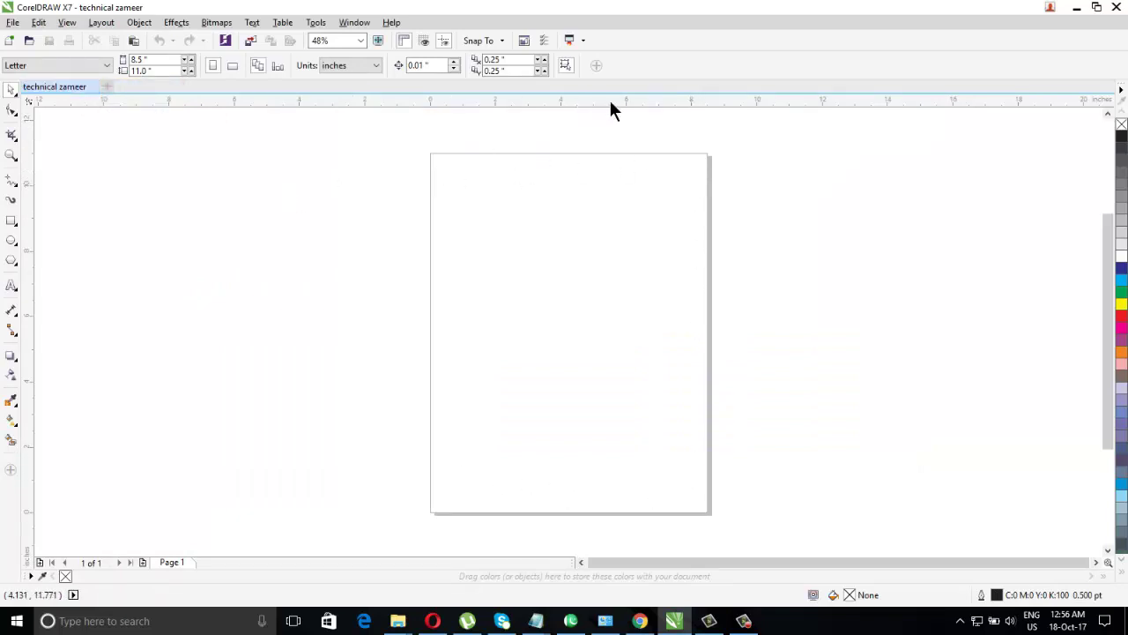
pyautogui.click(232, 64)
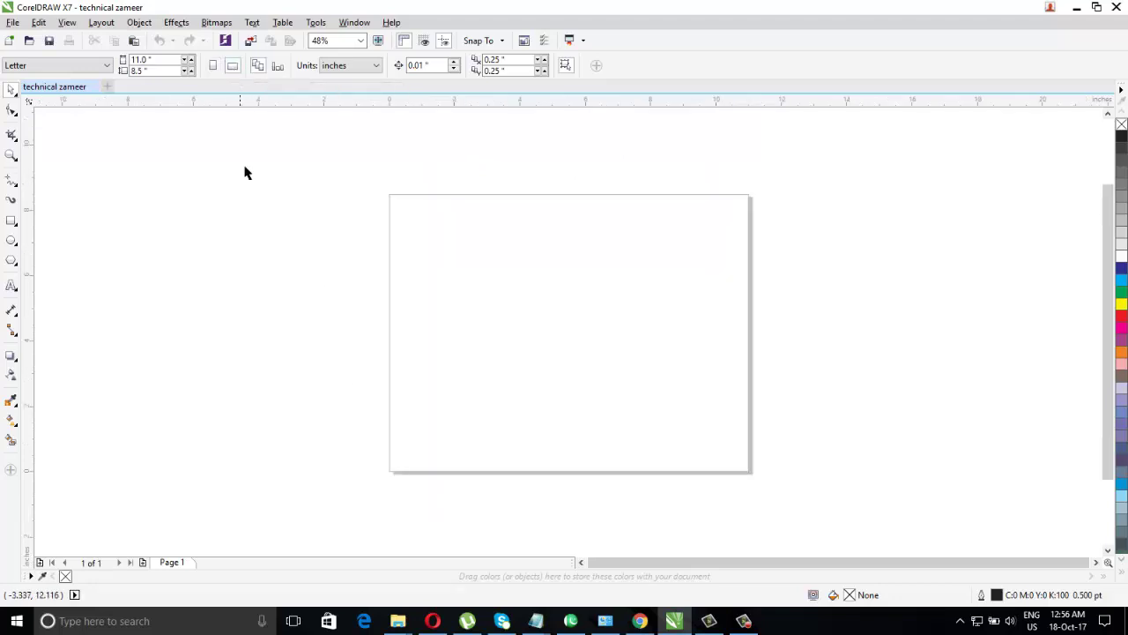
pyautogui.click(1076, 7)
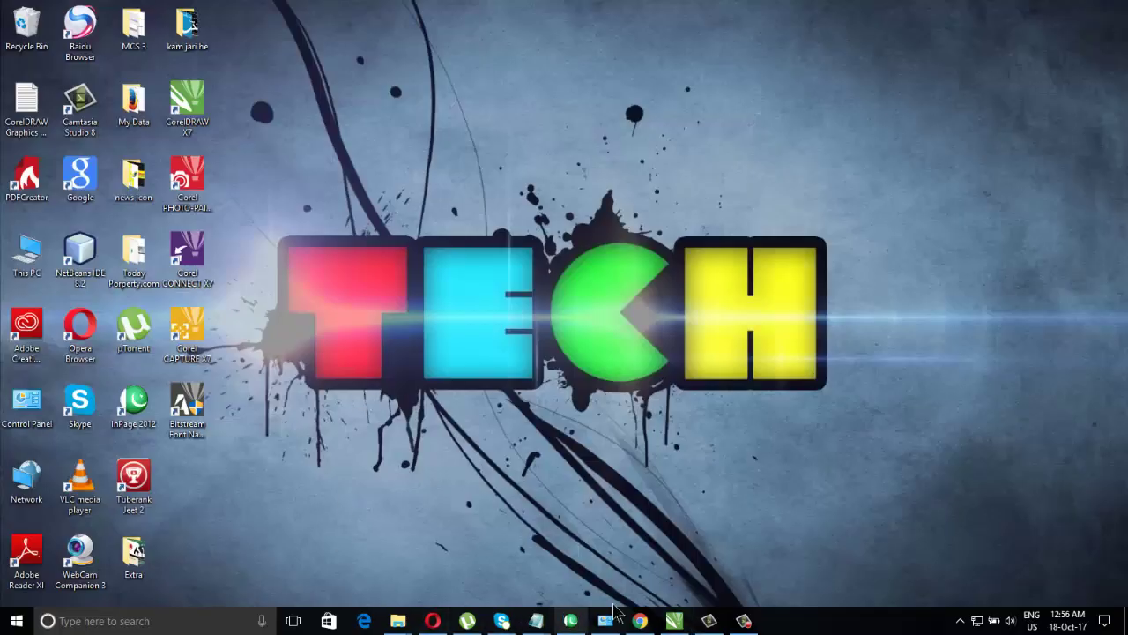
pyautogui.click(675, 621)
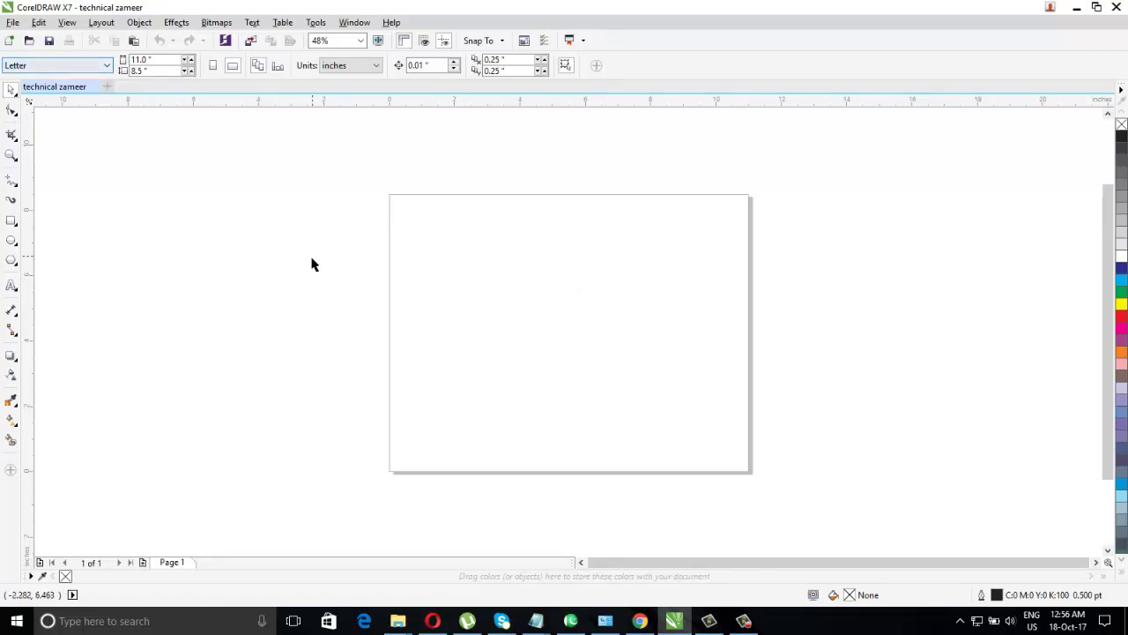
# Step: Draw a rectangle overlapping the page's edge and set its size to 11 inches wide by 6 inches high
pyautogui.click(11, 223)
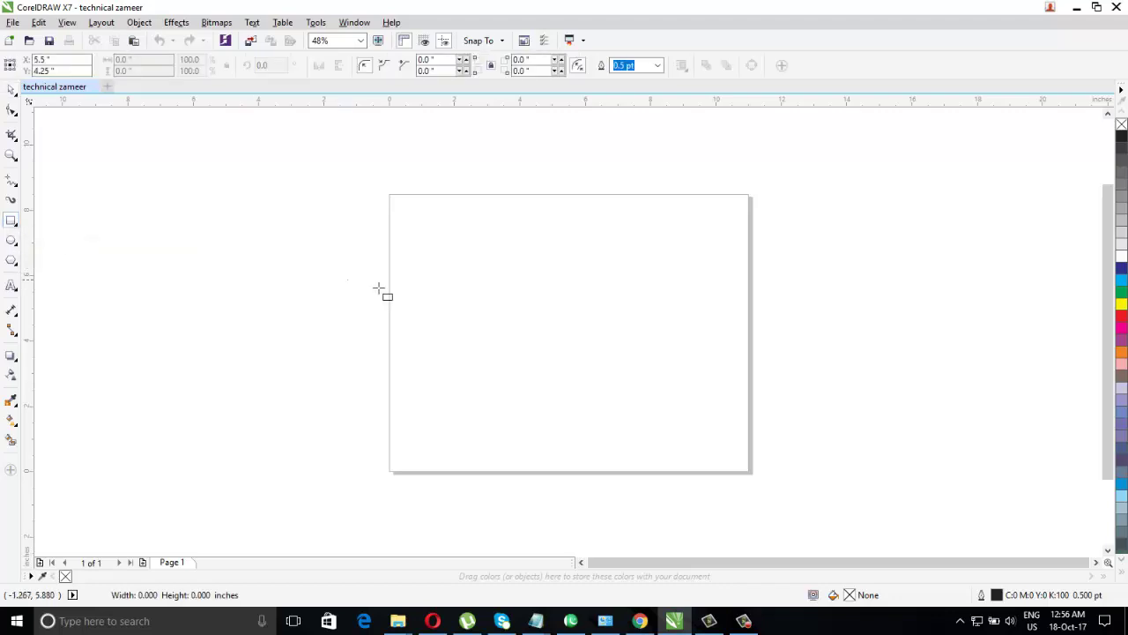
pyautogui.moveTo(347, 279); pyautogui.dragTo(570, 372)
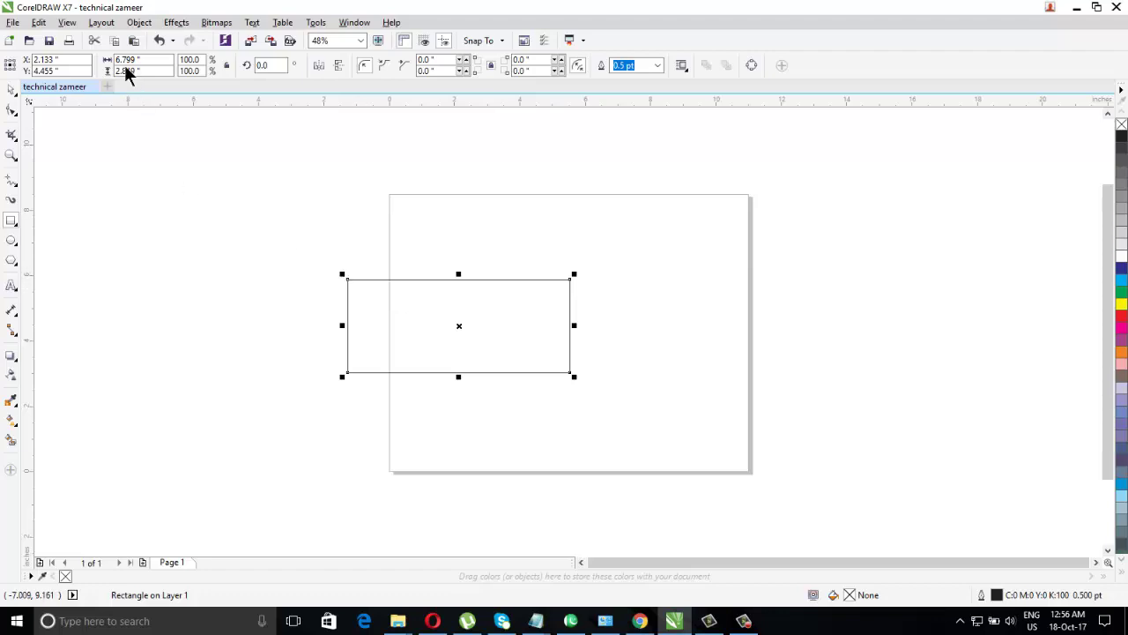
pyautogui.click(151, 67)
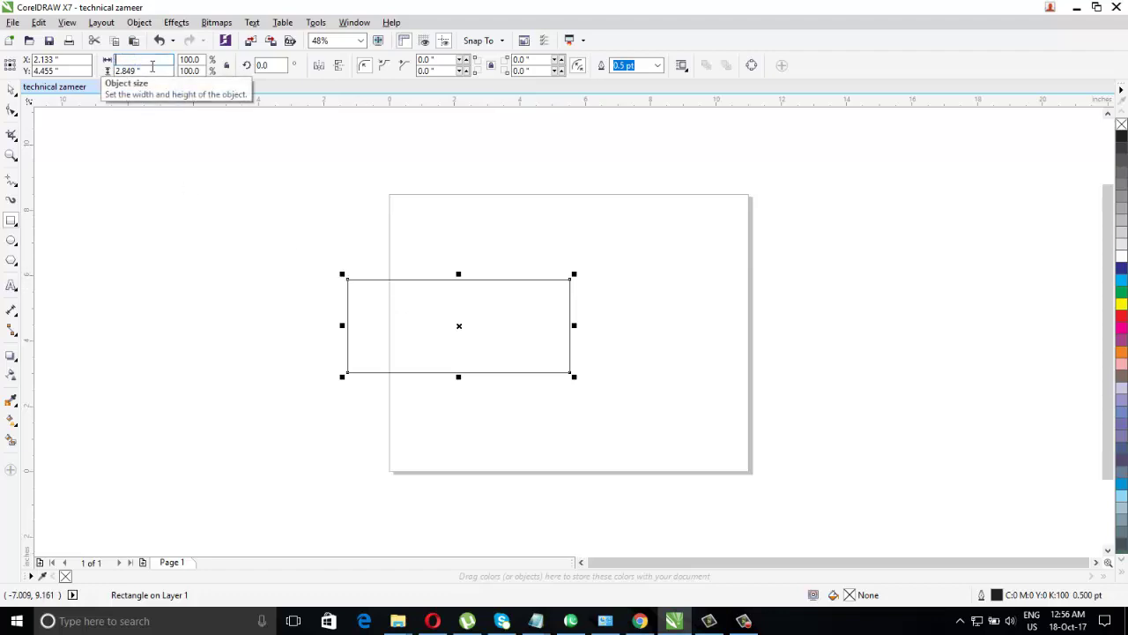
pyautogui.press('Tab')
pyautogui.write('6')
pyautogui.press('Return')
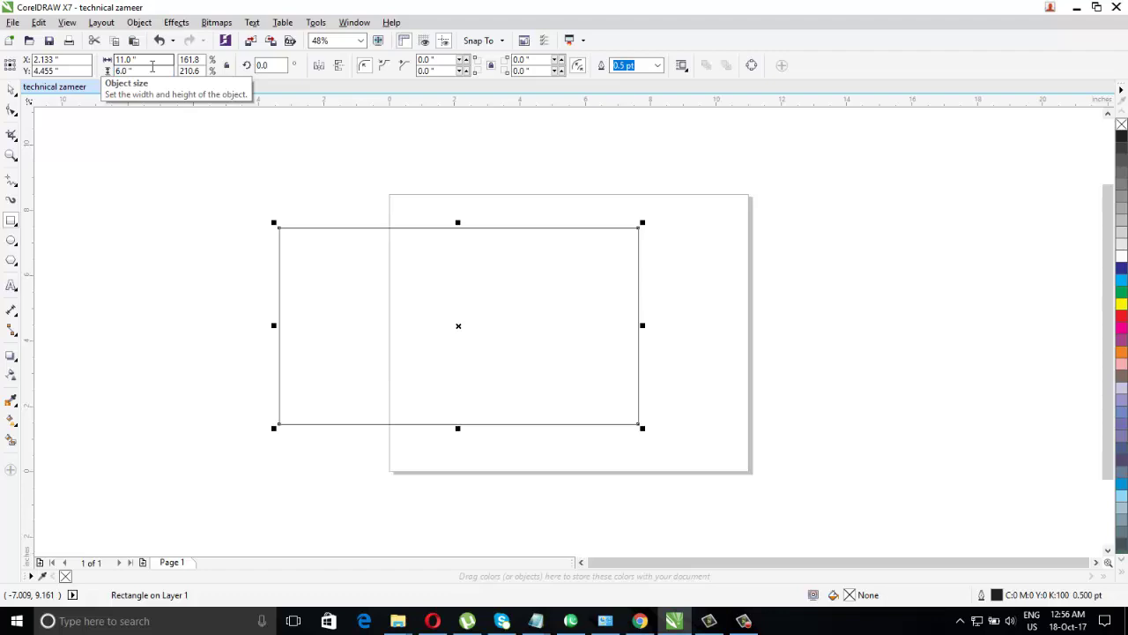
# Step: Move the rectangle onto the page so that it spans the page width and meets the page's upper edge
pyautogui.click(12, 92)
pyautogui.moveTo(468, 322); pyautogui.dragTo(581, 290)
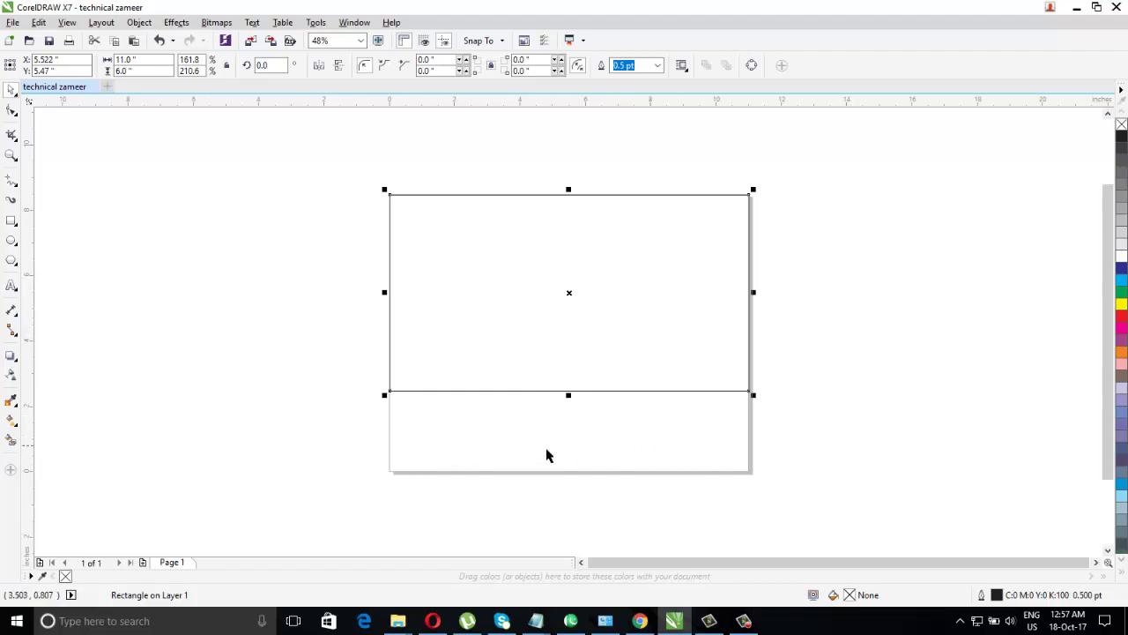
pyautogui.click(885, 449)
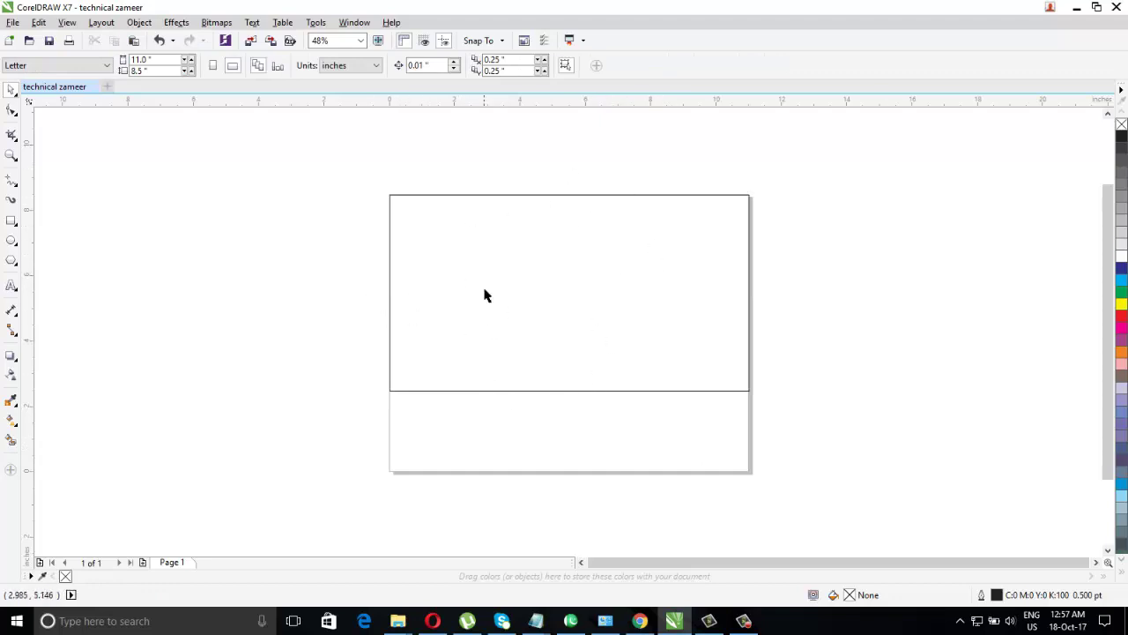
# Step: Fill the rectangle with solid blue (C:100 M:100 Y:0 K:0)
pyautogui.click(564, 298)
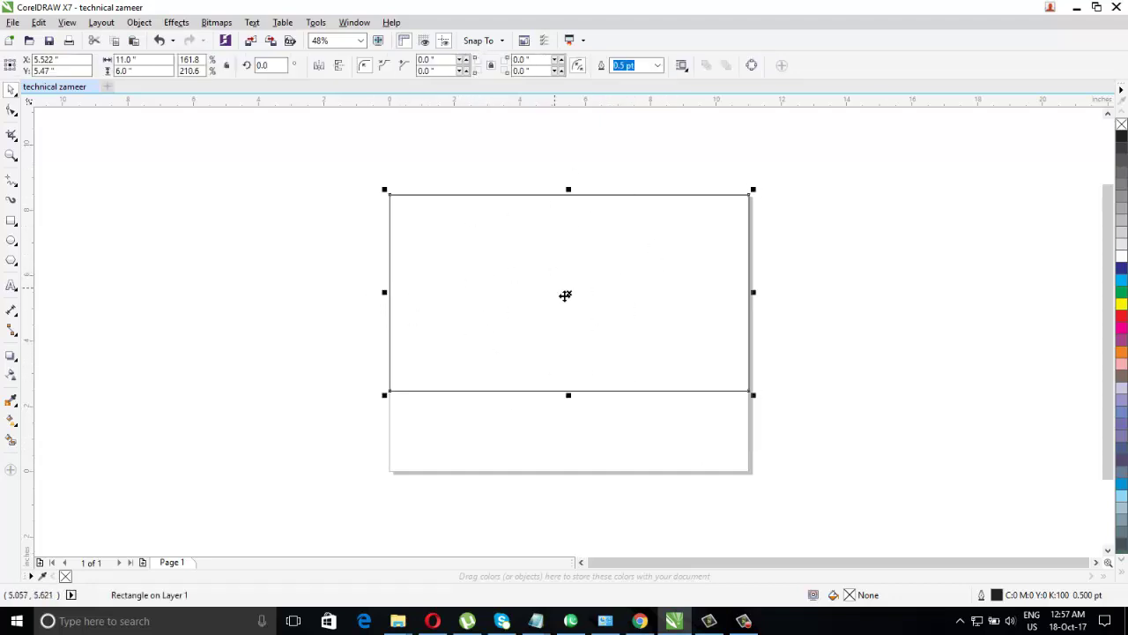
pyautogui.click(1121, 268)
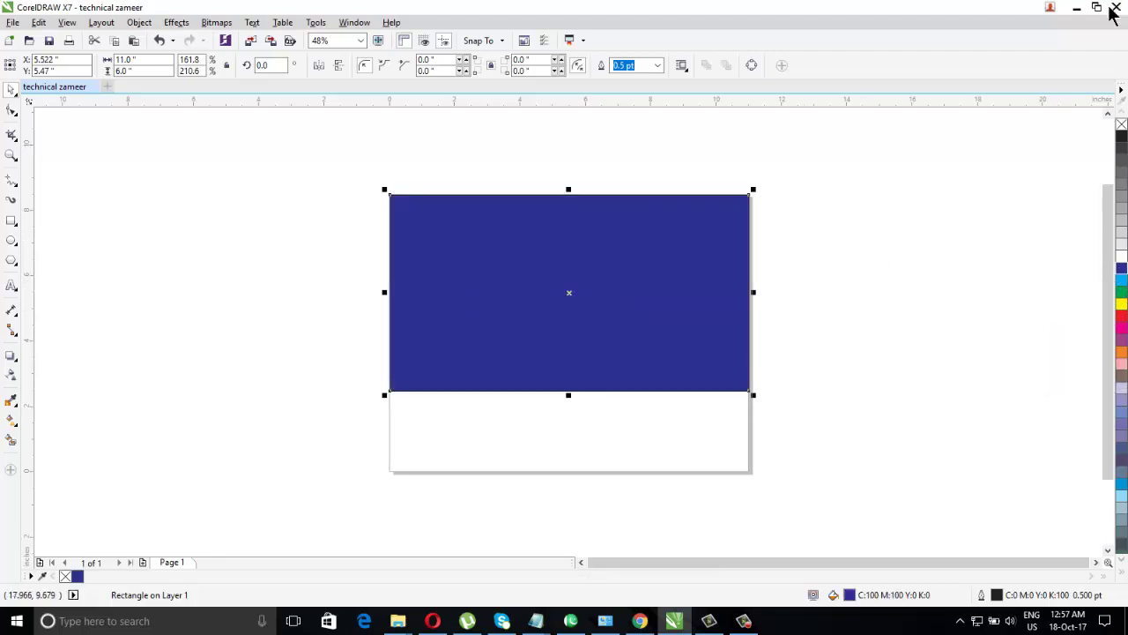
pyautogui.click(899, 283)
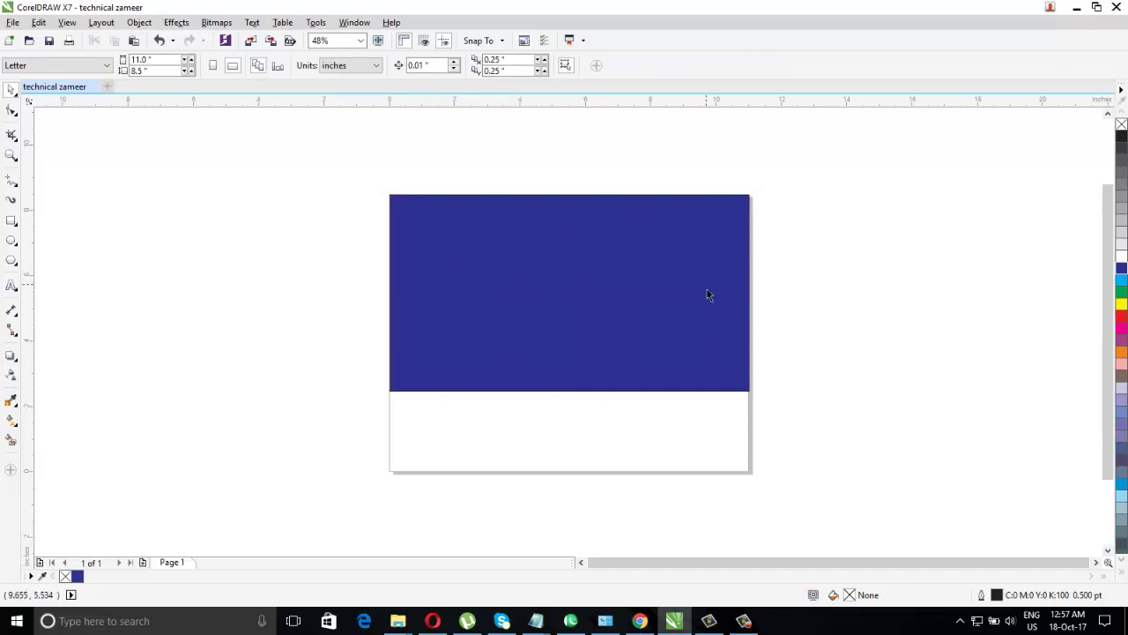
# Step: Switch to Urdu InPage 2012, select the text box containing the Urdu headline and copy it
pyautogui.click(1079, 11)
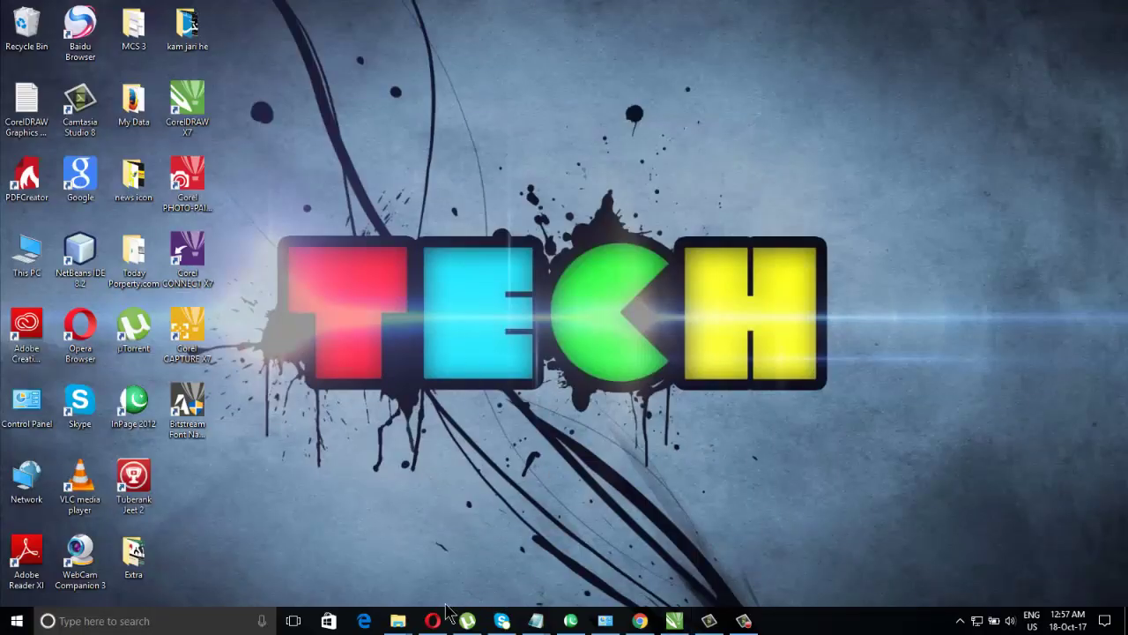
pyautogui.click(571, 622)
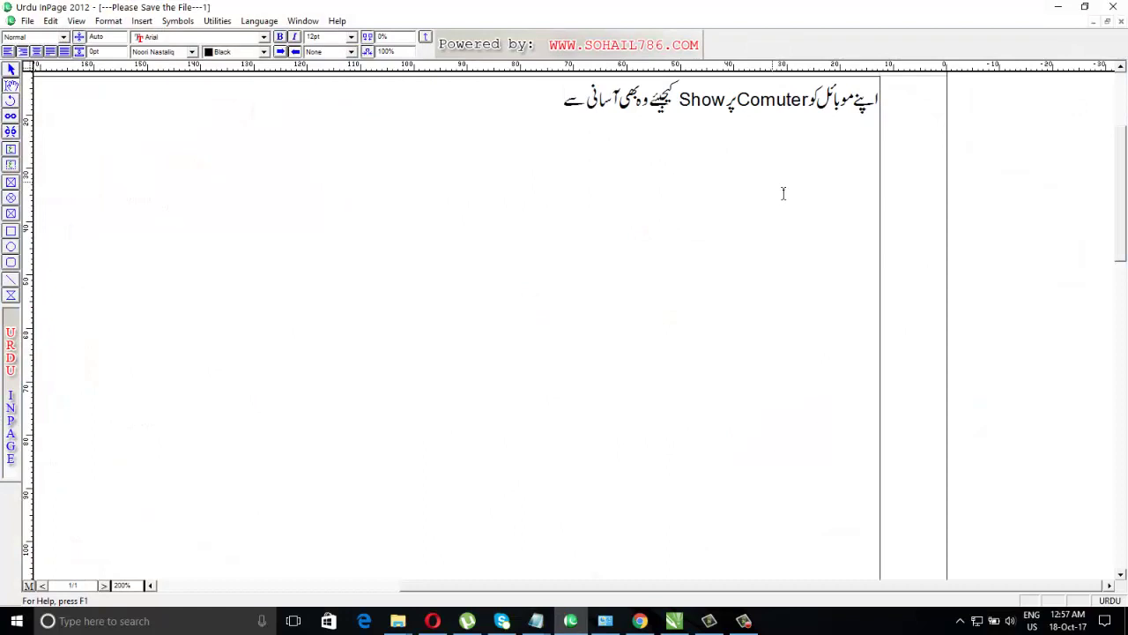
pyautogui.click(11, 71)
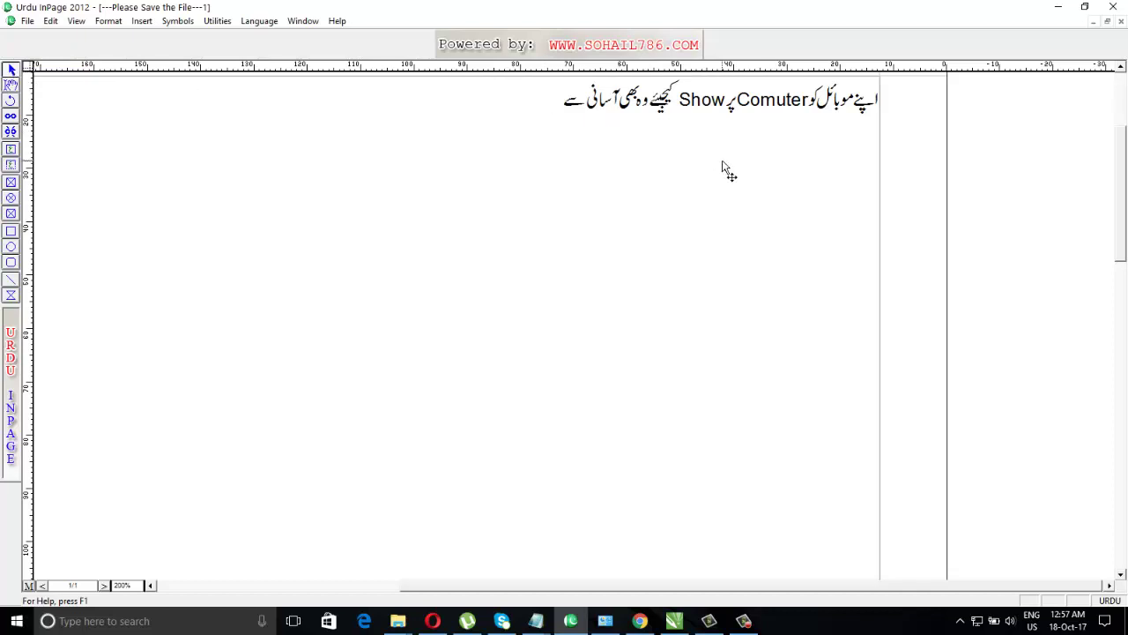
pyautogui.rightClick(639, 145)
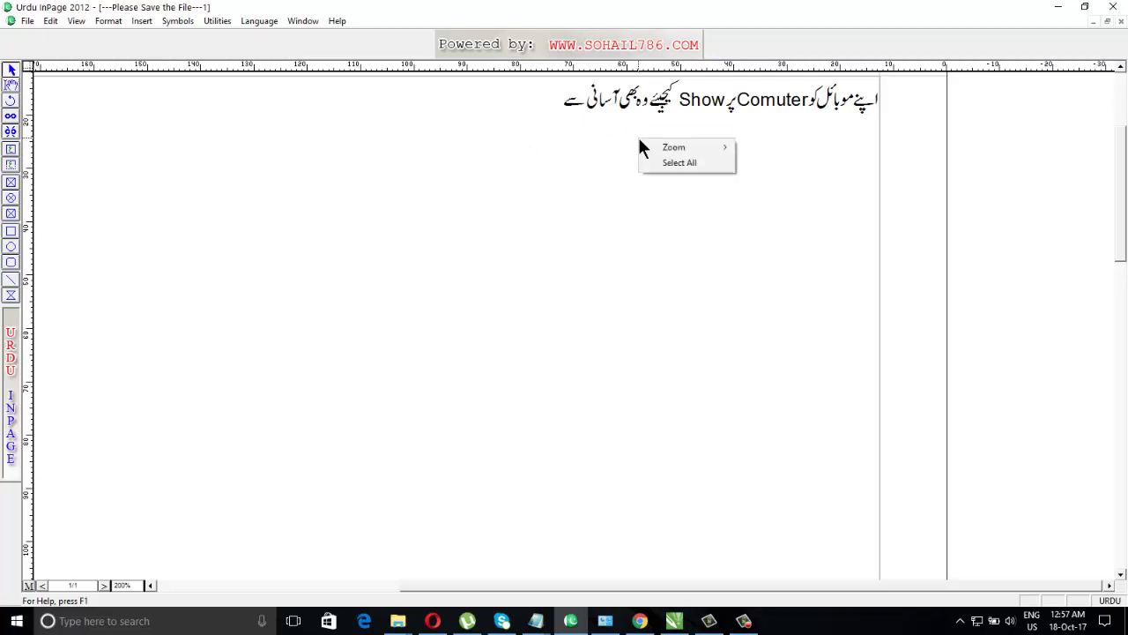
pyautogui.click(683, 162)
pyautogui.rightClick(685, 165)
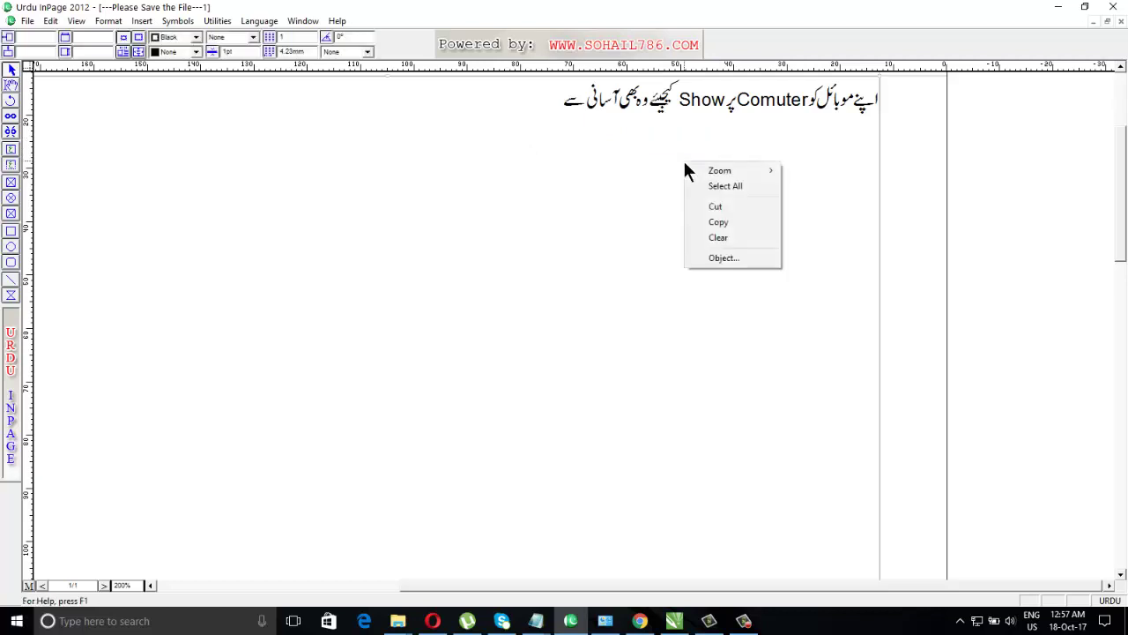
pyautogui.click(733, 221)
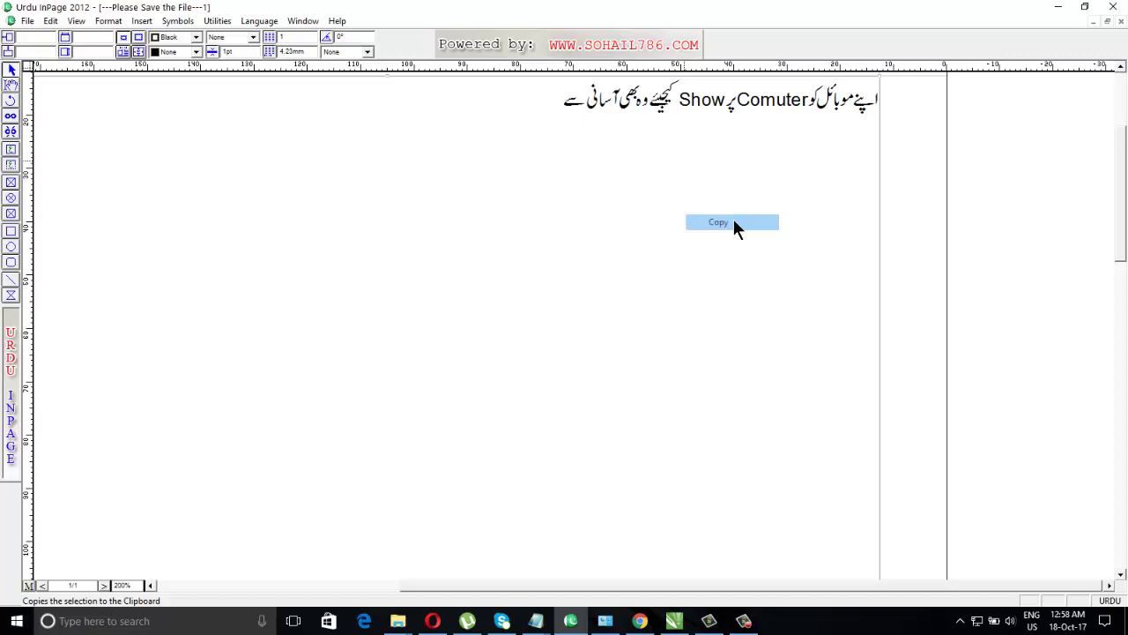
# Step: Switch back to CorelDRAW and paste the copied Urdu headline into the document
pyautogui.click(674, 621)
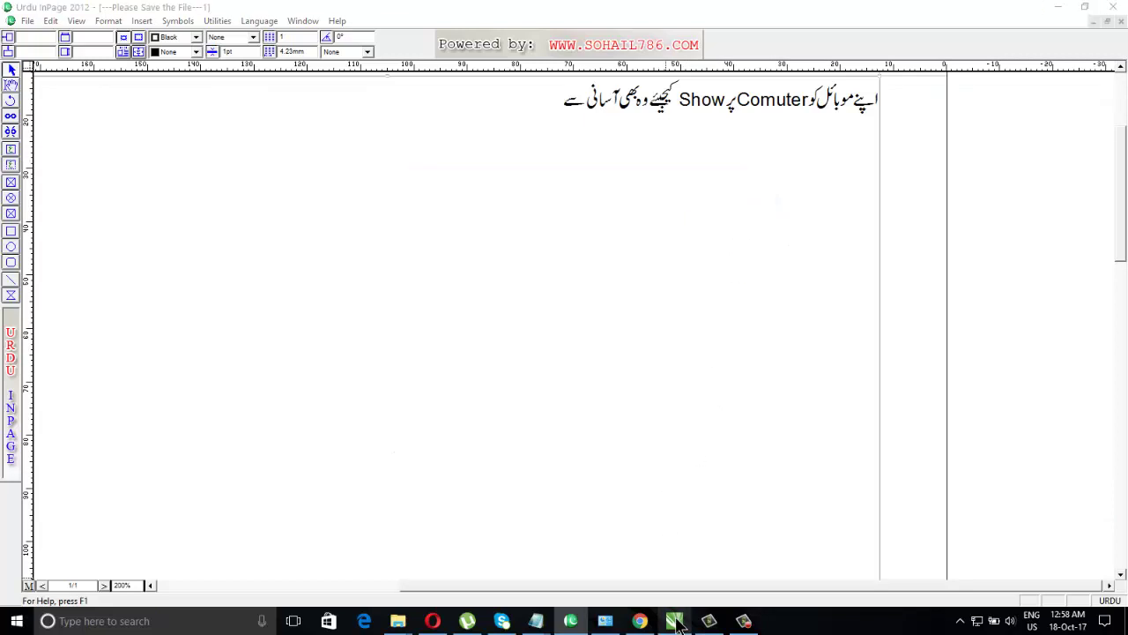
pyautogui.rightClick(251, 182)
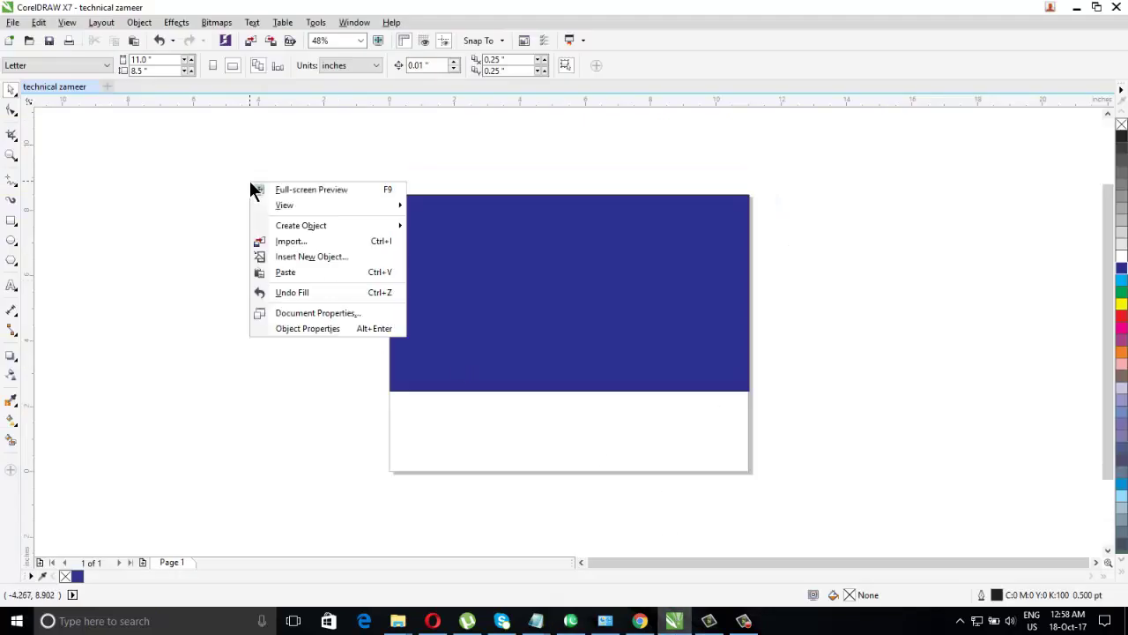
pyautogui.click(286, 272)
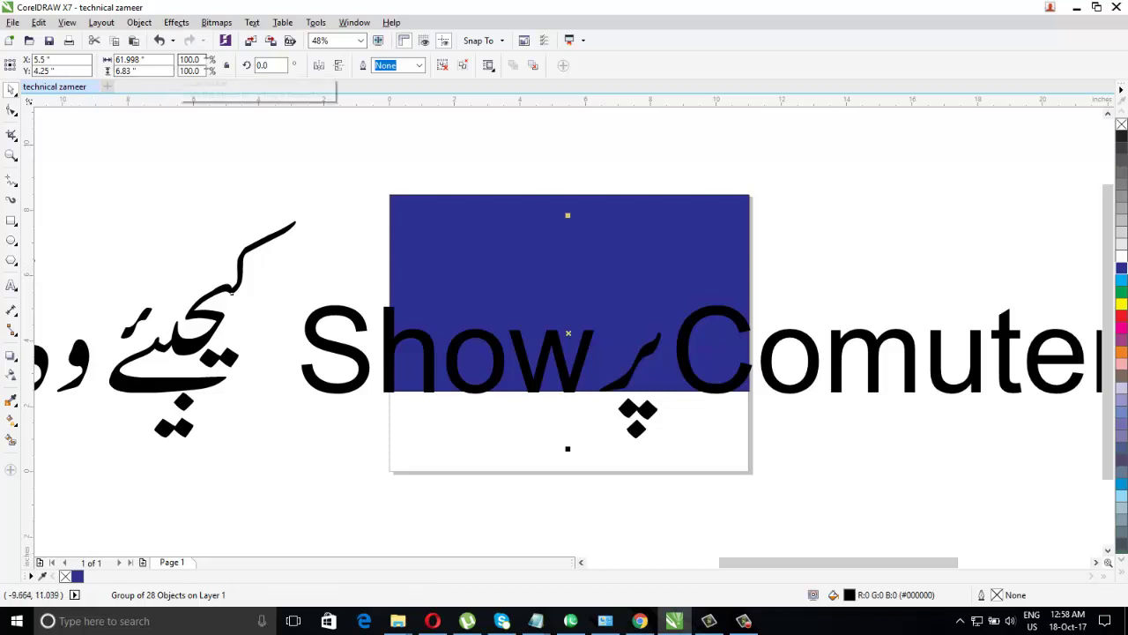
# Step: Scale the pasted headline group to 5% both horizontally and vertically
pyautogui.doubleClick(194, 62)
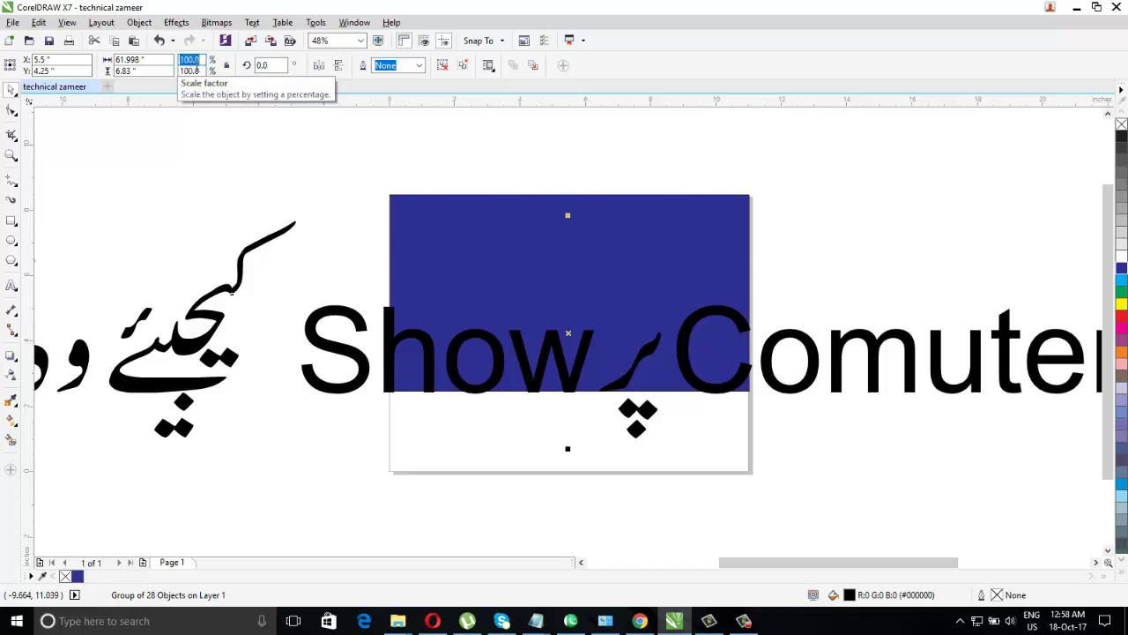
pyautogui.write('5')
pyautogui.press('Tab')
pyautogui.write('5')
pyautogui.press('Return')
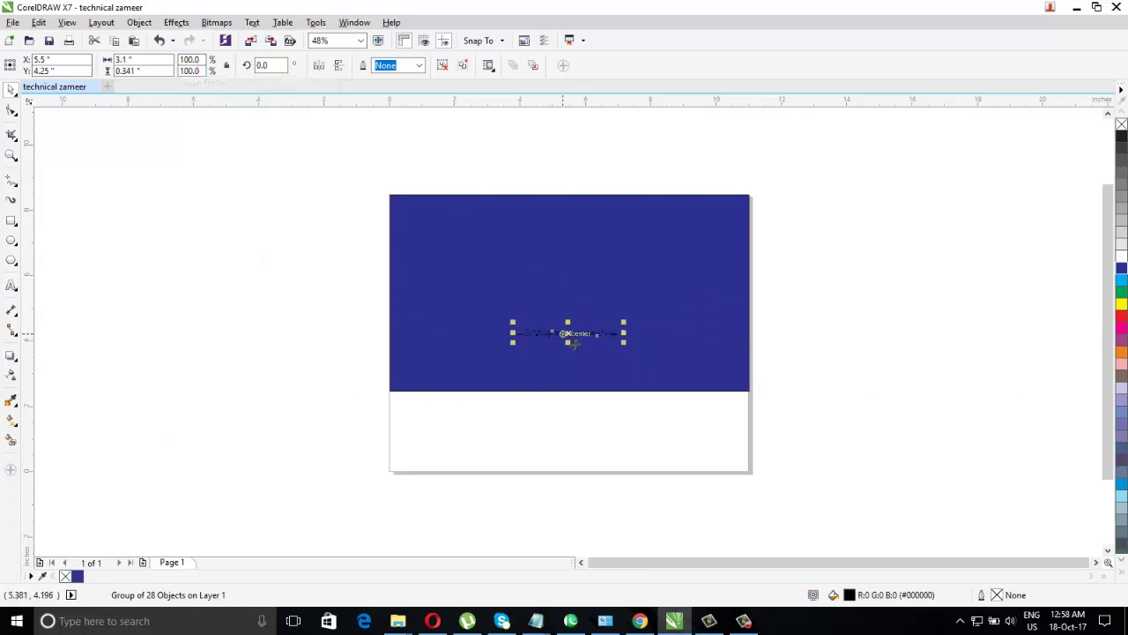
# Step: Move the headline below the blue rectangle and enlarge it proportionally to about 11 inches wide
pyautogui.moveTo(574, 333); pyautogui.dragTo(738, 482)
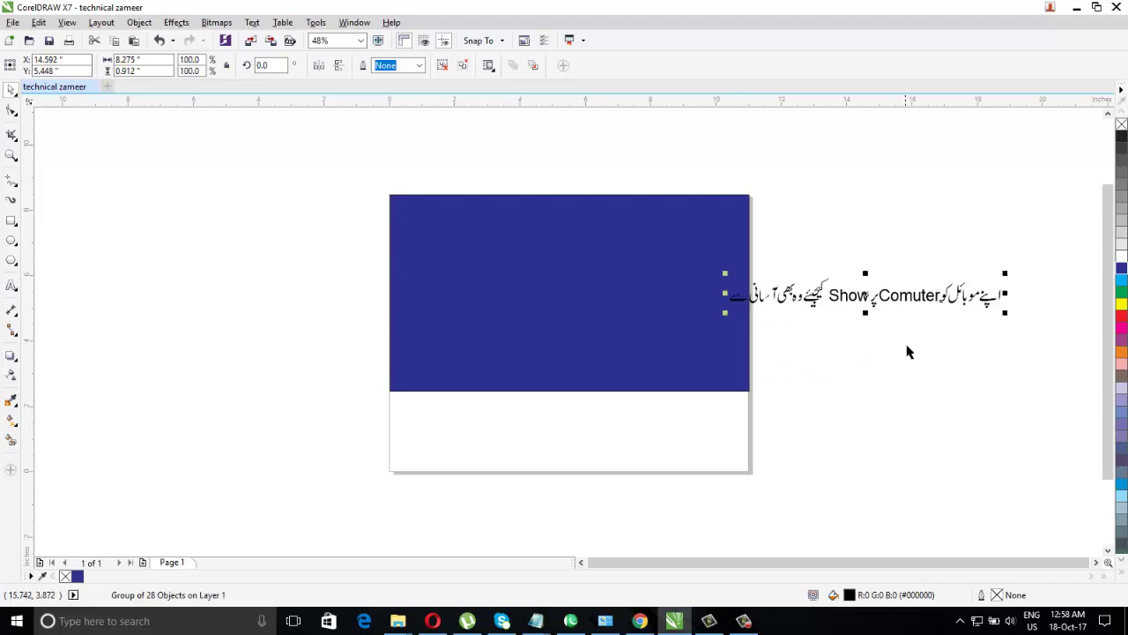
pyautogui.moveTo(866, 300); pyautogui.dragTo(706, 468)
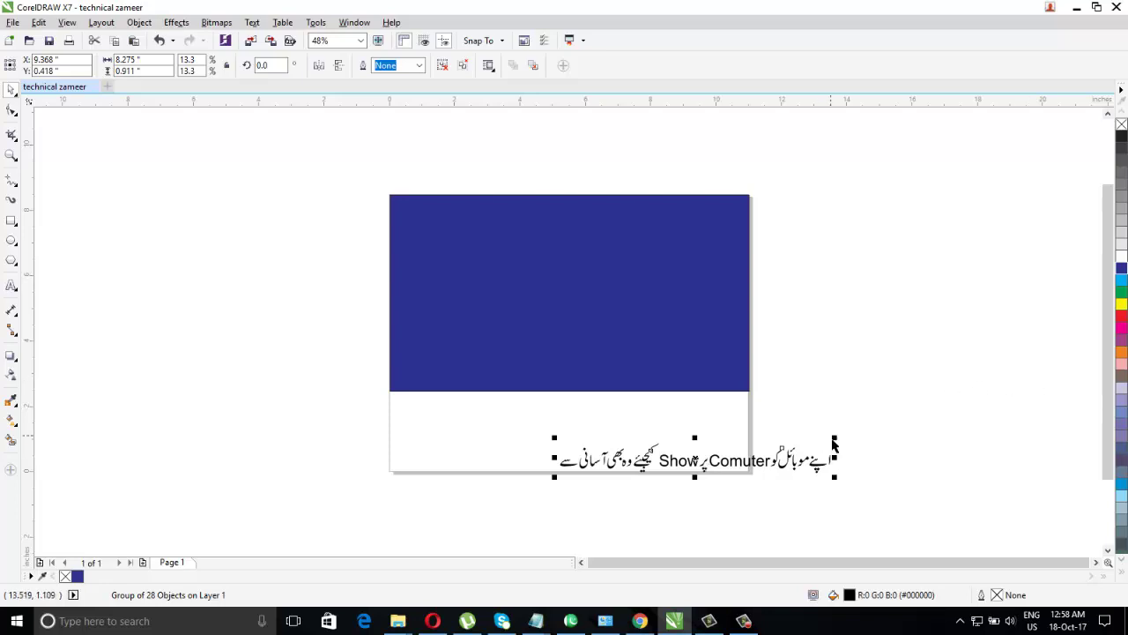
pyautogui.moveTo(834, 439); pyautogui.dragTo(925, 391)
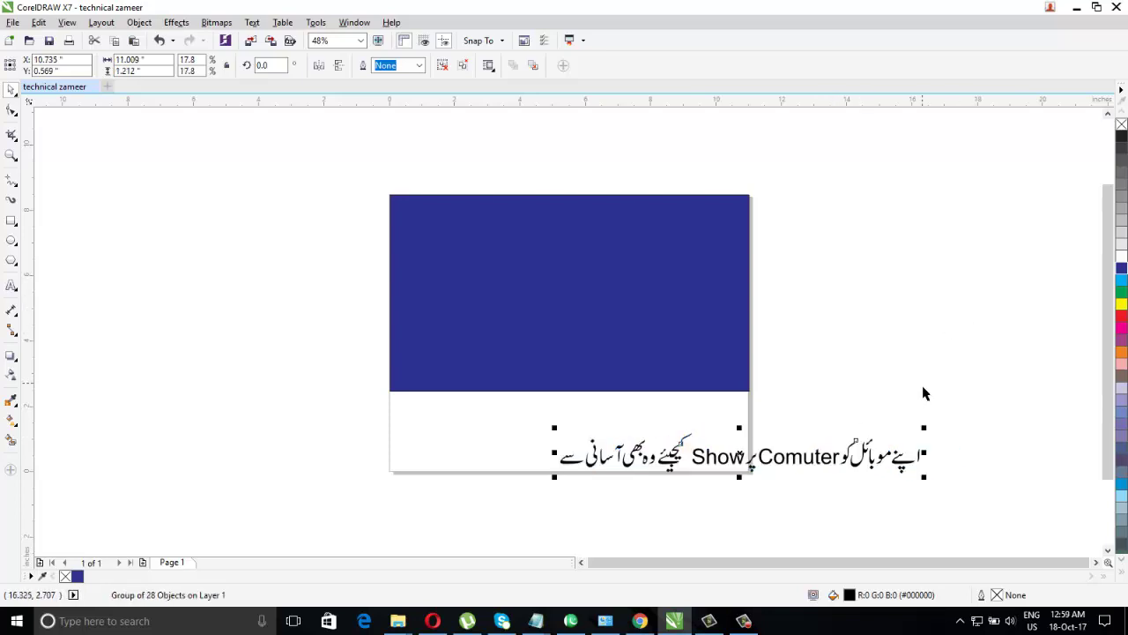
# Step: Ungroup the headline into its separate letter and word objects
pyautogui.click(954, 426)
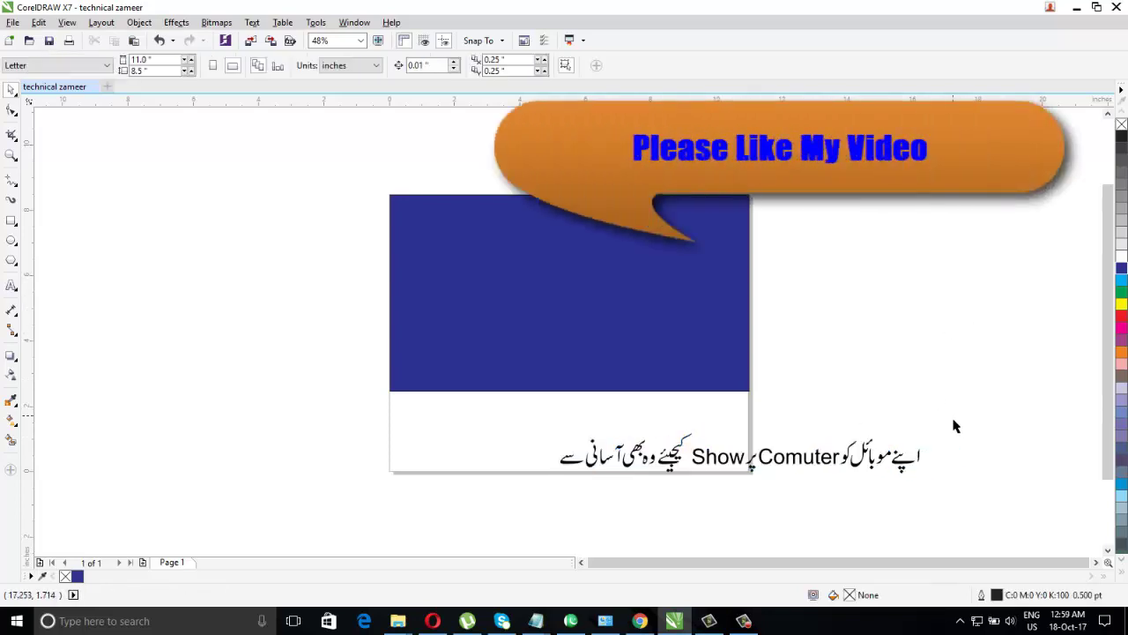
pyautogui.moveTo(965, 409); pyautogui.dragTo(523, 531)
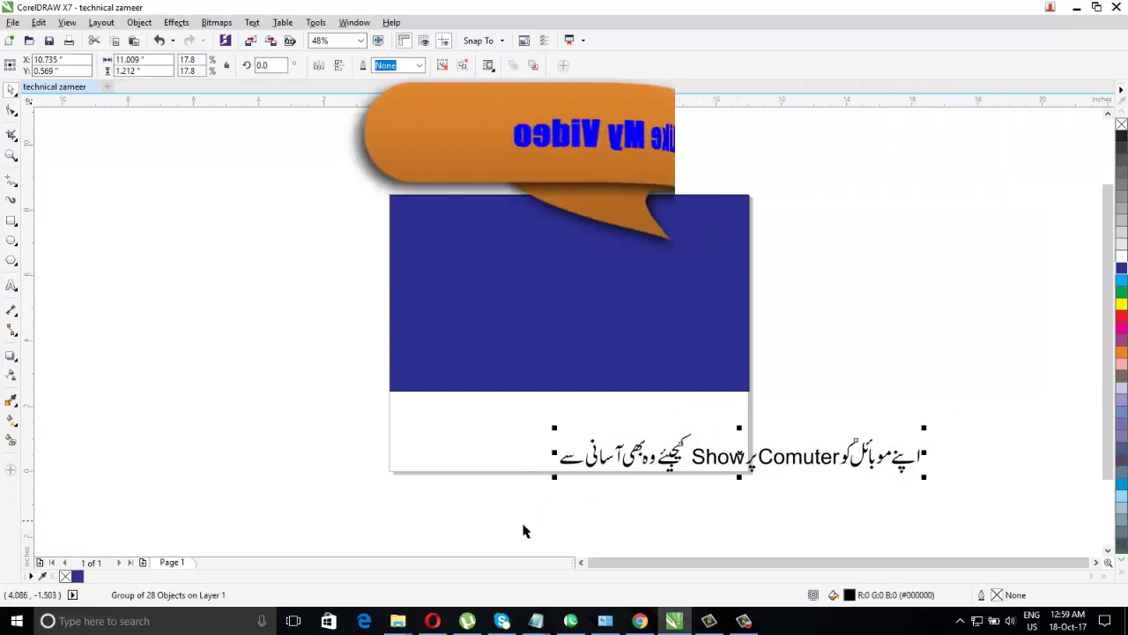
pyautogui.hotkey('ctrl', 'u')
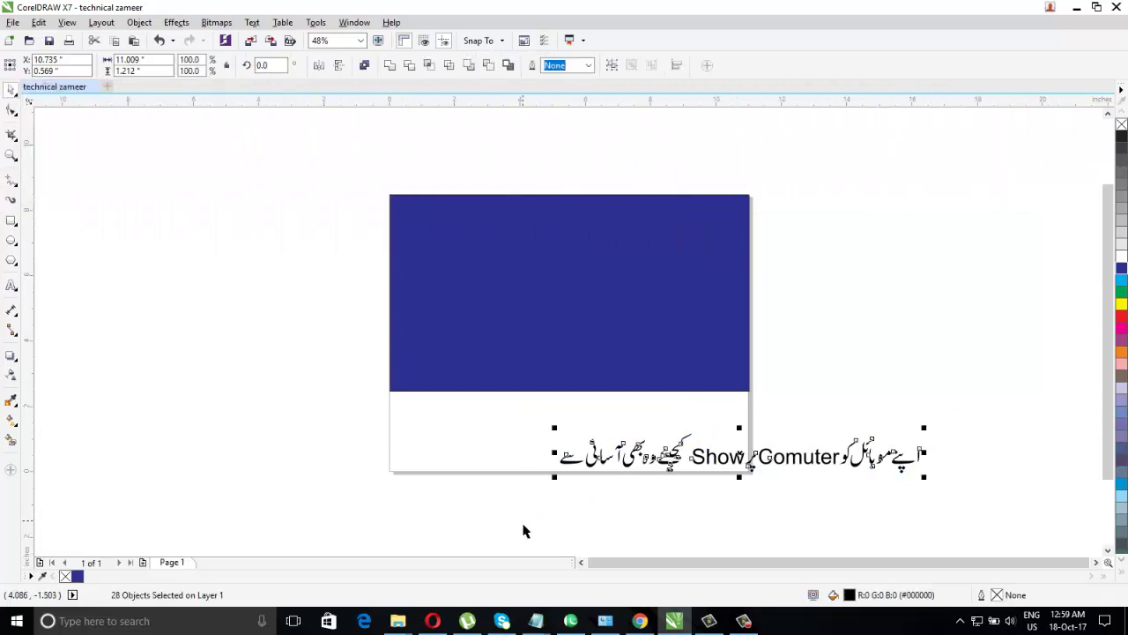
# Step: Move the opening words "اپنے موبائل کو" out of the headline and place them together beside the blue rectangle
pyautogui.click(955, 440)
pyautogui.moveTo(950, 431); pyautogui.dragTo(837, 498)
pyautogui.moveTo(842, 497); pyautogui.dragTo(893, 333)
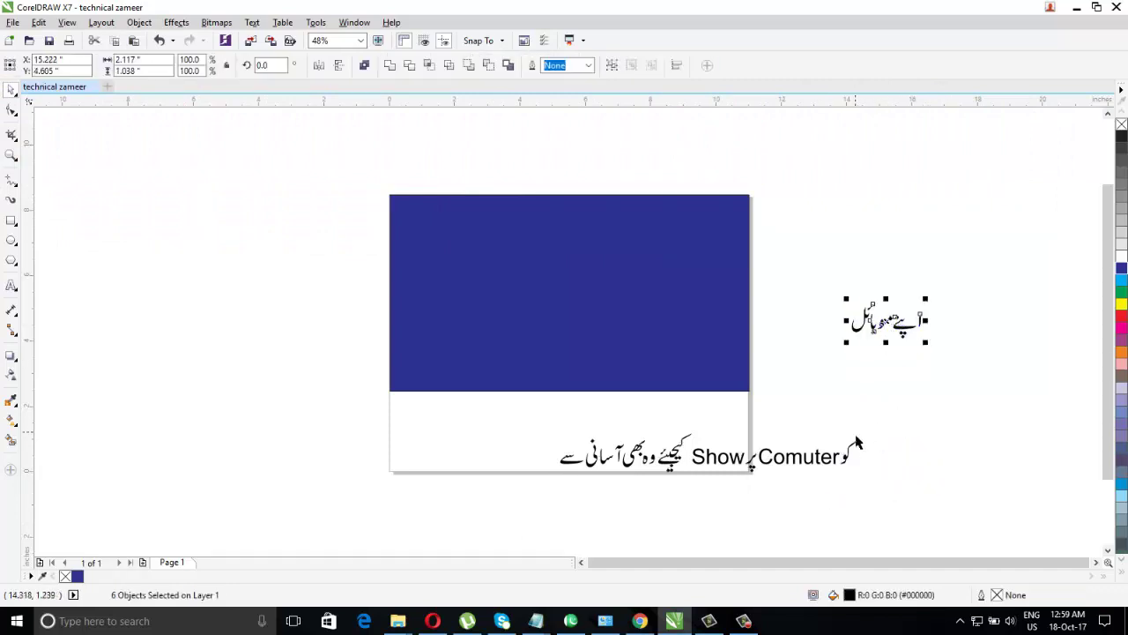
pyautogui.moveTo(846, 463); pyautogui.dragTo(848, 325)
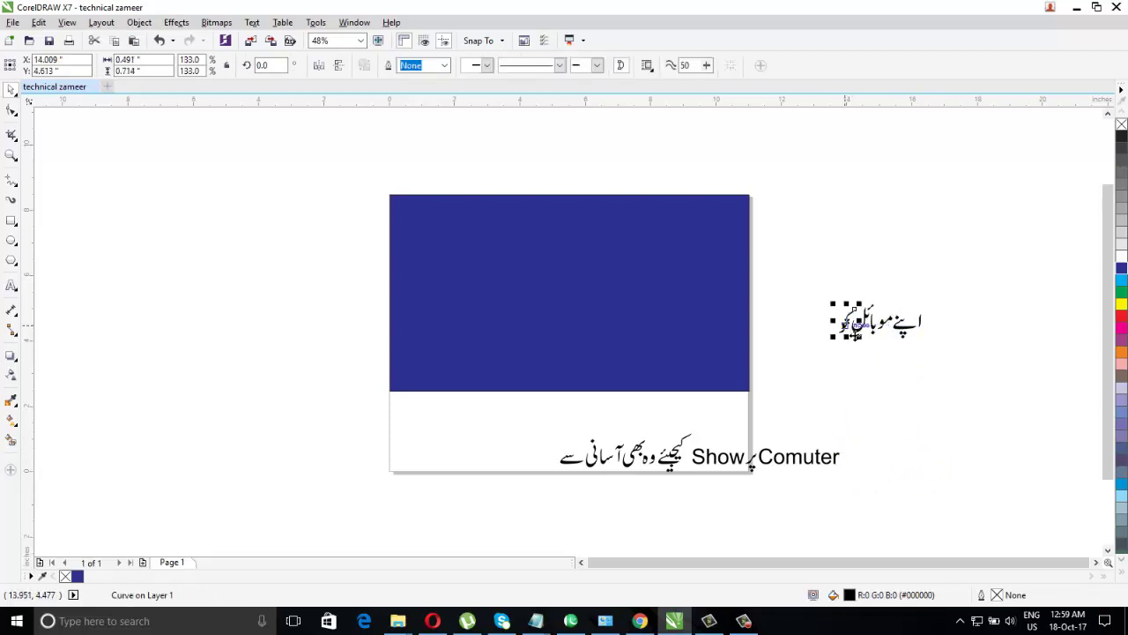
# Step: Shift the word "کو" slightly closer to the neighbouring word "موبائل" in the separated phrase
pyautogui.click(11, 155)
pyautogui.moveTo(819, 298); pyautogui.dragTo(1015, 410)
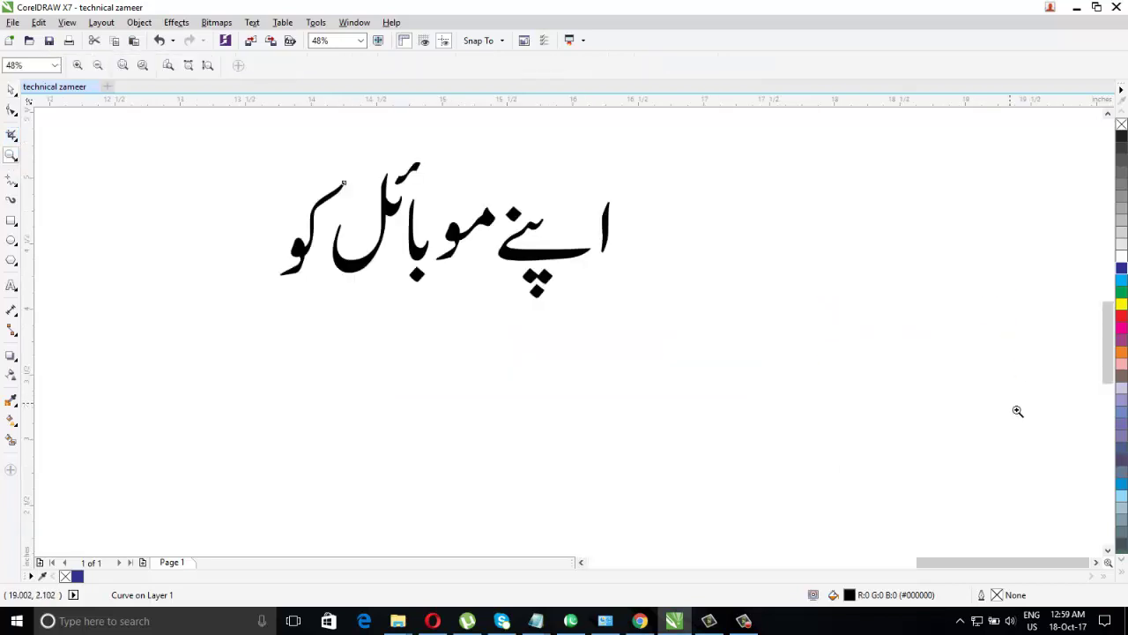
pyautogui.click(10, 88)
pyautogui.moveTo(311, 251)
pyautogui.mouseDown()
pyautogui.moveTo(327, 245)
pyautogui.moveTo(316, 247)
pyautogui.mouseUp()
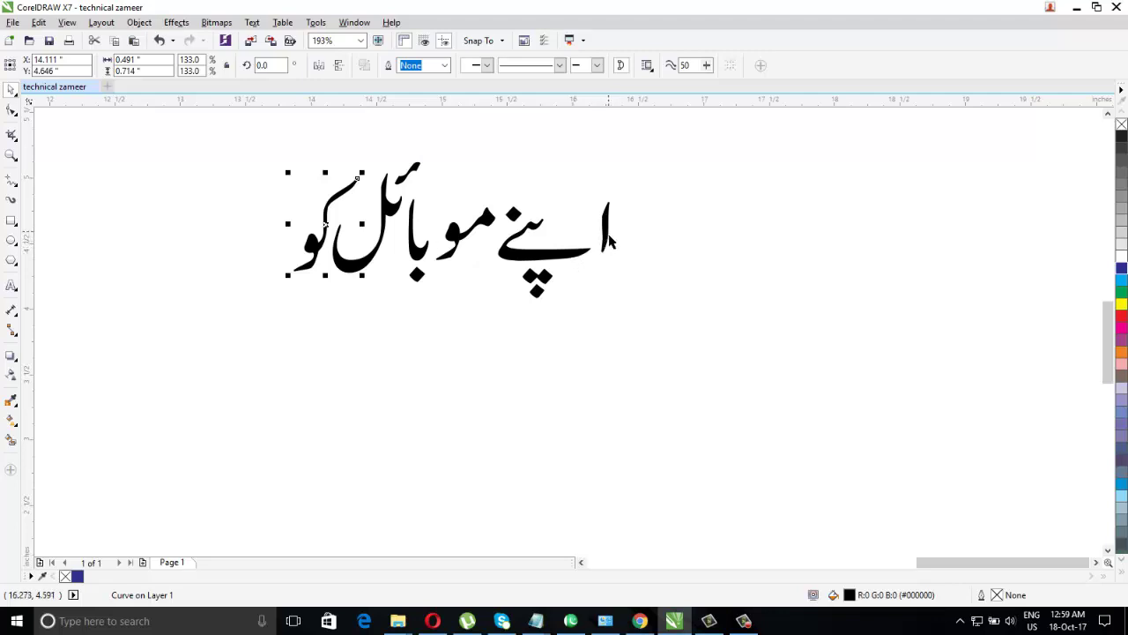
pyautogui.click(11, 155)
pyautogui.rightClick(252, 251)
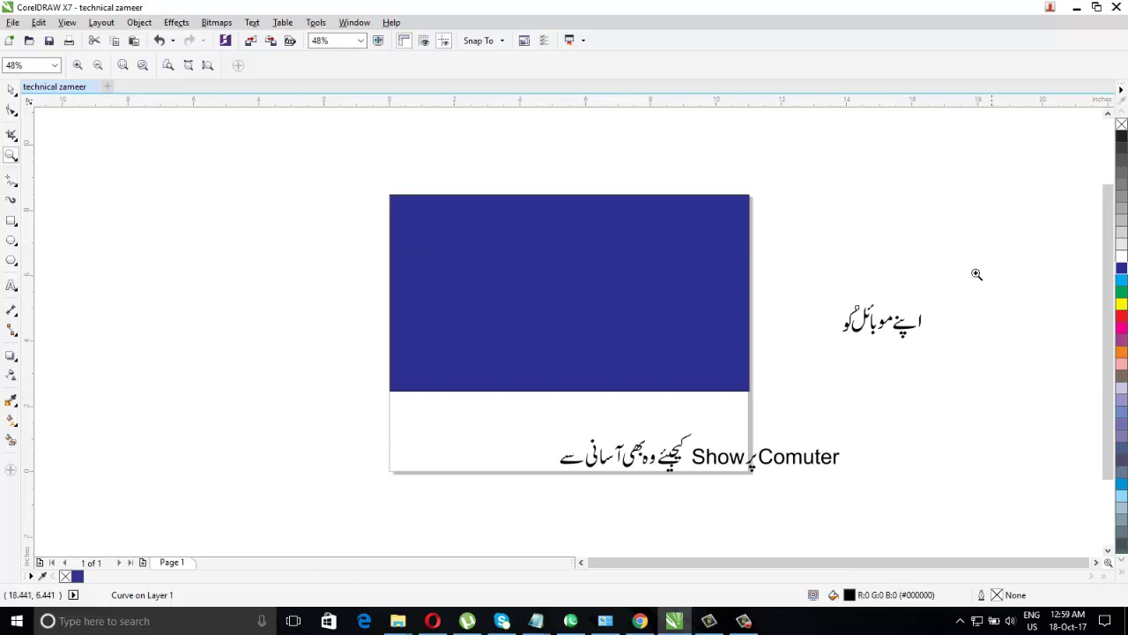
pyautogui.click(10, 90)
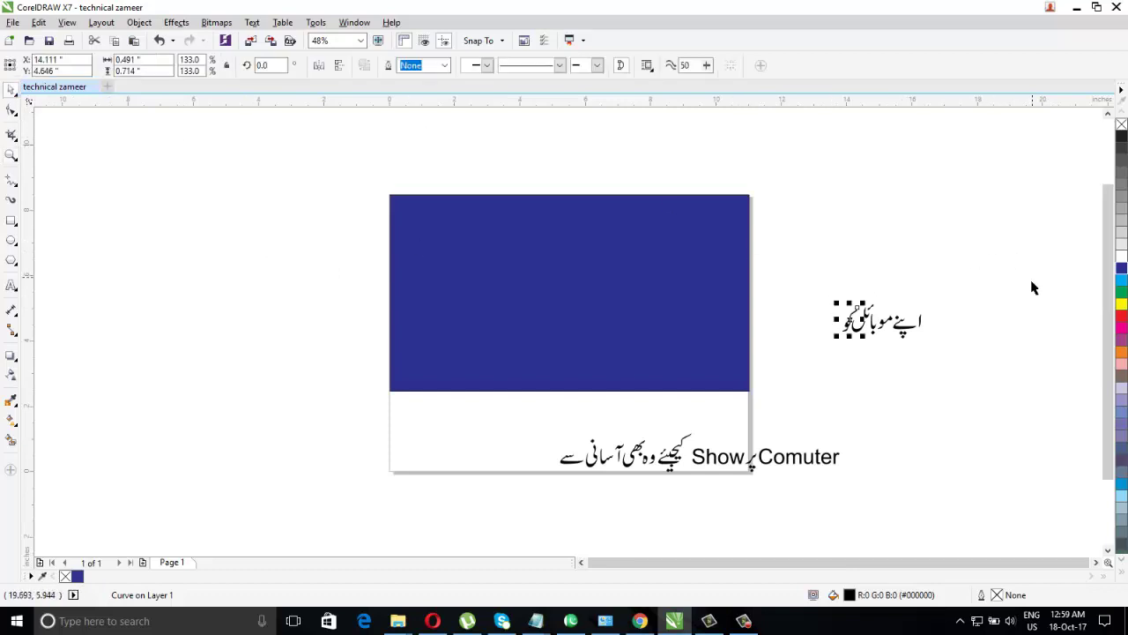
# Step: Select all objects of the phrase "اپنے موبائل کو" and enlarge it proportionally to about 6.4 inches wide
pyautogui.click(986, 287)
pyautogui.moveTo(962, 262); pyautogui.dragTo(816, 392)
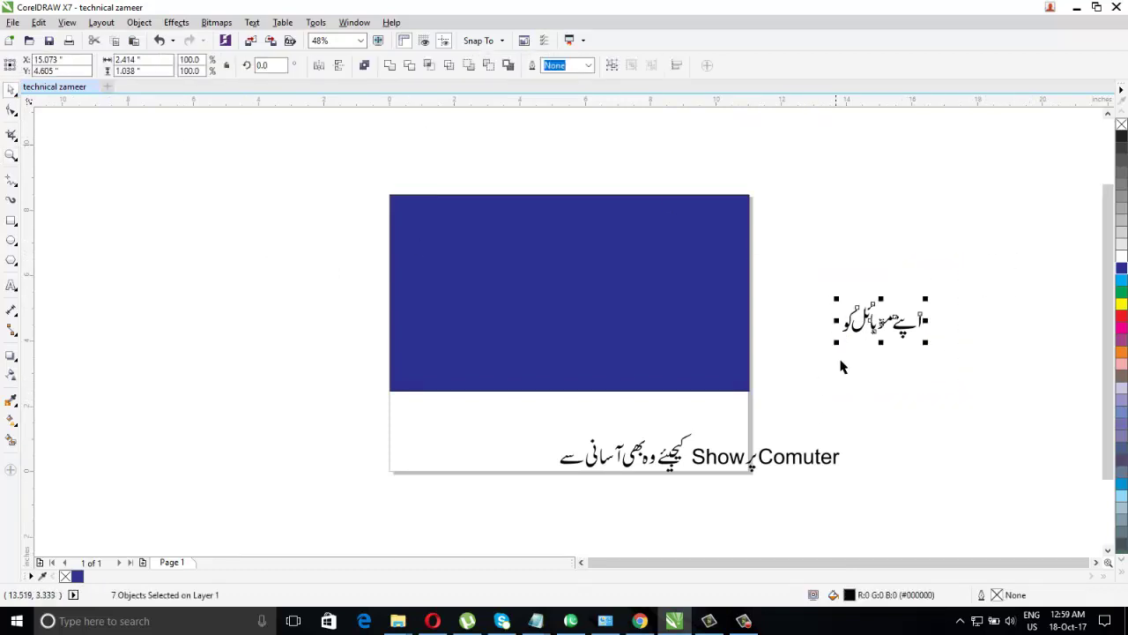
pyautogui.moveTo(924, 344); pyautogui.dragTo(1005, 379)
pyautogui.moveTo(847, 308); pyautogui.dragTo(791, 273)
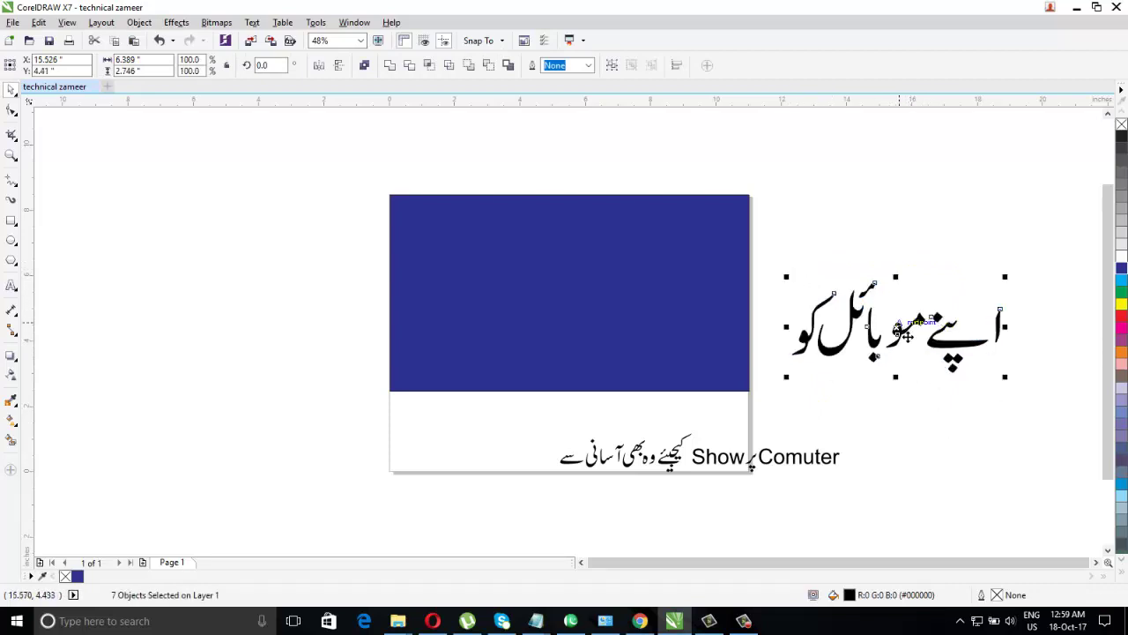
# Step: Fill the phrase "اپنے موبائل کو" with yellow and place it in the upper-right corner of the blue rectangle
pyautogui.click(1122, 258)
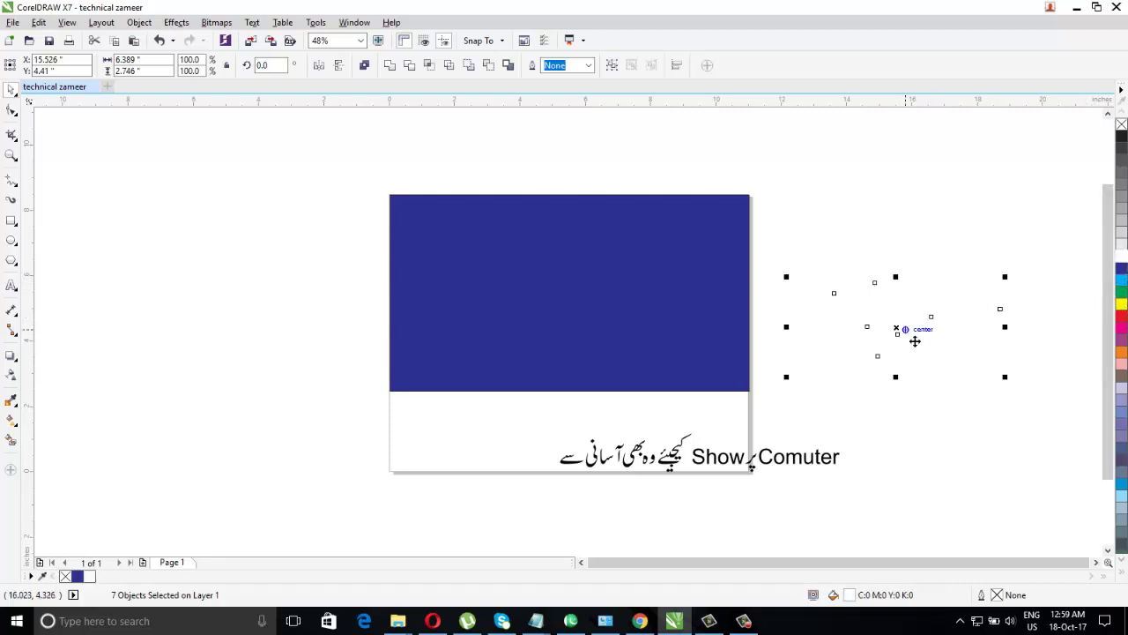
pyautogui.click(1122, 304)
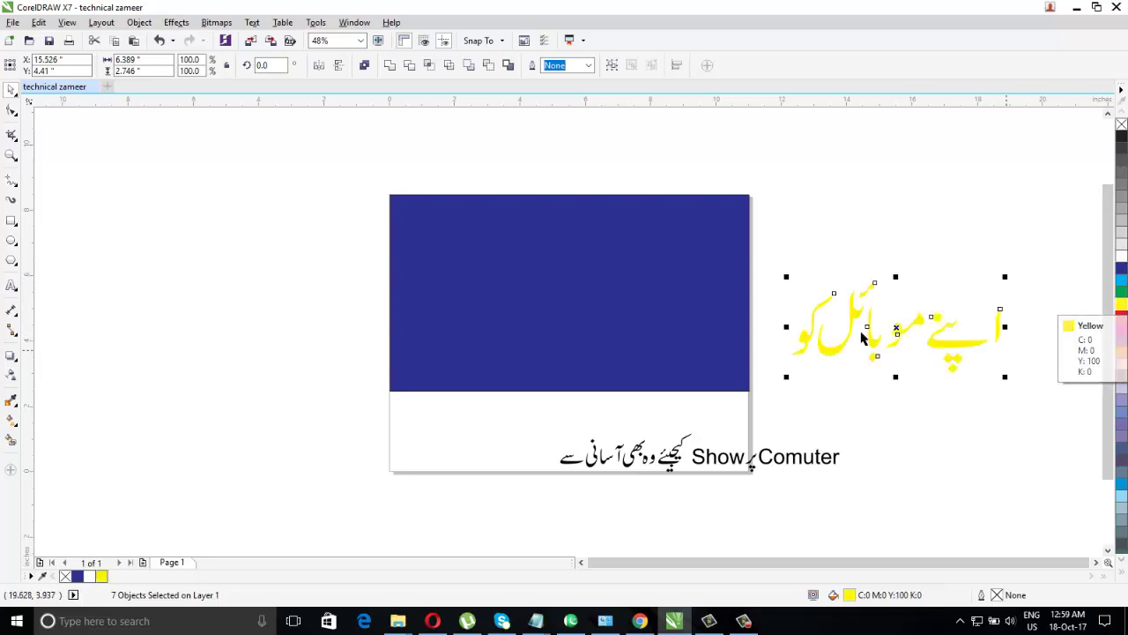
pyautogui.moveTo(882, 338); pyautogui.dragTo(643, 265)
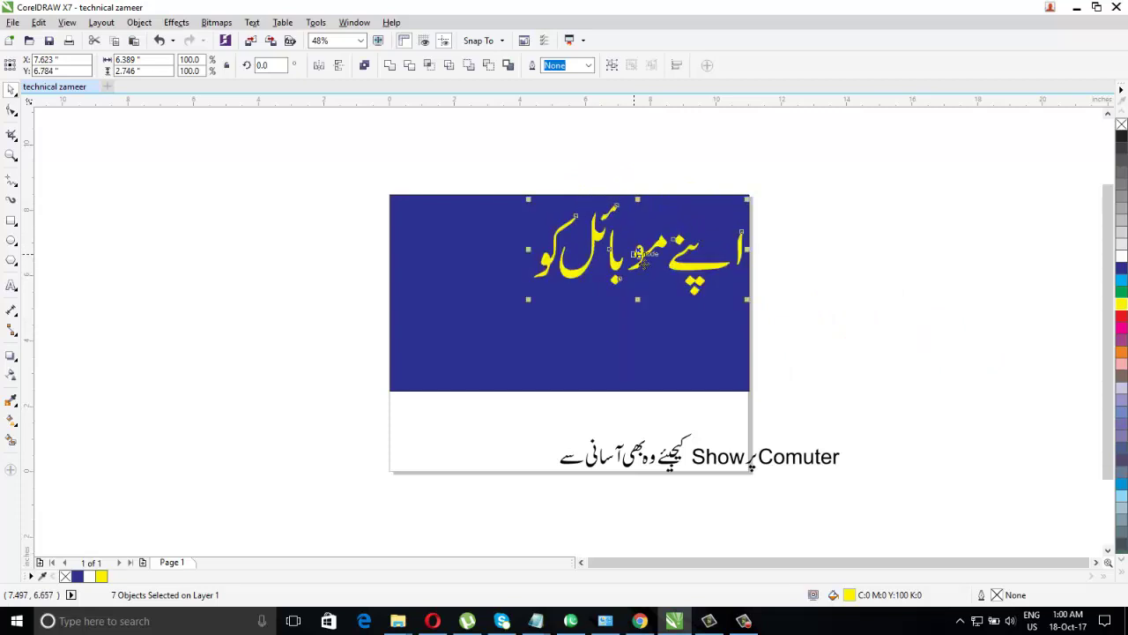
# Step: Give the yellow phrase an 8 pt outline with rounded corners and round line caps, placed behind the fill and scaling with the object
pyautogui.press('F12')
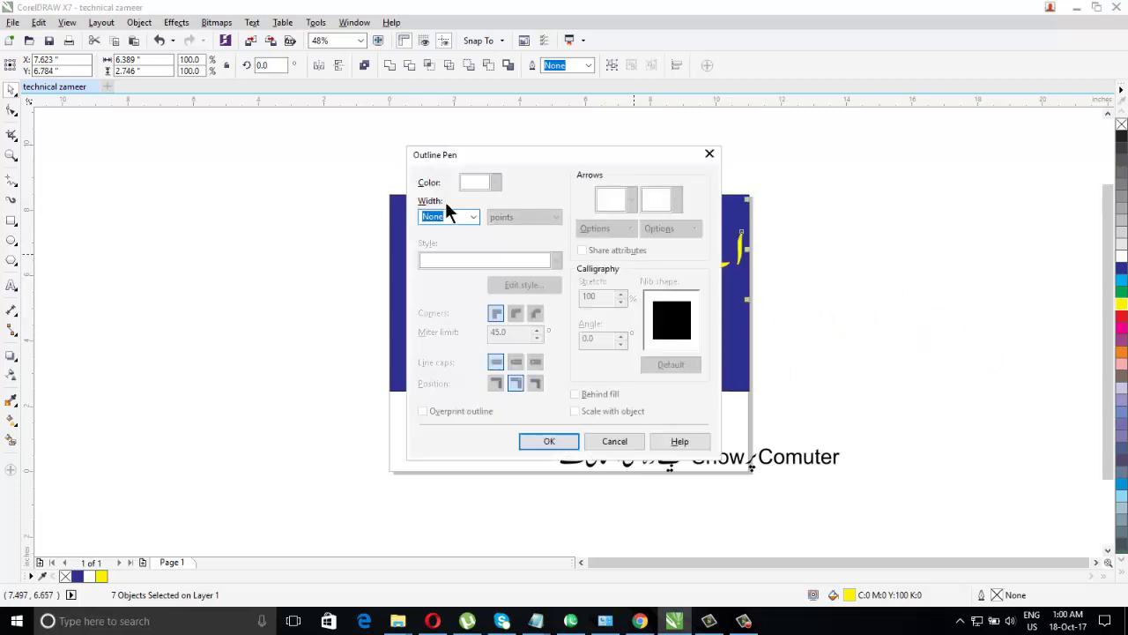
pyautogui.click(472, 219)
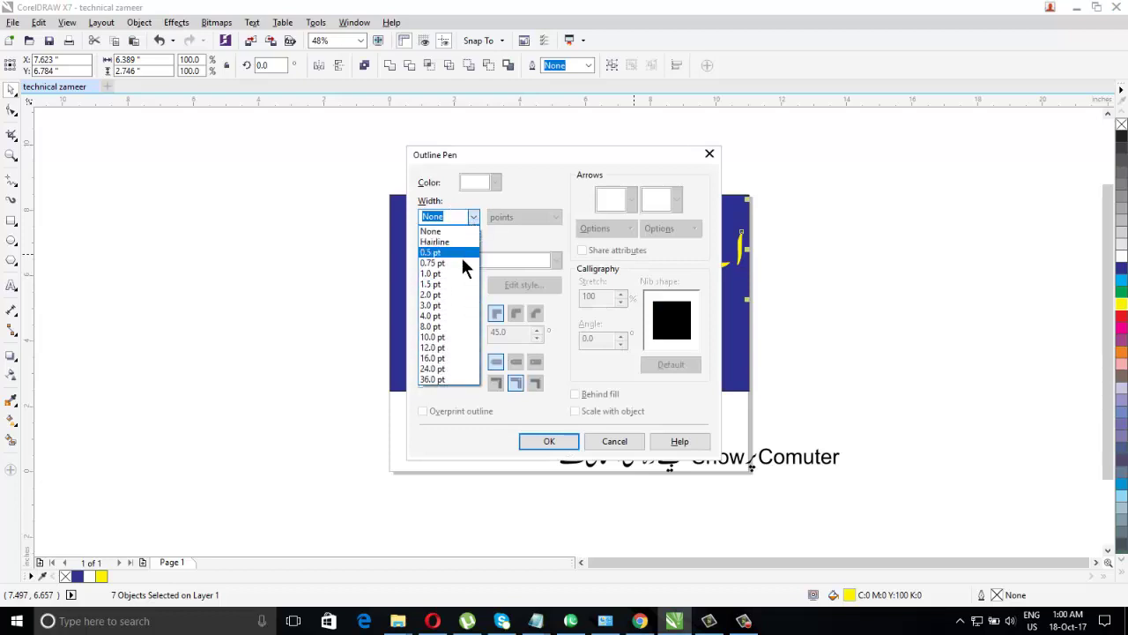
pyautogui.click(452, 325)
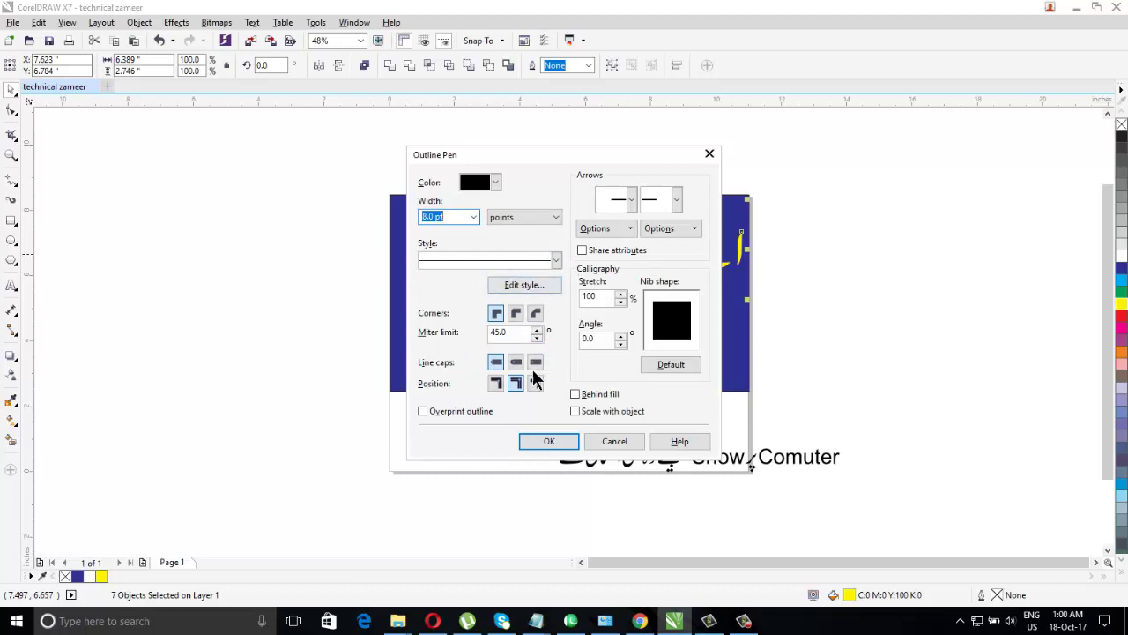
pyautogui.click(515, 314)
pyautogui.click(516, 361)
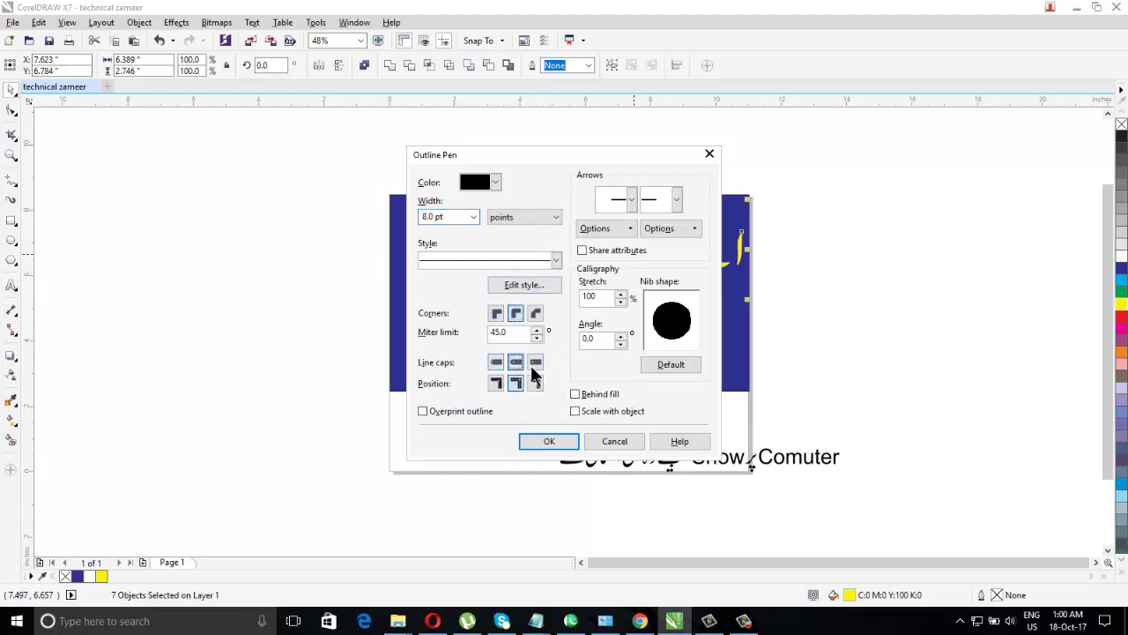
pyautogui.click(574, 394)
pyautogui.click(576, 410)
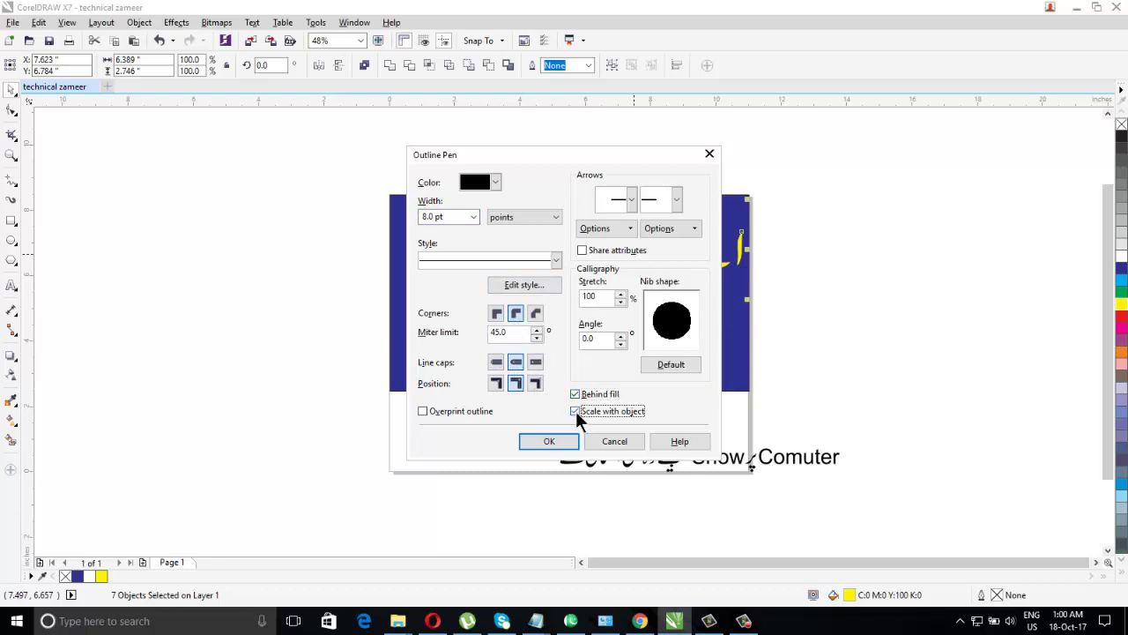
pyautogui.click(548, 445)
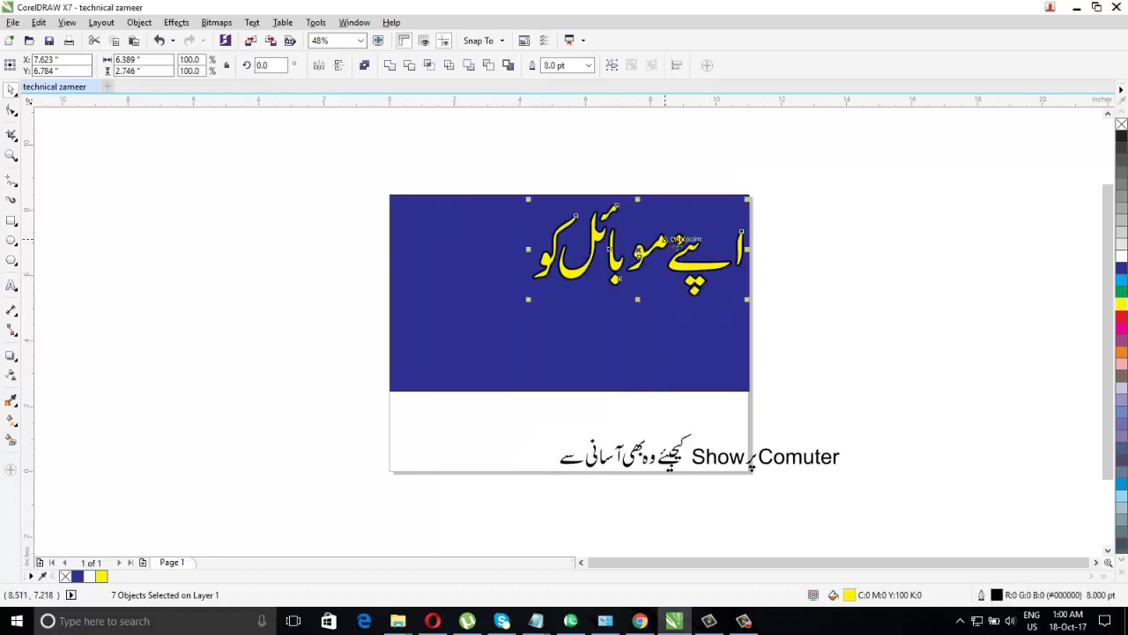
# Step: Try white and green outlines on the yellow phrase, and settle on a red outline
pyautogui.rightClick(1122, 258)
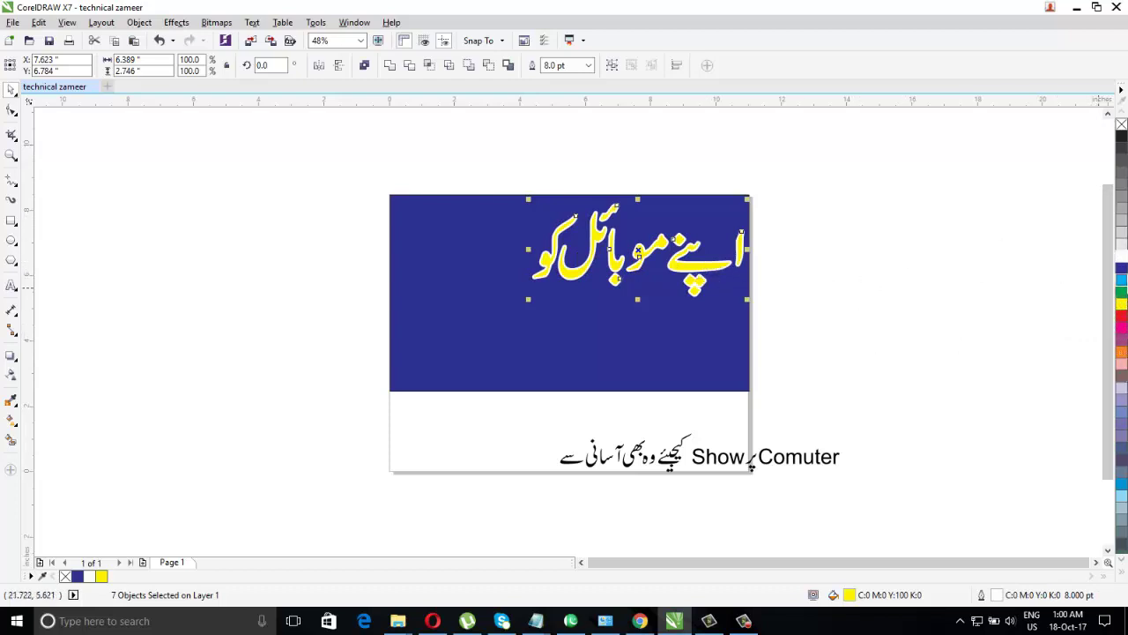
pyautogui.rightClick(1122, 299)
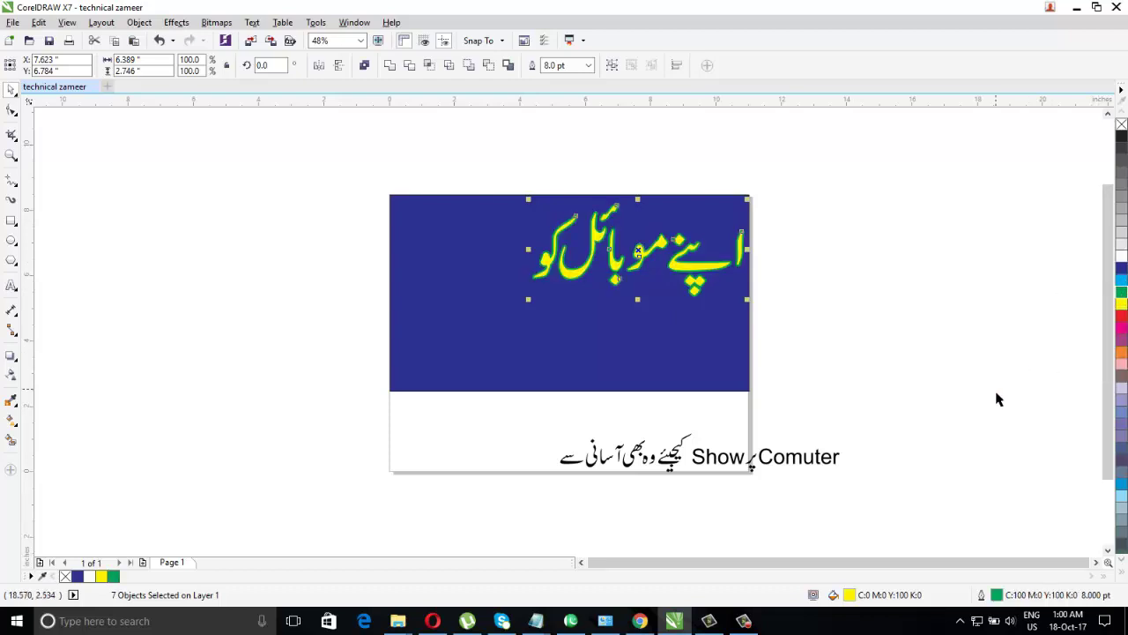
pyautogui.rightClick(1122, 325)
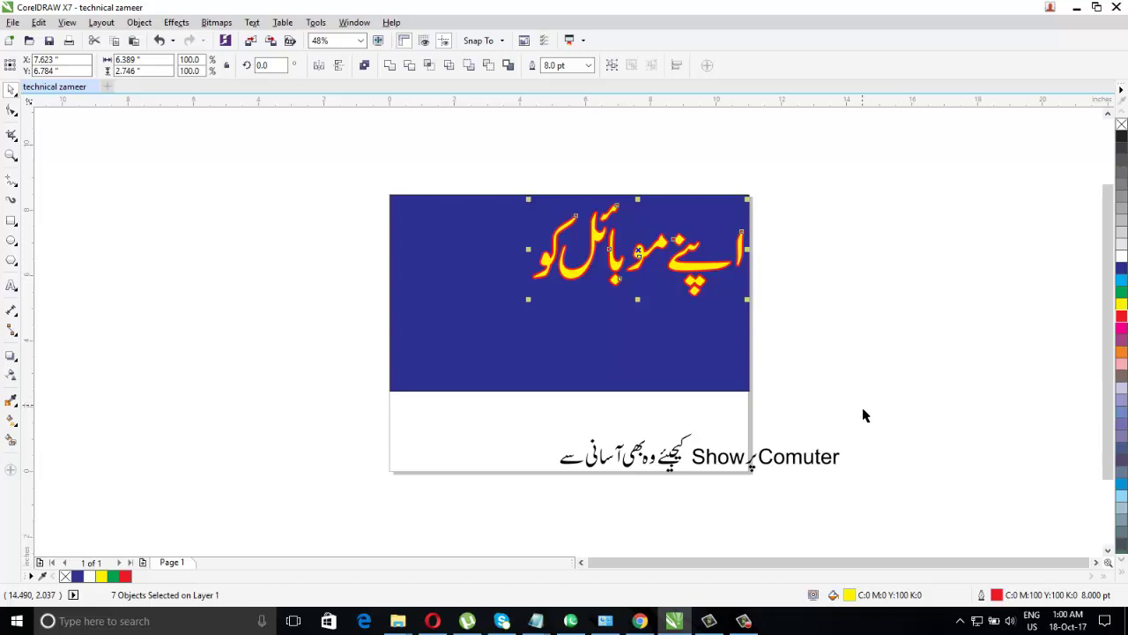
# Step: Move the word "Comuter" out of the remaining headline to beside the blue rectangle and give it an 8 pt outline
pyautogui.moveTo(863, 405); pyautogui.dragTo(780, 363)
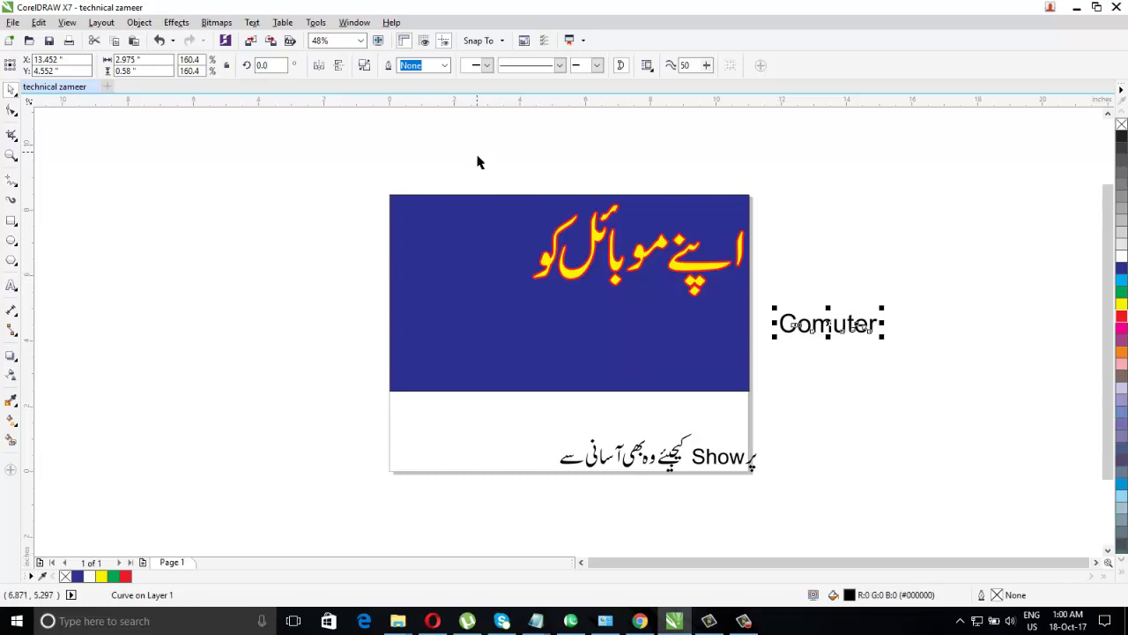
pyautogui.click(444, 65)
pyautogui.click(434, 178)
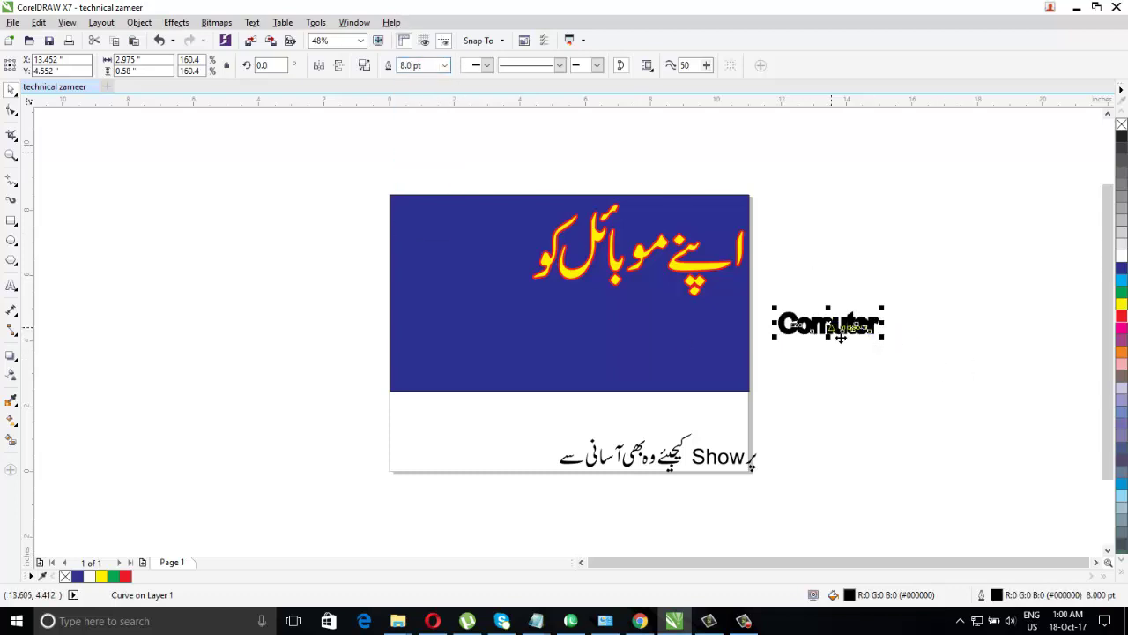
pyautogui.click(443, 66)
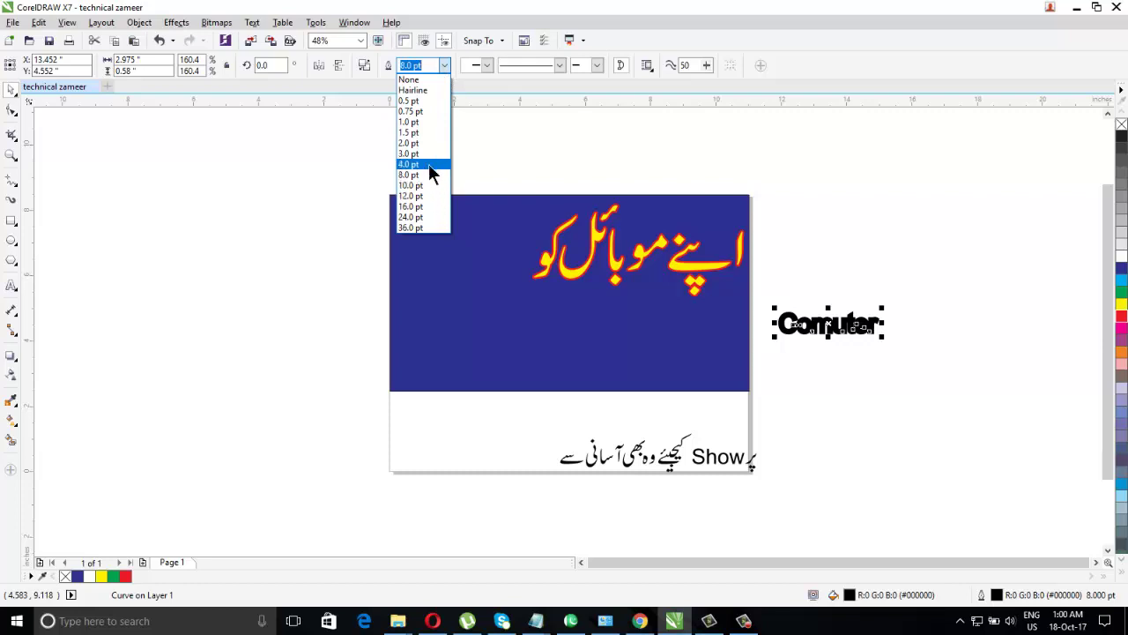
pyautogui.click(533, 156)
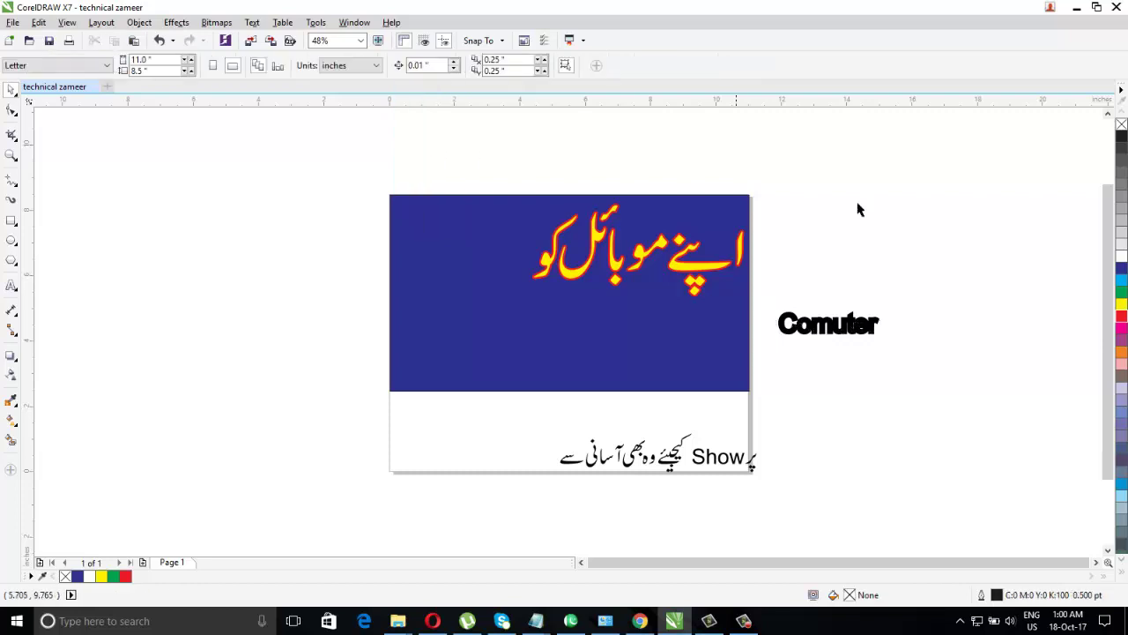
# Step: Try red and yellow on the word "Comuter", and color both its fill and outline green
pyautogui.click(1122, 304)
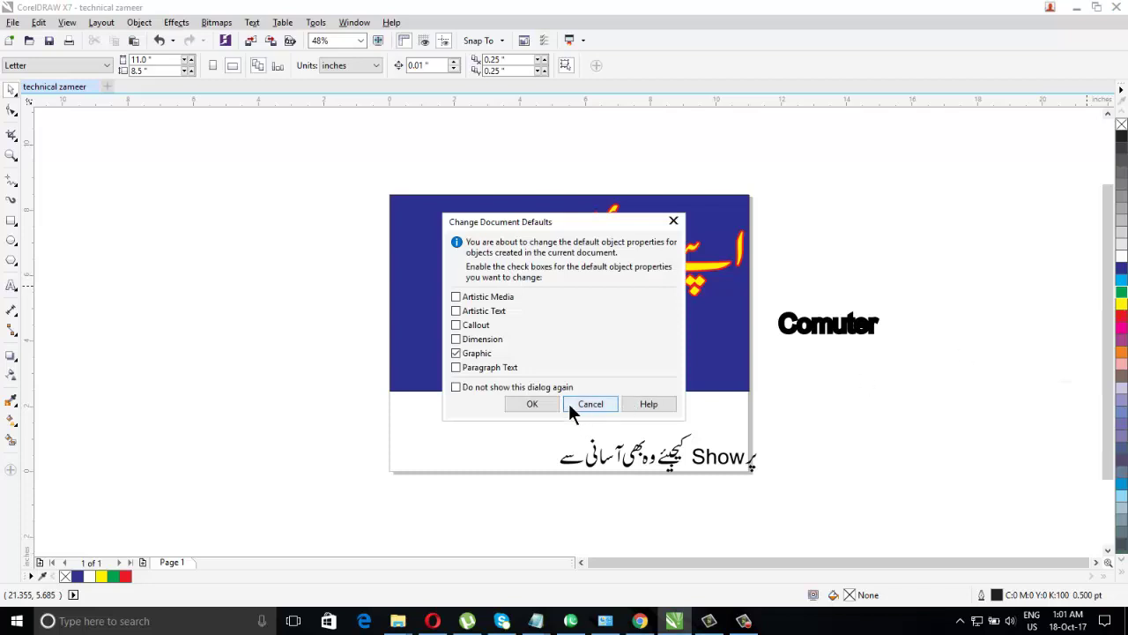
pyautogui.click(600, 409)
pyautogui.moveTo(886, 284); pyautogui.dragTo(781, 358)
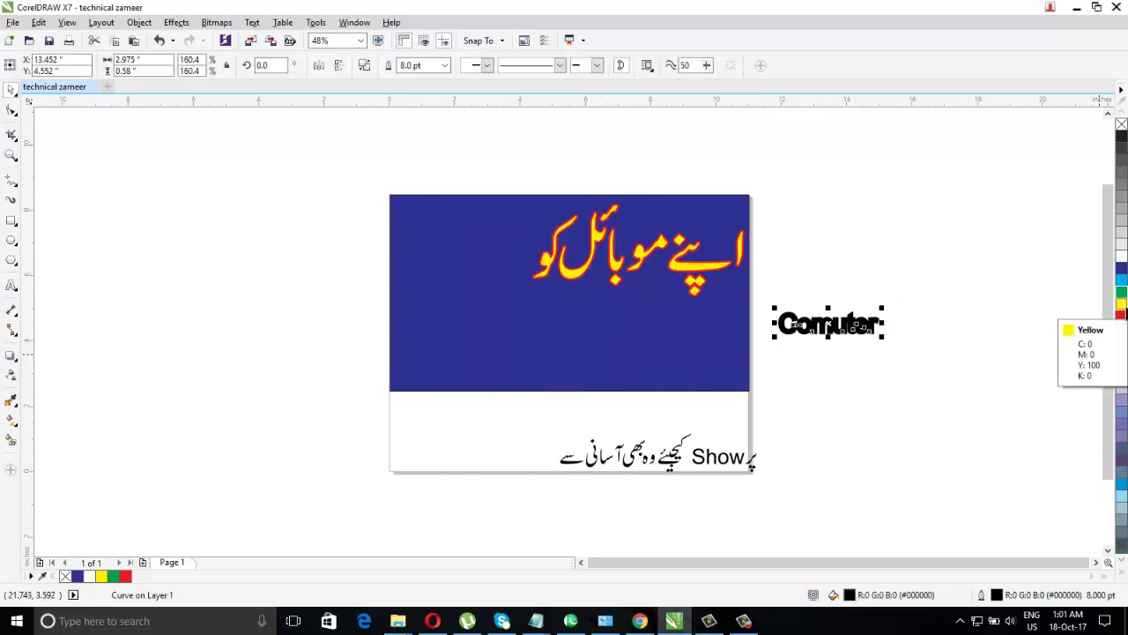
pyautogui.click(1122, 316)
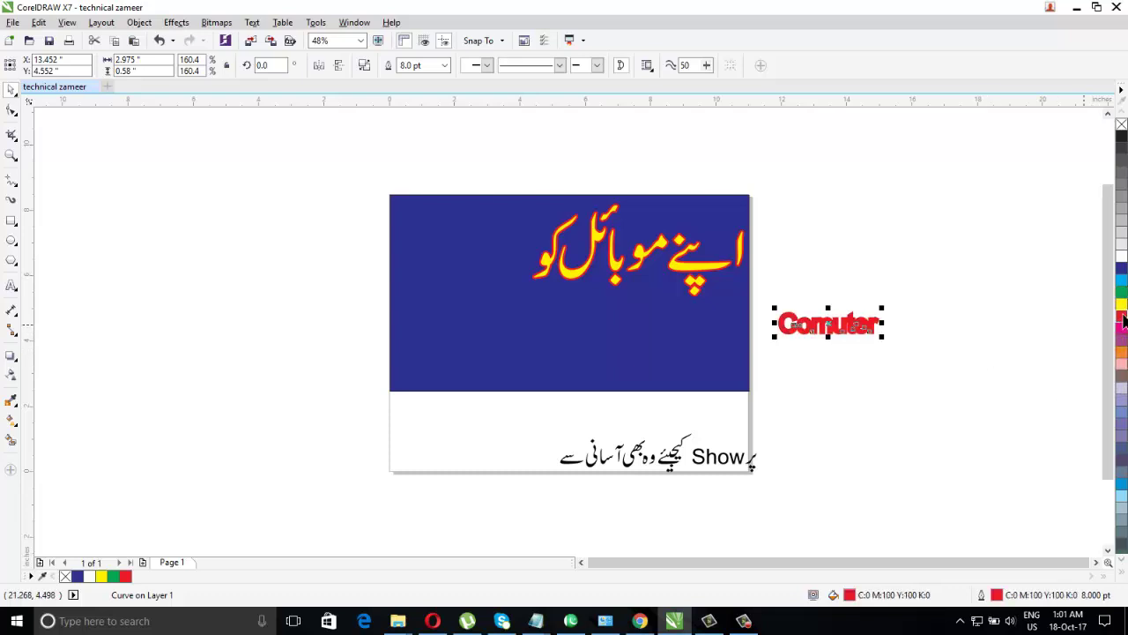
pyautogui.click(1122, 304)
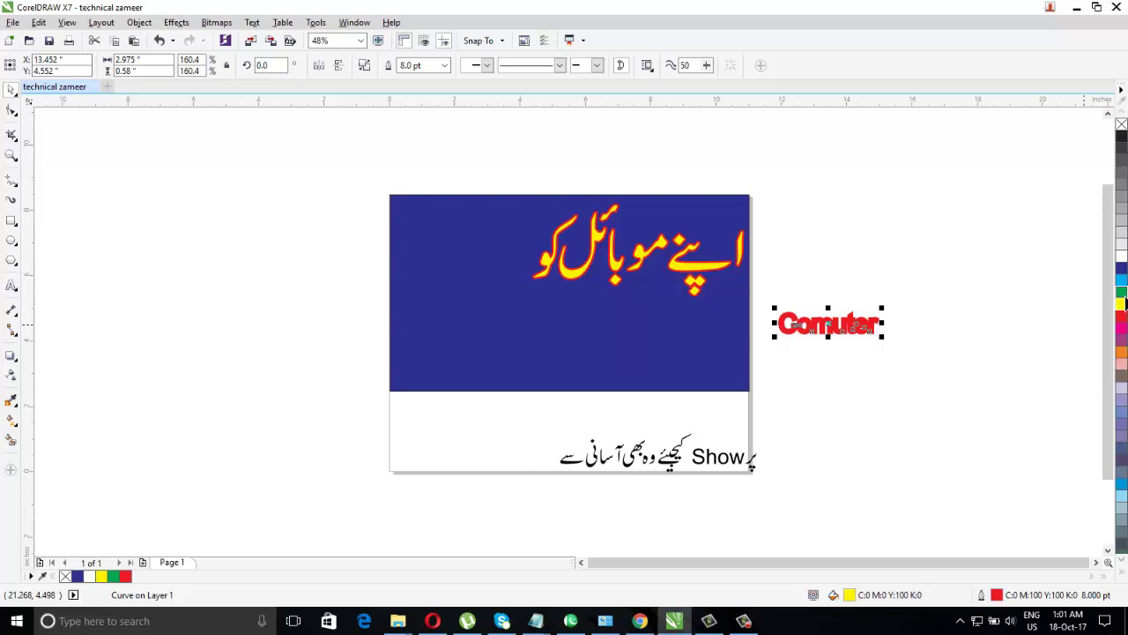
pyautogui.click(1122, 292)
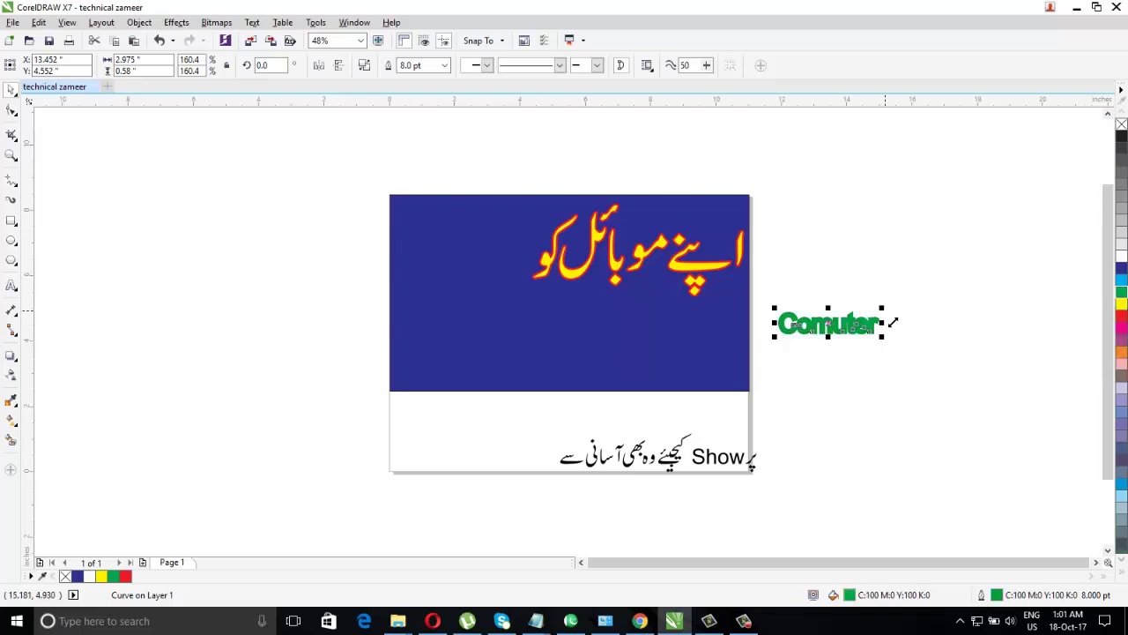
# Step: Enlarge the word "Comuter" proportionally to about 6.2 inches wide beside the blue rectangle
pyautogui.moveTo(883, 309); pyautogui.dragTo(1010, 255)
pyautogui.moveTo(961, 316); pyautogui.dragTo(945, 339)
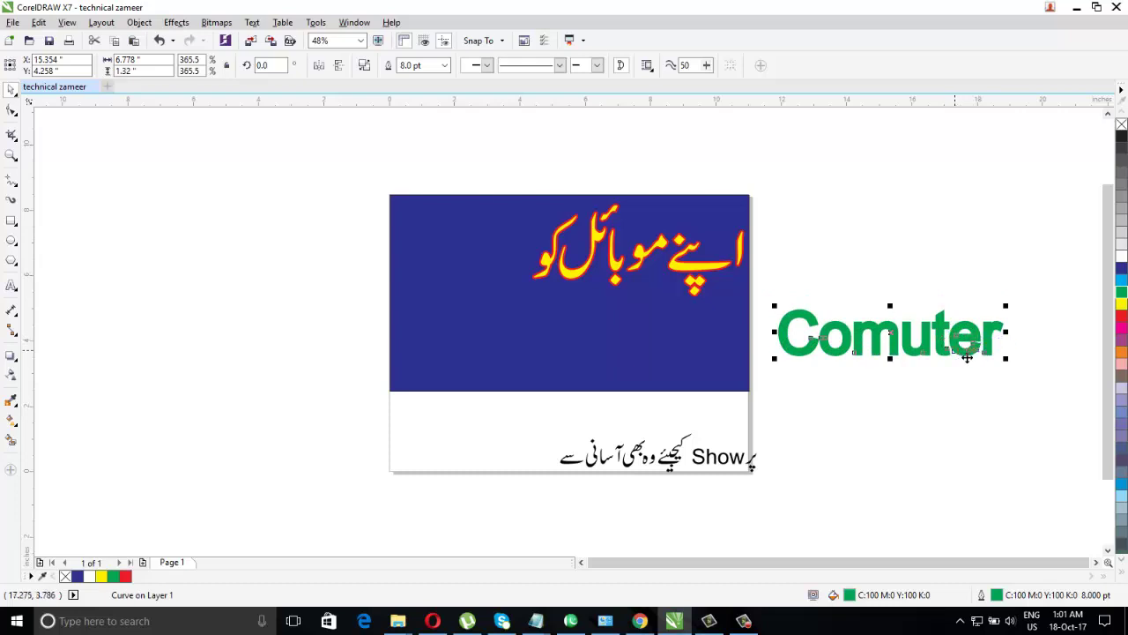
pyautogui.moveTo(1012, 308); pyautogui.dragTo(987, 296)
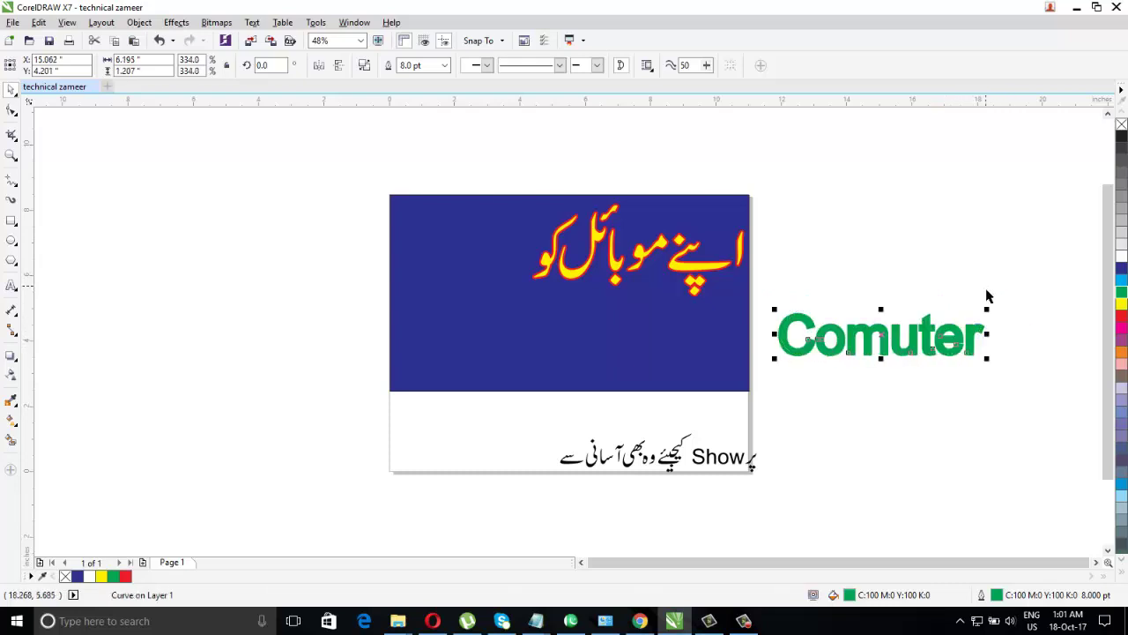
# Step: Fill the word "Comuter" with white and set its outline width to 4 pt
pyautogui.click(1121, 255)
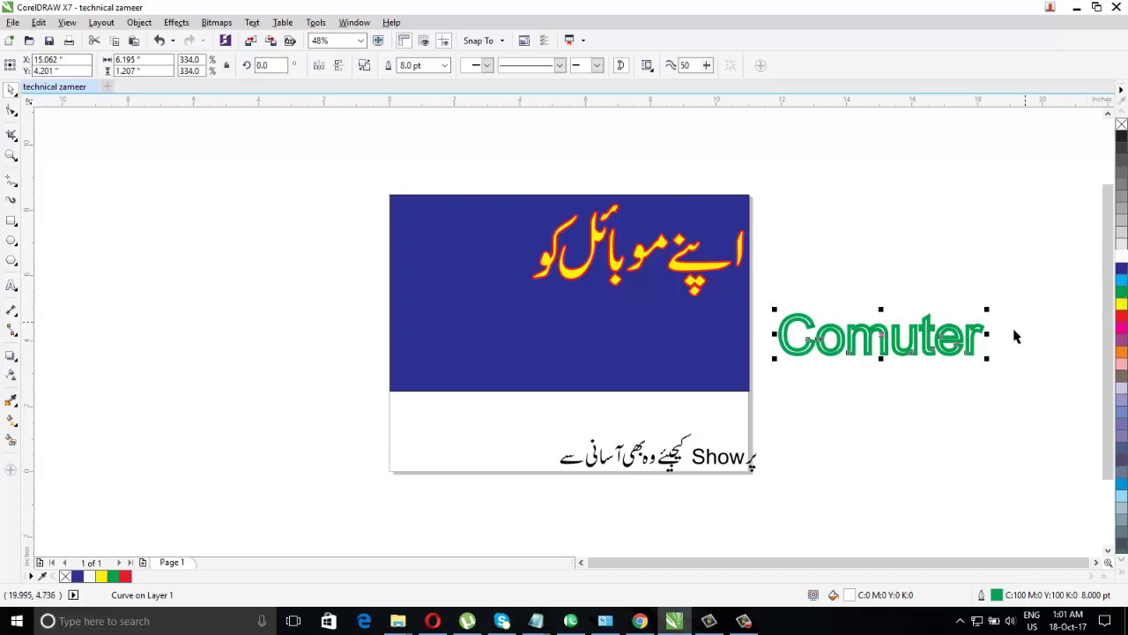
pyautogui.click(445, 65)
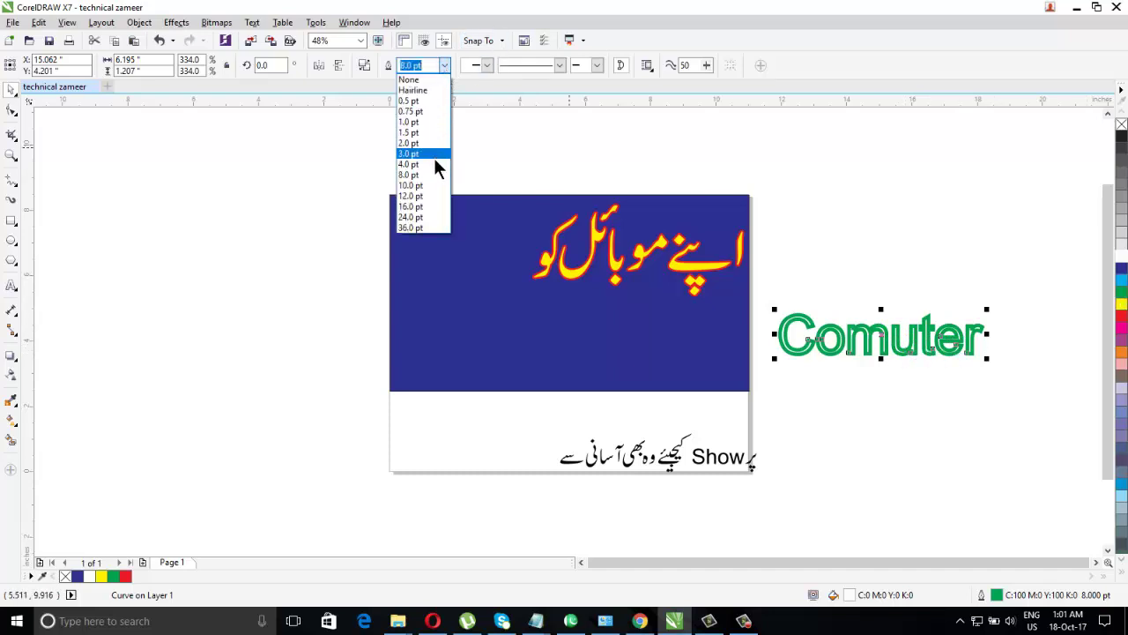
pyautogui.click(434, 164)
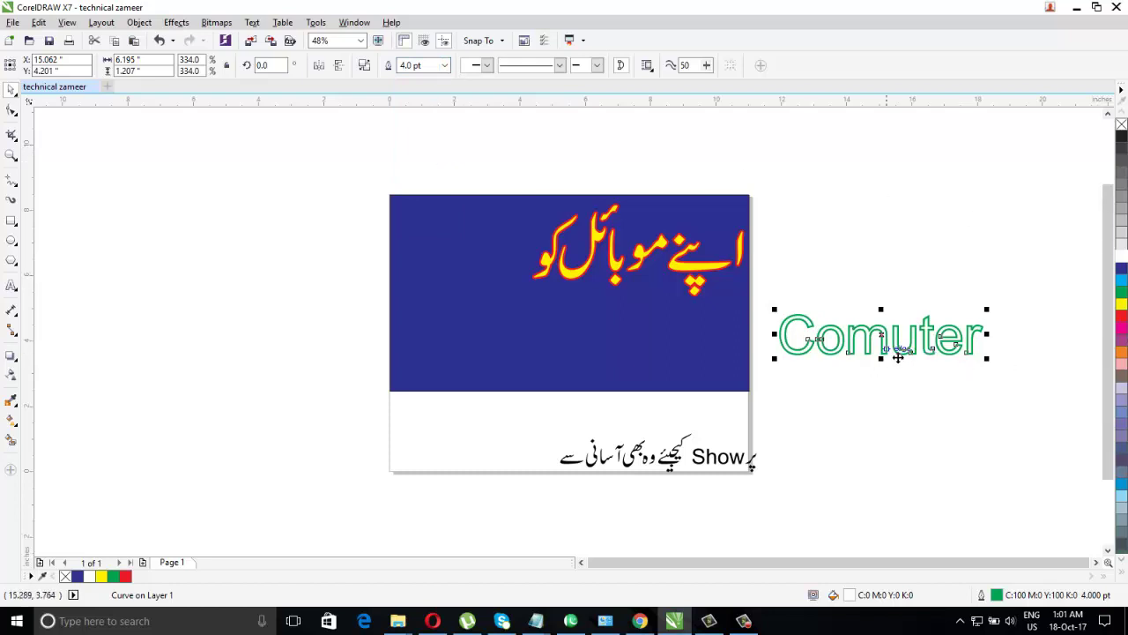
# Step: Place "Comuter" in the blue rectangle's upper-left corner with a white outline, and shrink it proportionally to about 3 inches wide
pyautogui.moveTo(886, 352); pyautogui.dragTo(632, 354)
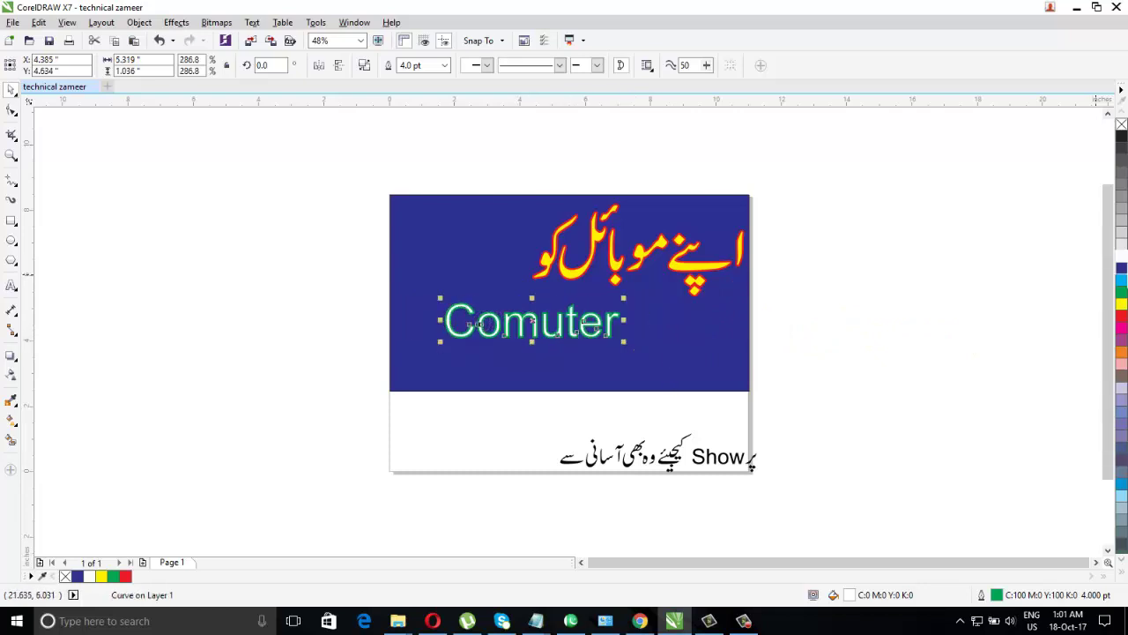
pyautogui.rightClick(1122, 261)
pyautogui.moveTo(548, 328); pyautogui.dragTo(498, 235)
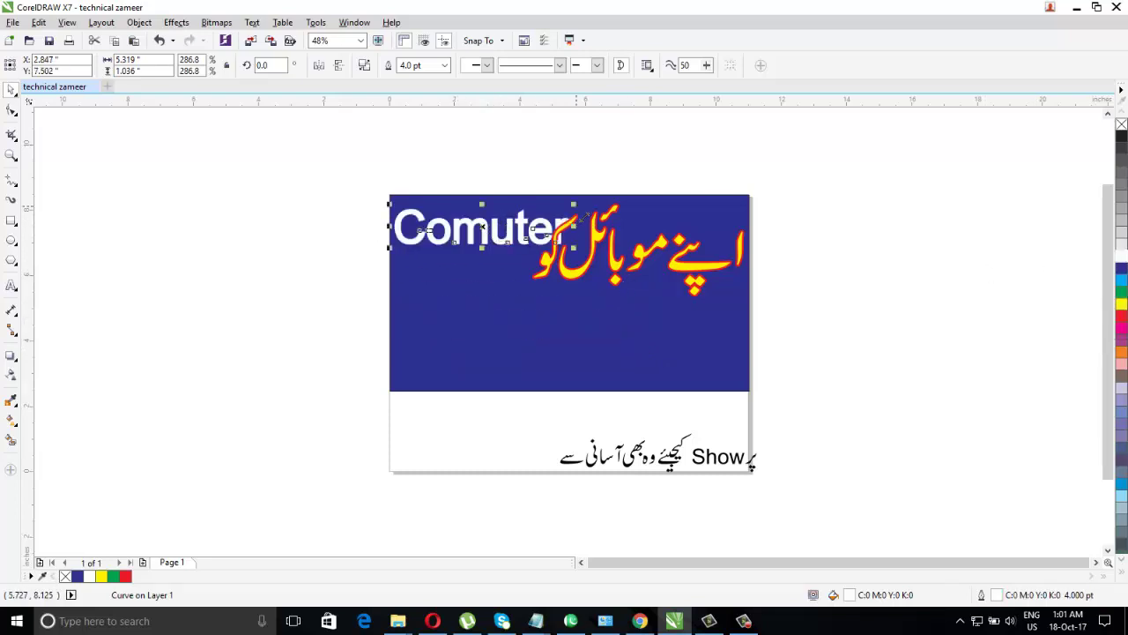
pyautogui.moveTo(572, 224); pyautogui.dragTo(498, 222)
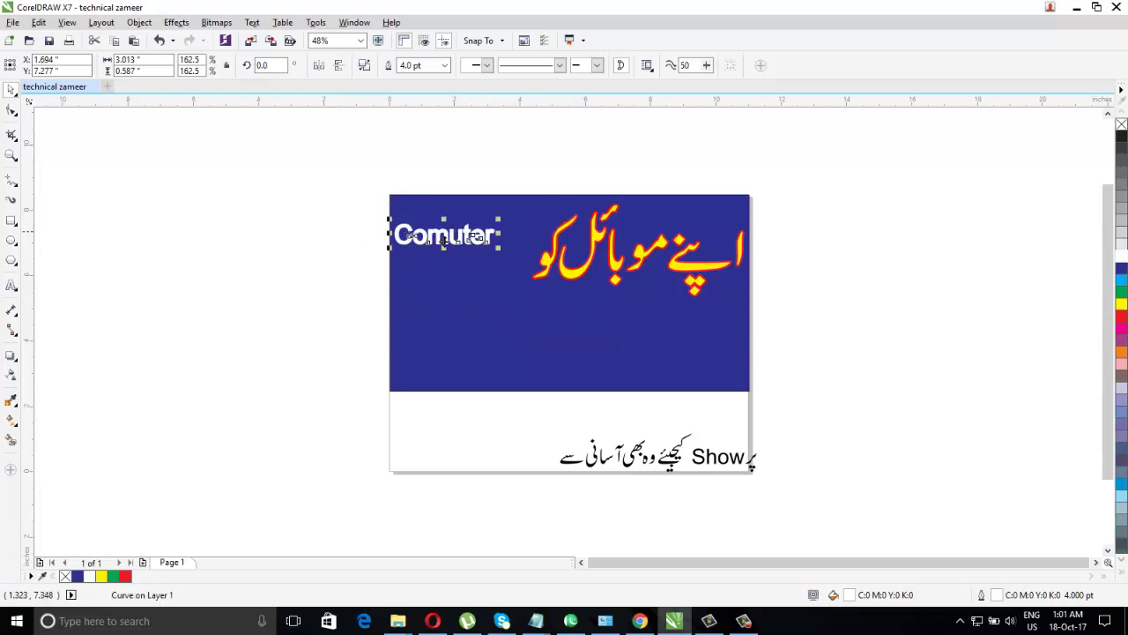
# Step: Shift "Comuter" slightly within the blue rectangle and enlarge it proportionally to about 4.1 inches wide, reaching the Urdu headline
pyautogui.moveTo(405, 235)
pyautogui.mouseDown()
pyautogui.moveTo(429, 244)
pyautogui.moveTo(401, 224)
pyautogui.mouseUp()
pyautogui.moveTo(530, 271); pyautogui.dragTo(547, 280)
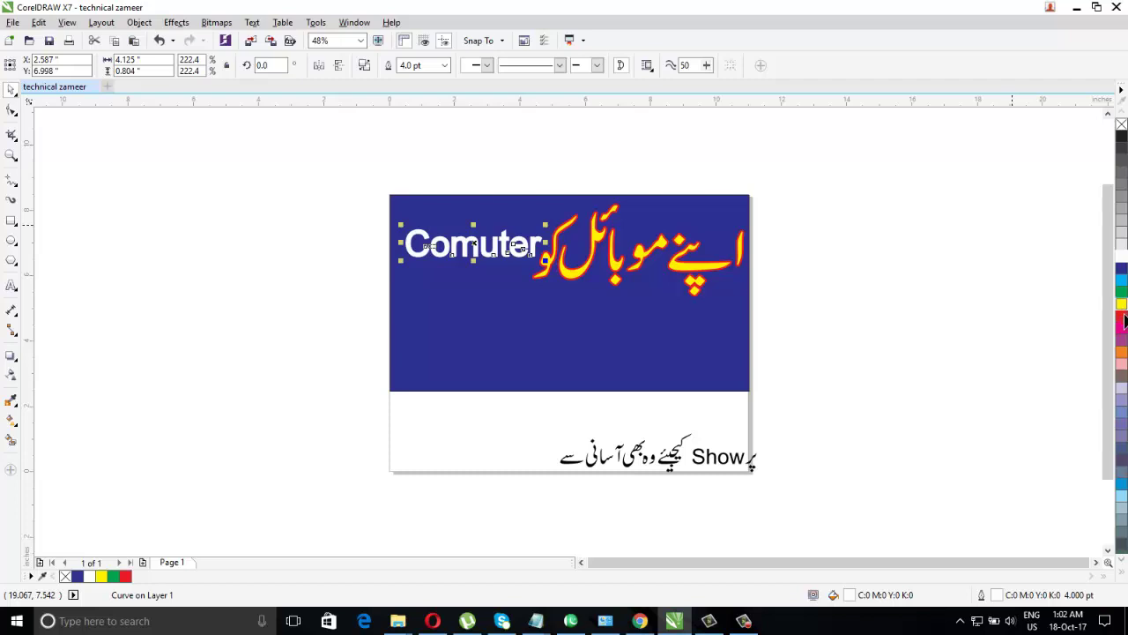
# Step: Try an orange and a red outline on the word "Comuter", keeping the outline width at 4 pt
pyautogui.rightClick(1123, 357)
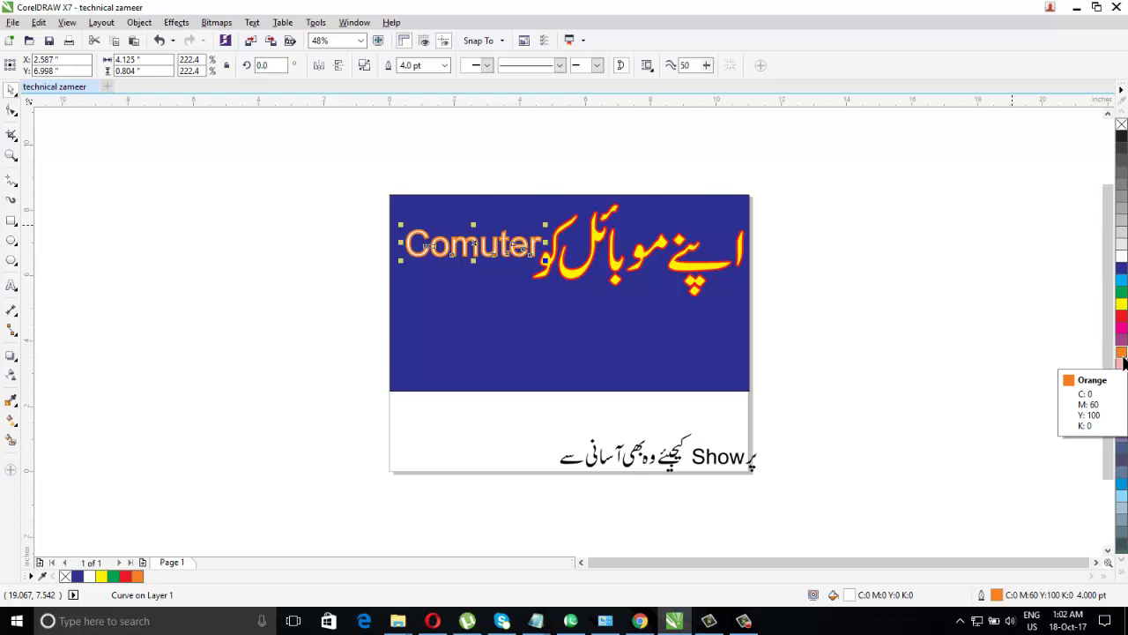
pyautogui.hotkey('ctrl', 'z')
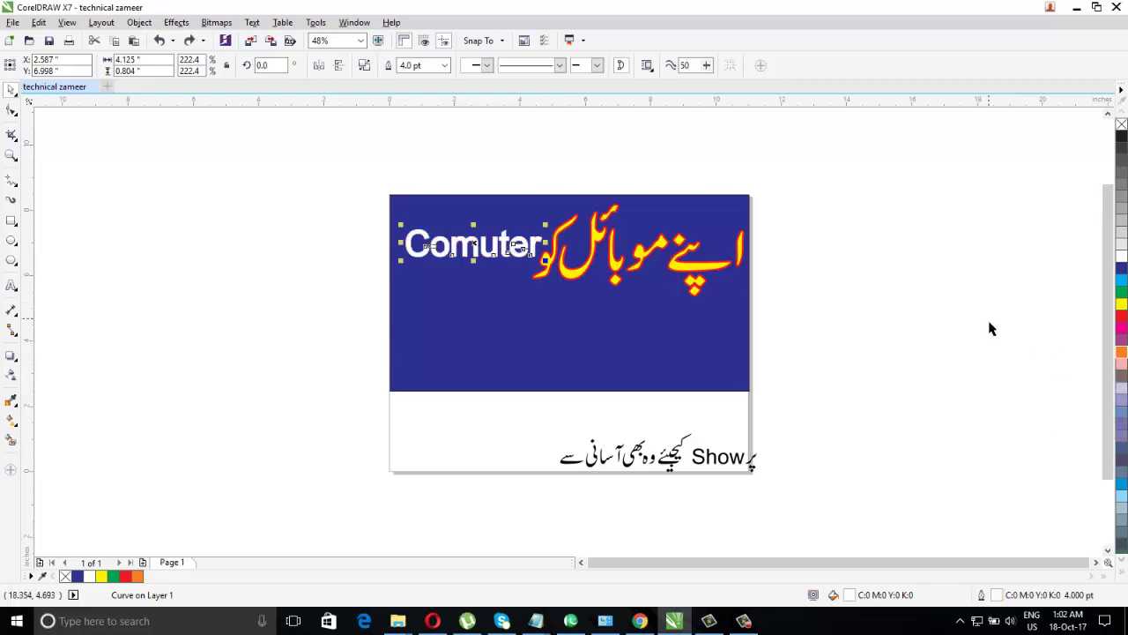
pyautogui.click(445, 66)
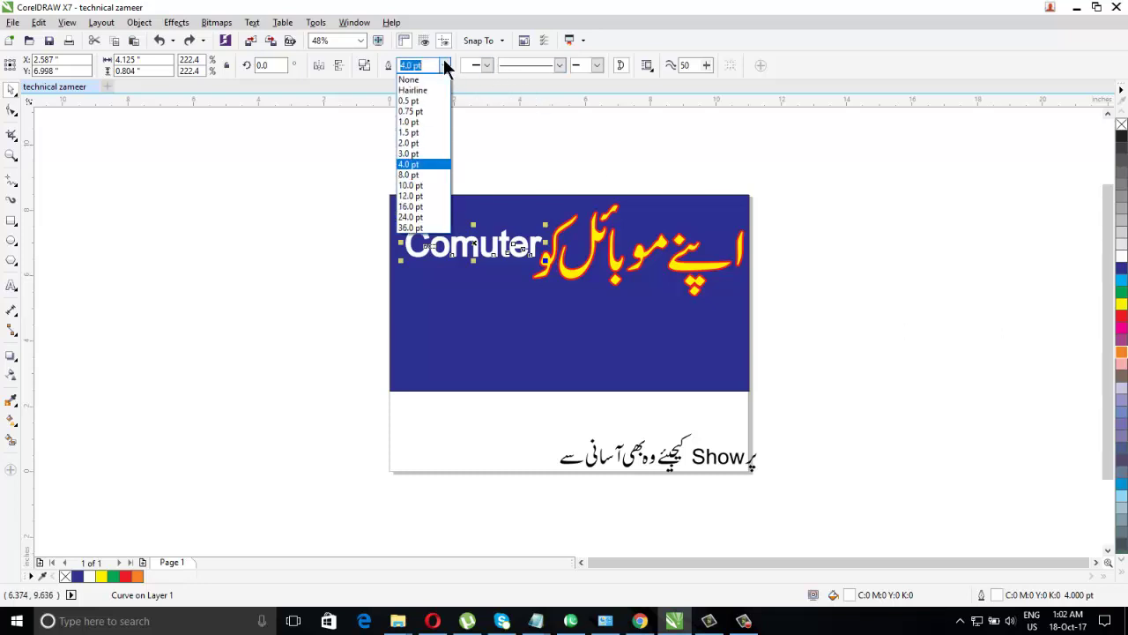
pyautogui.click(426, 171)
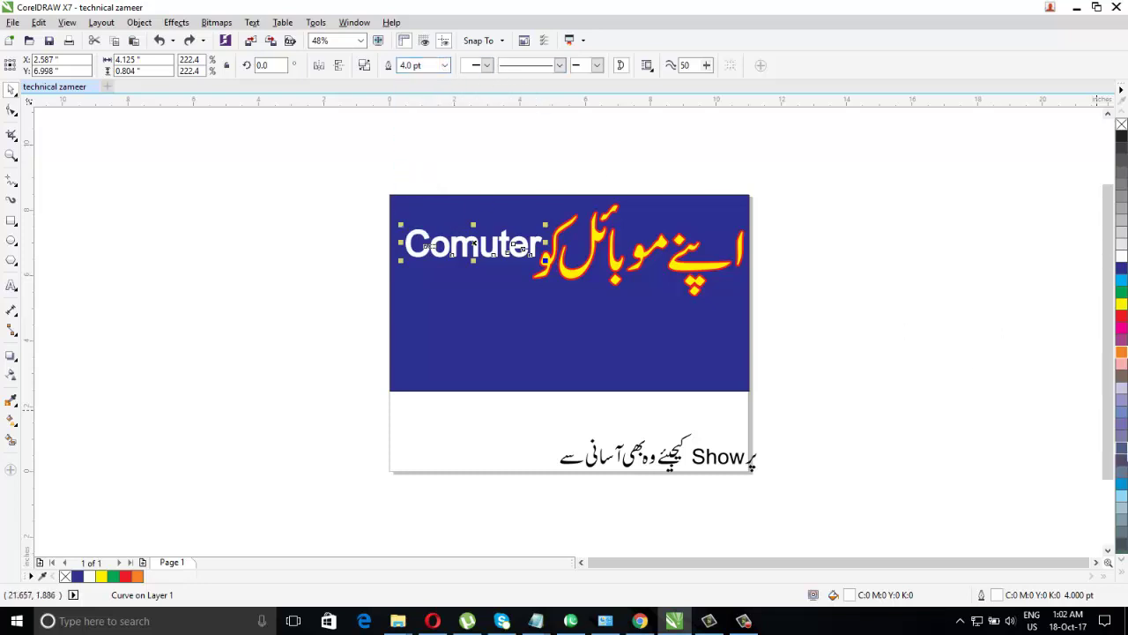
pyautogui.rightClick(1124, 326)
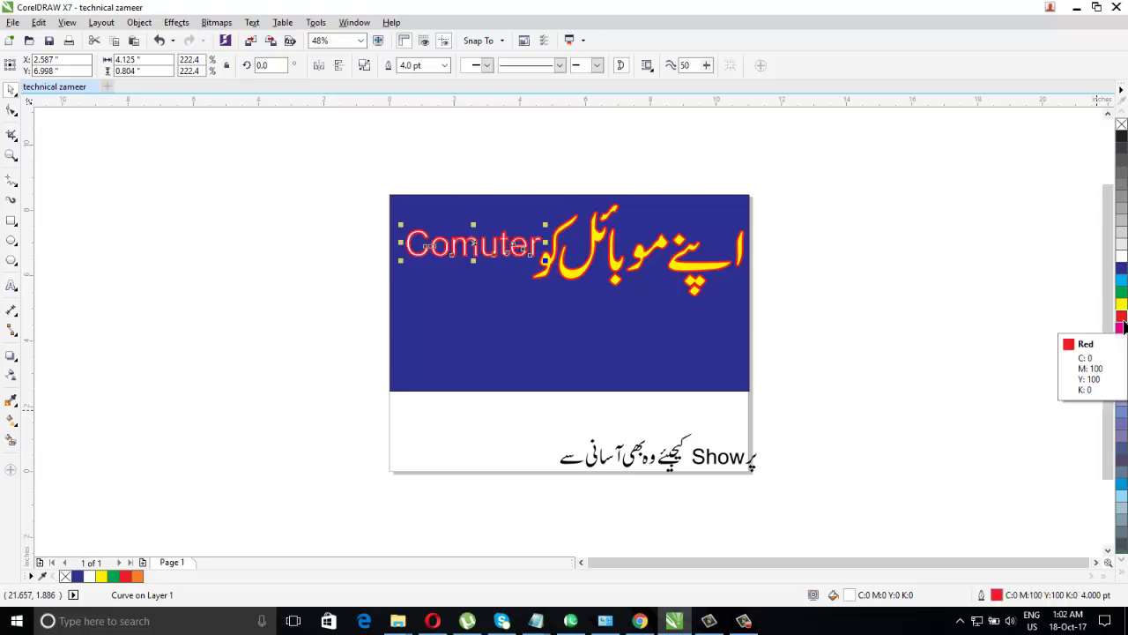
pyautogui.hotkey('ctrl', 'z')
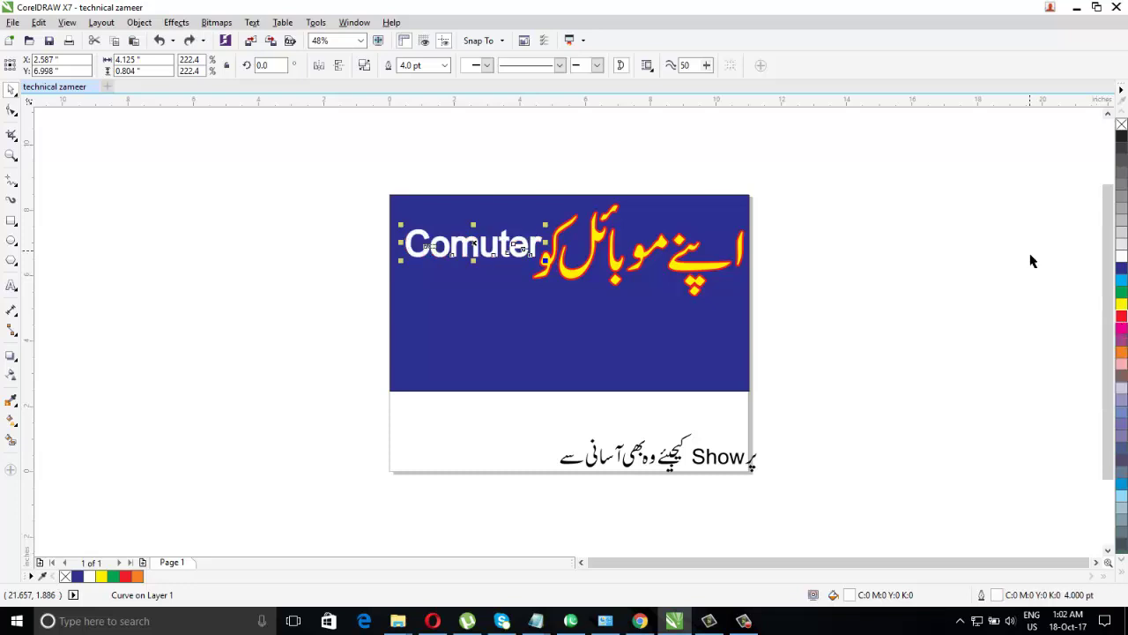
pyautogui.press('Escape')
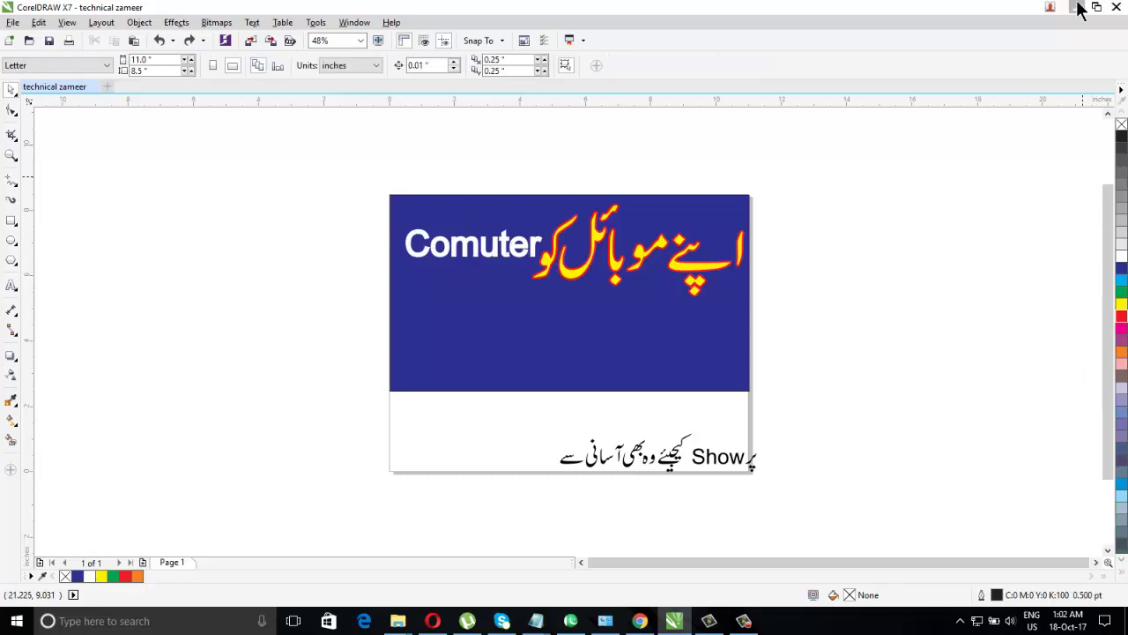
# Step: Enlarge "Show" with its adjoining Urdu word proportionally to about 3.7 inches wide and place them beneath the yellow headline in the blue rectangle
pyautogui.moveTo(769, 445); pyautogui.dragTo(866, 310)
pyautogui.moveTo(812, 346); pyautogui.dragTo(768, 397)
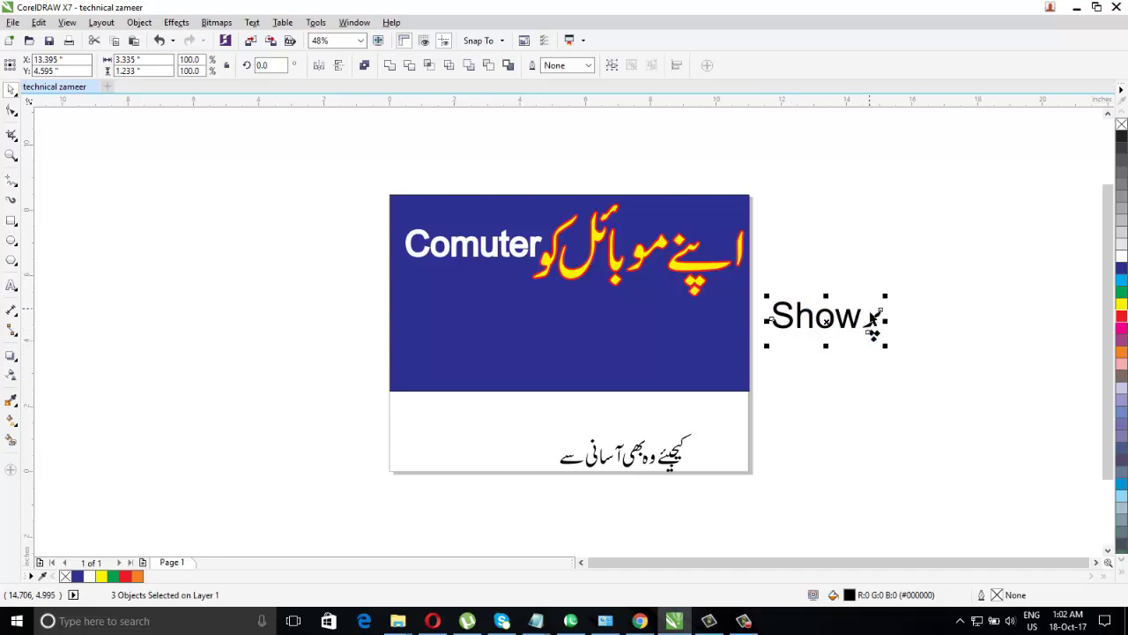
pyautogui.moveTo(885, 296); pyautogui.dragTo(899, 295)
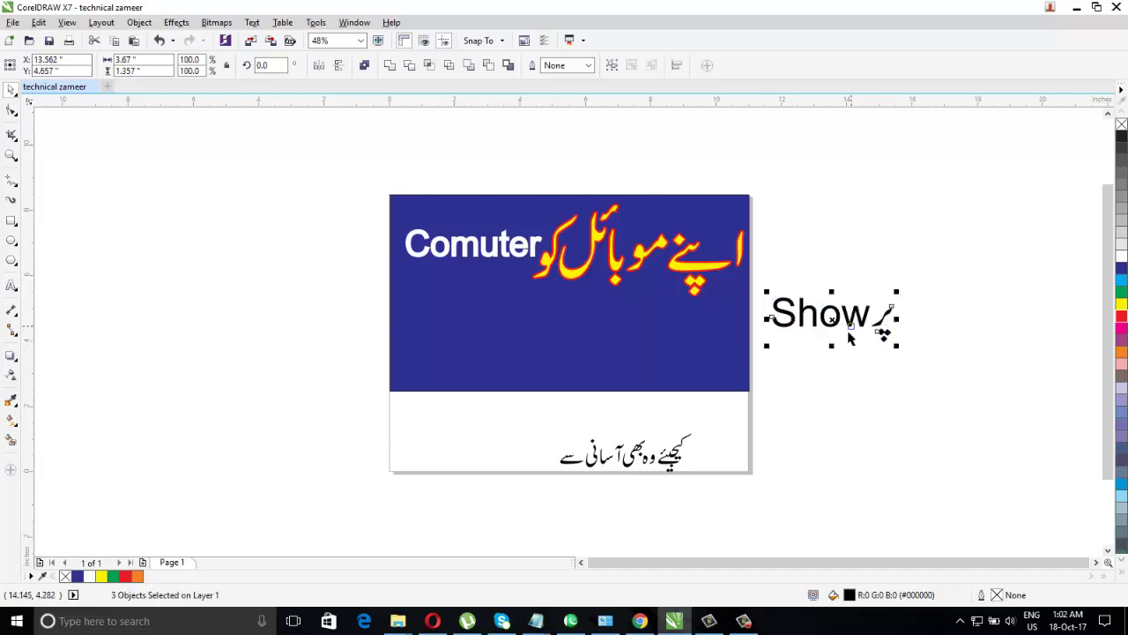
pyautogui.moveTo(851, 330); pyautogui.dragTo(701, 337)
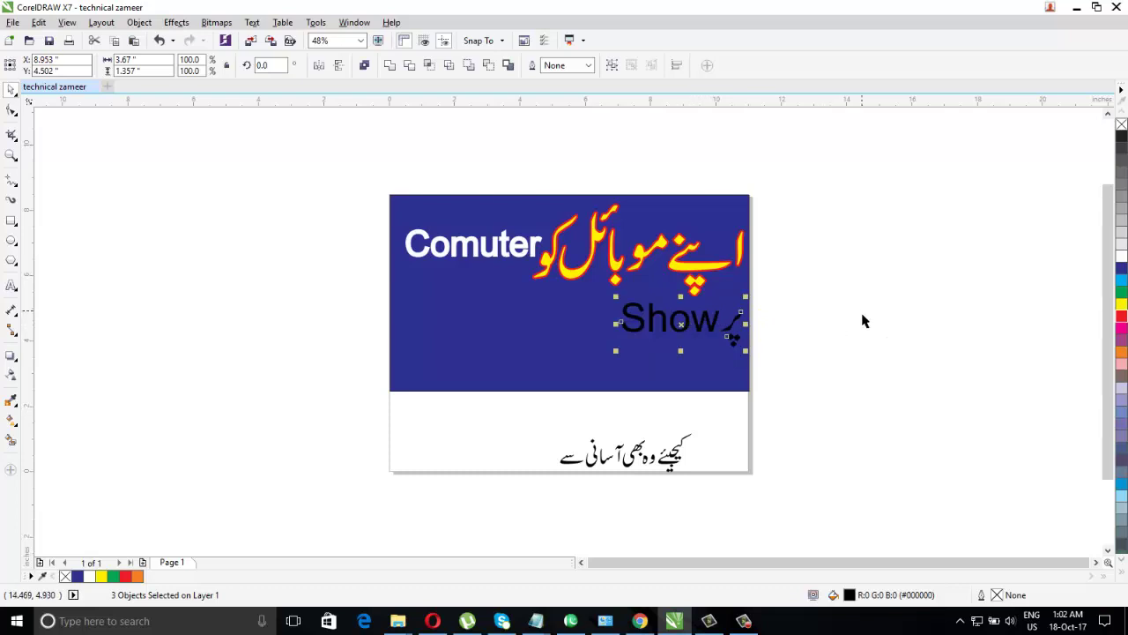
pyautogui.press('Left')
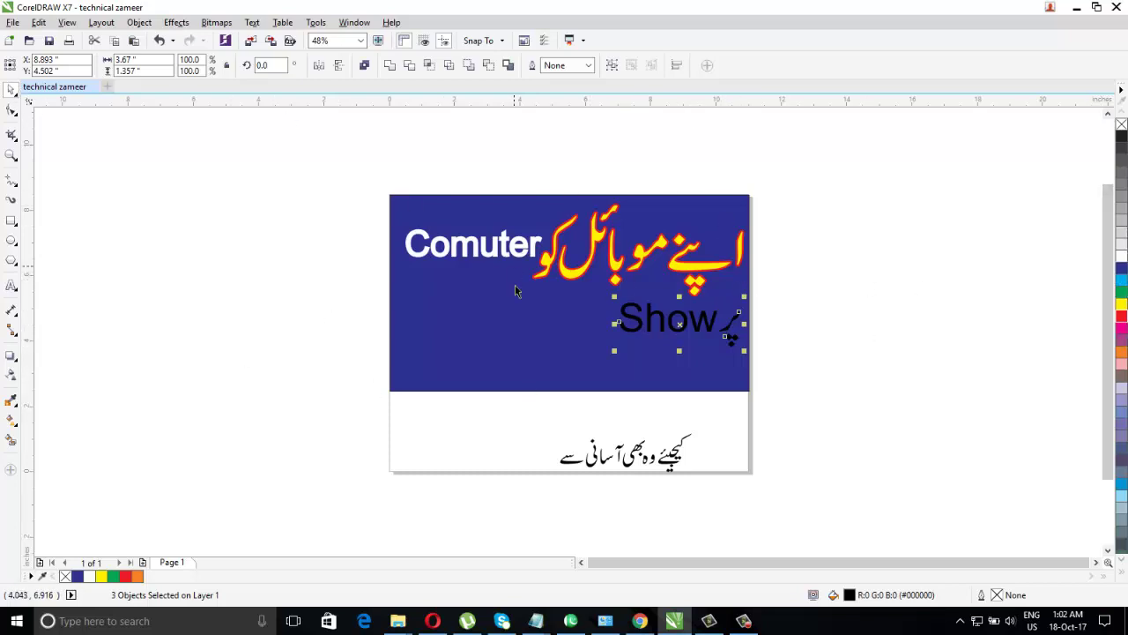
# Step: Select all the remaining black Urdu words and move them down and left onto the page's lower edge
pyautogui.moveTo(721, 417); pyautogui.dragTo(516, 516)
pyautogui.moveTo(663, 477); pyautogui.dragTo(541, 481)
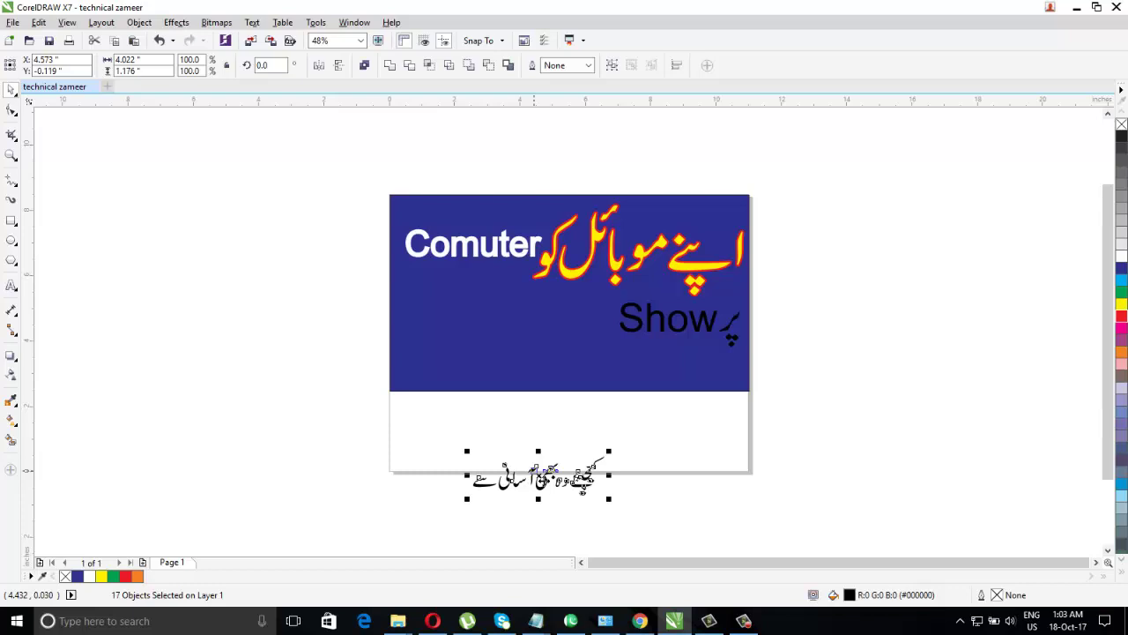
# Step: Switch to Chrome and search Google for "computer" in a new tab
pyautogui.click(1076, 8)
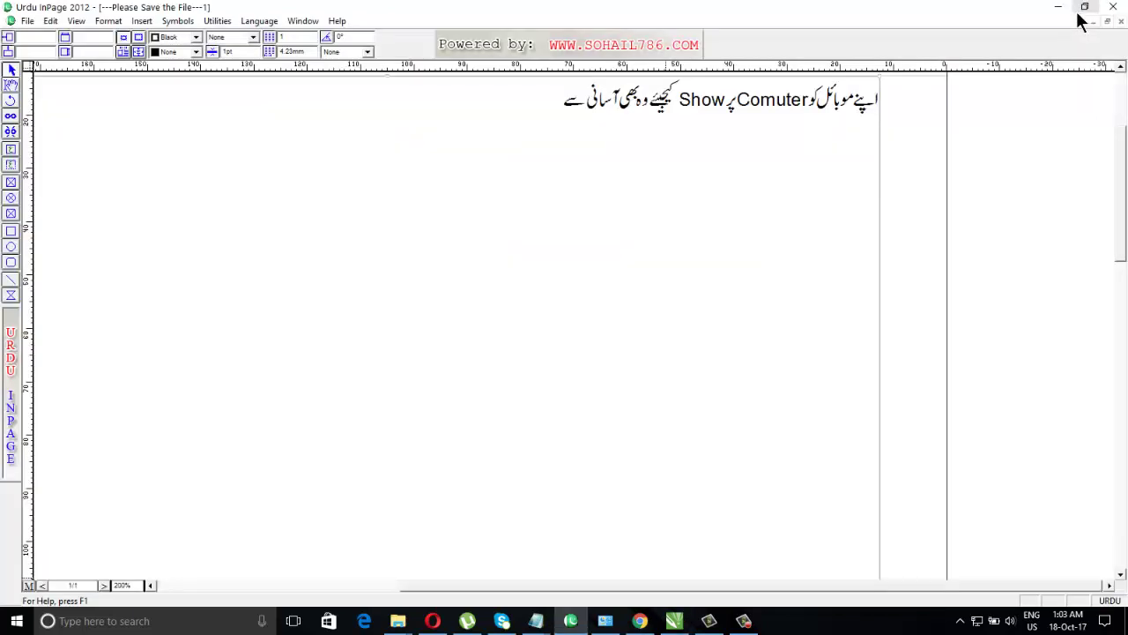
pyautogui.click(1055, 8)
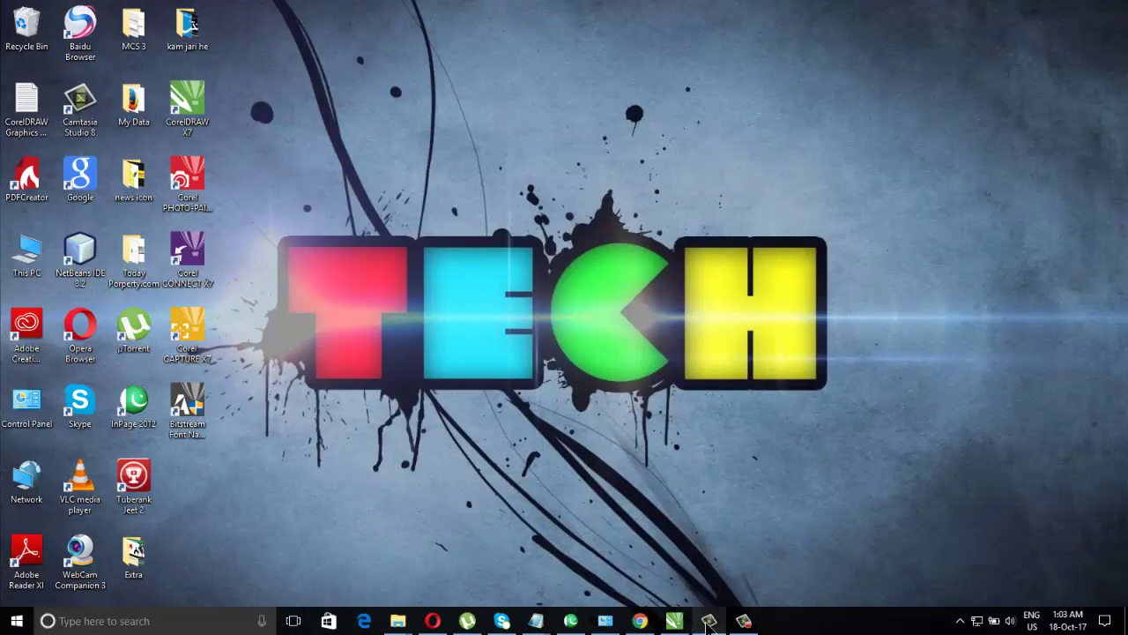
pyautogui.click(641, 624)
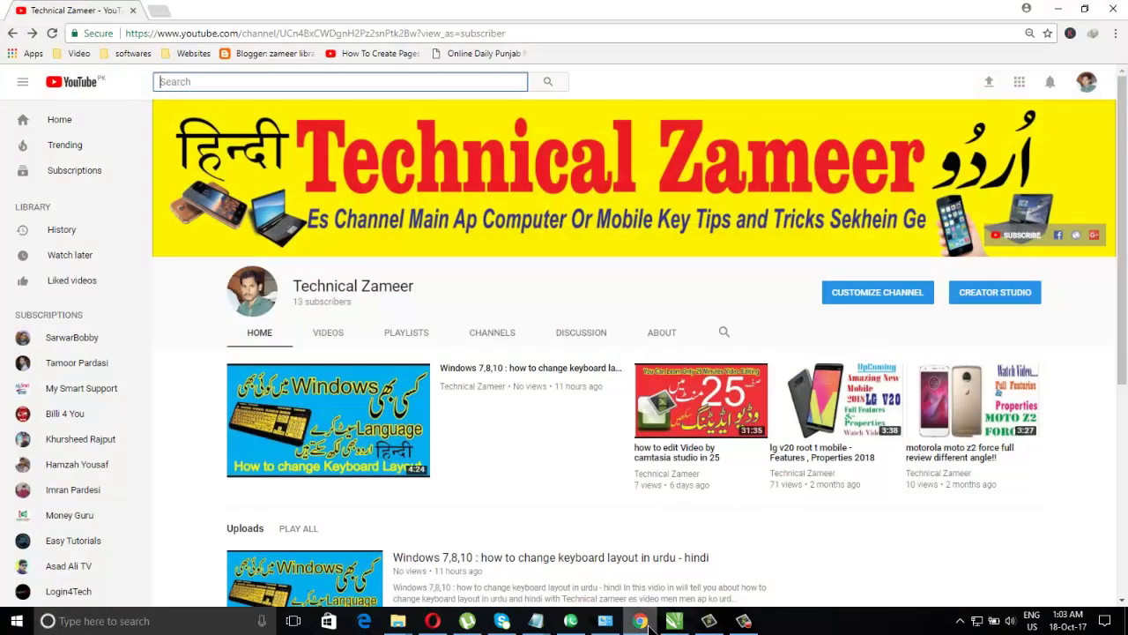
pyautogui.click(158, 11)
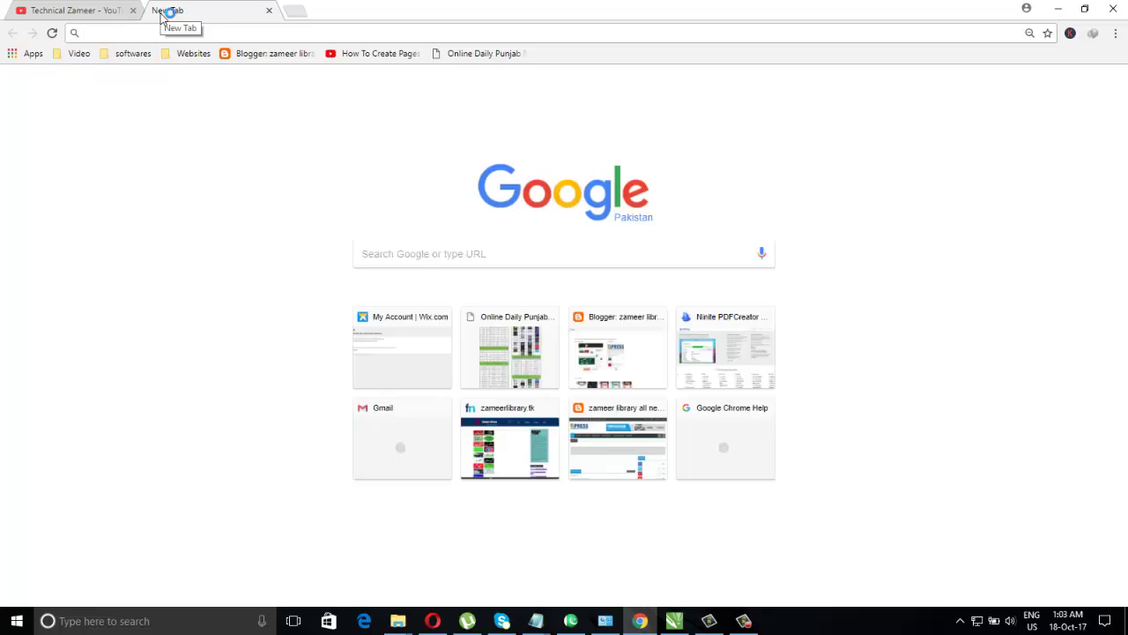
pyautogui.write('copy')
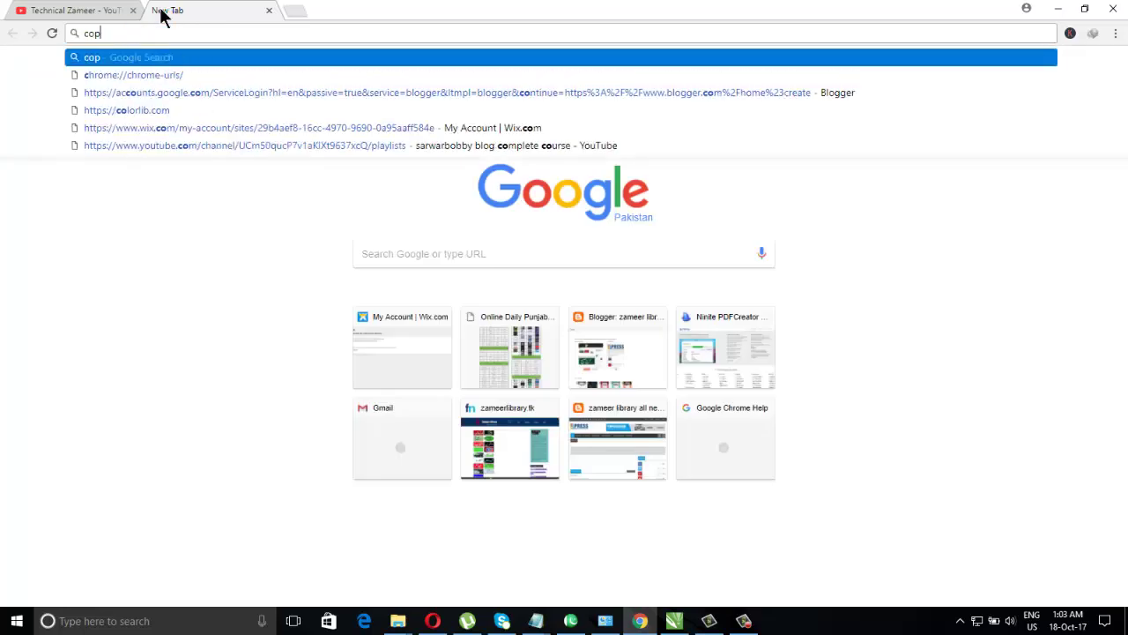
pyautogui.press('BackSpace')
pyautogui.press('BackSpace')
pyautogui.write('mpuer')
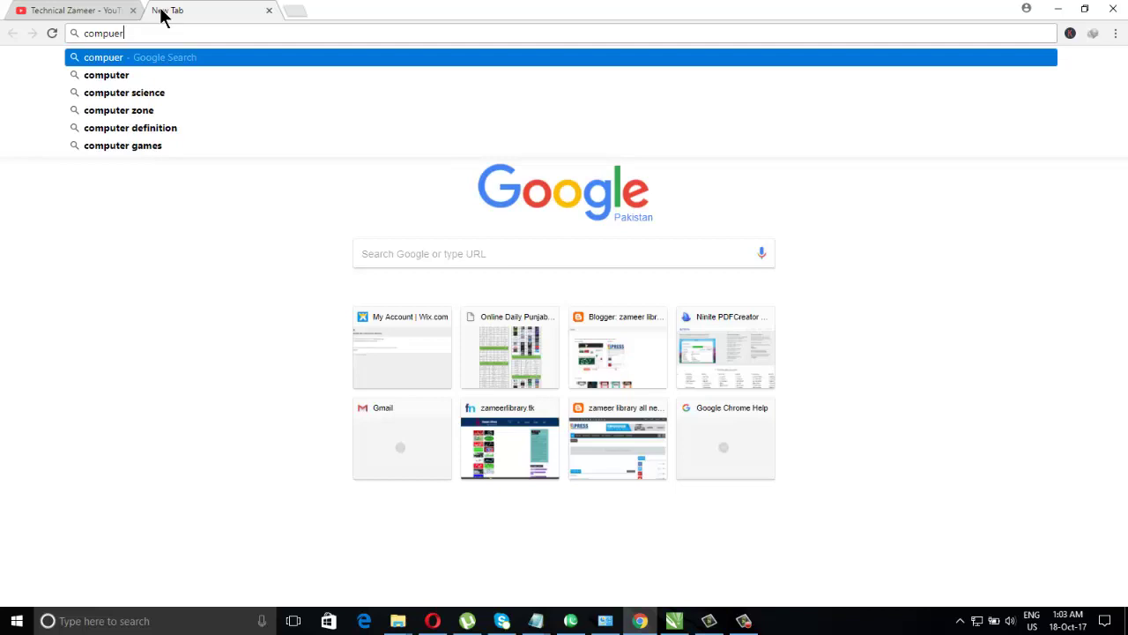
pyautogui.press('Down')
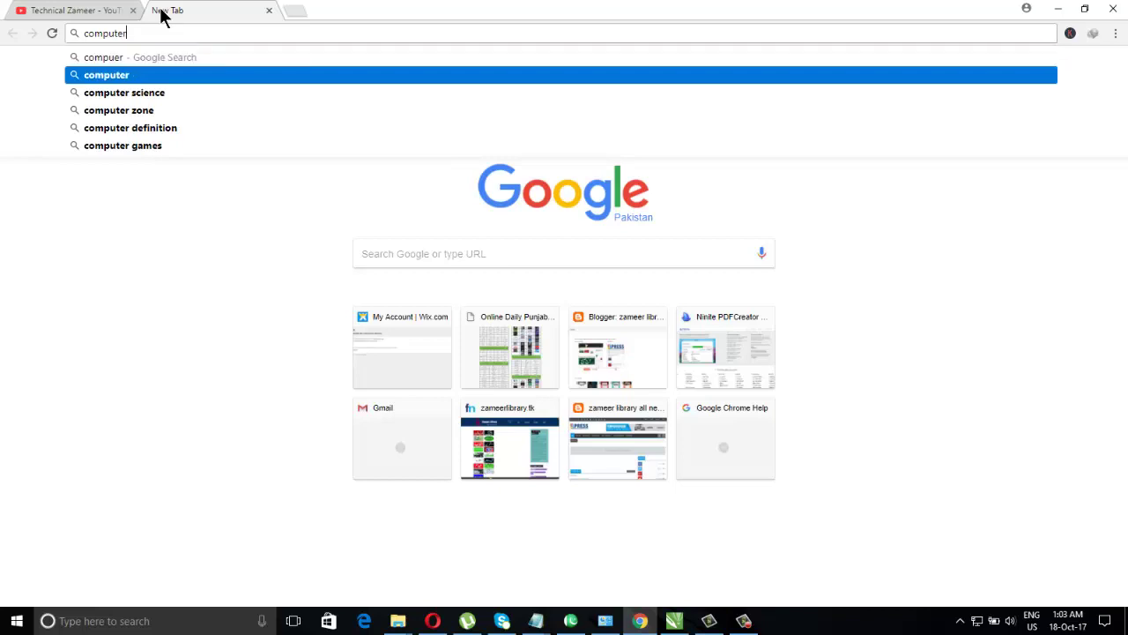
pyautogui.press('Return')
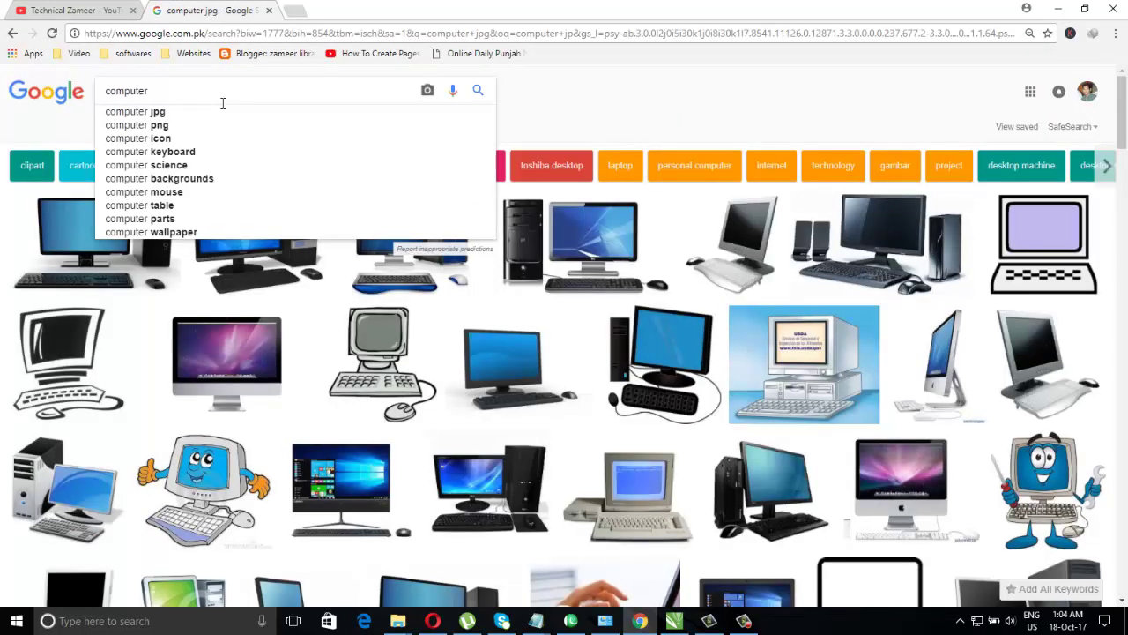
# Step: Search Google Images for "computer png" and preview the black tower with the blue-screen monitor from PNGimg
pyautogui.write('png')
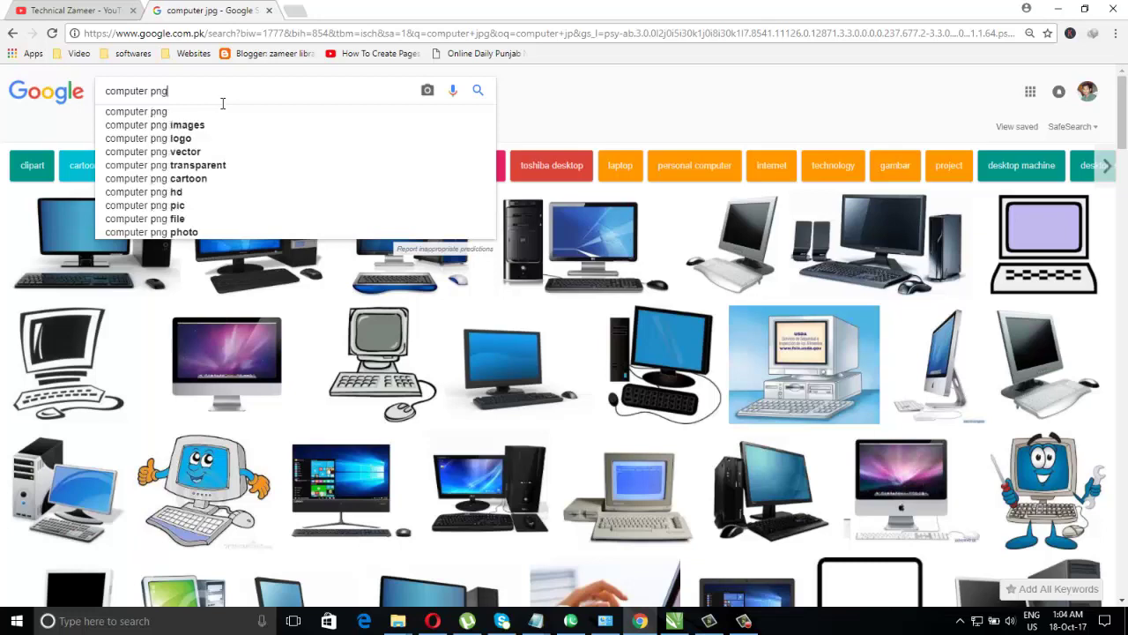
pyautogui.press('Return')
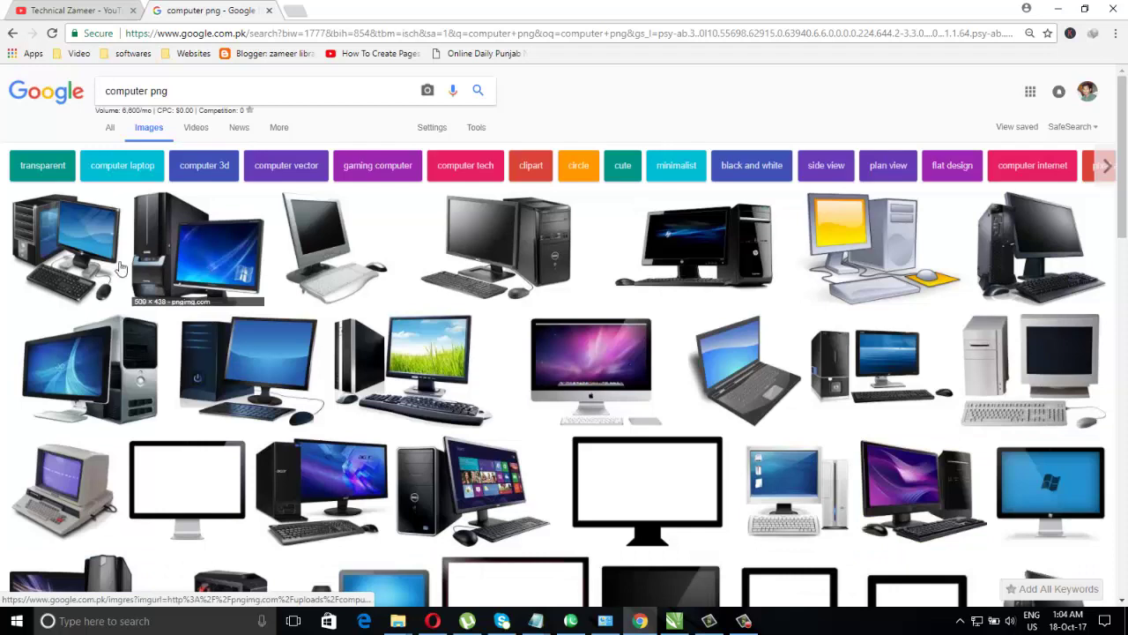
pyautogui.click(183, 272)
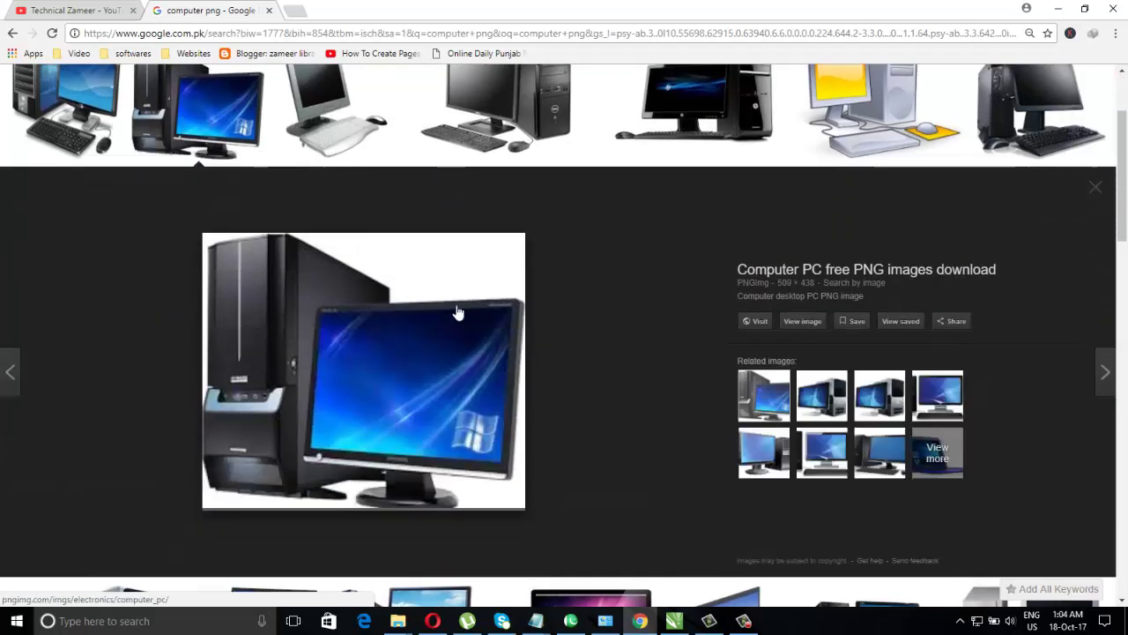
pyautogui.click(415, 279)
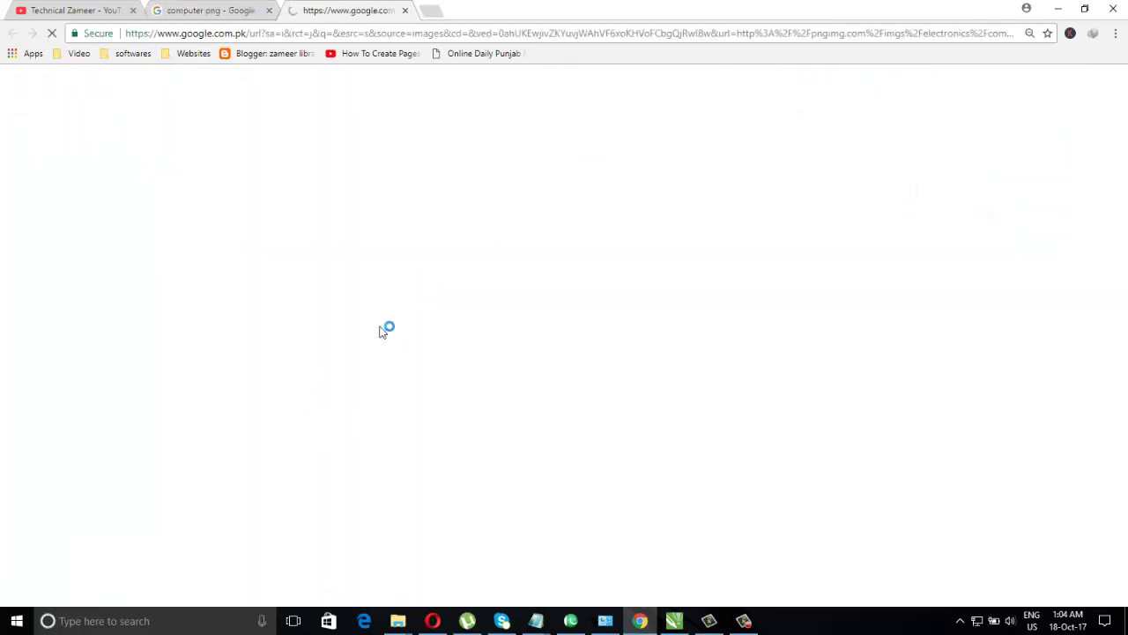
pyautogui.click(405, 11)
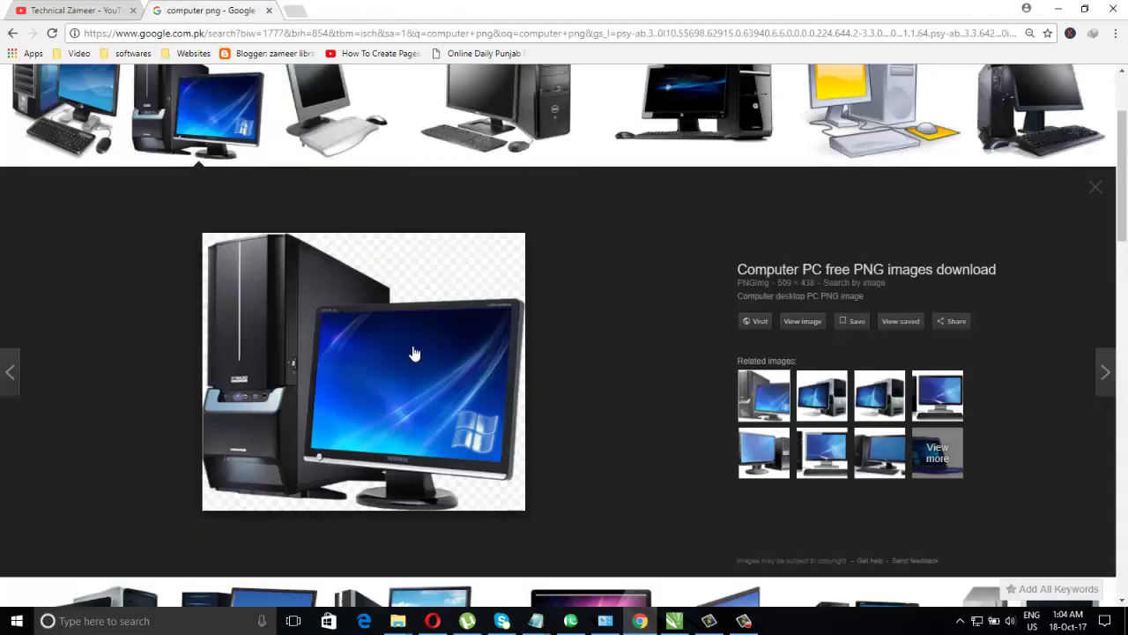
# Step: Save the previewed computer image to the Desktop as computer_pc_PNG7718.png
pyautogui.rightClick(384, 304)
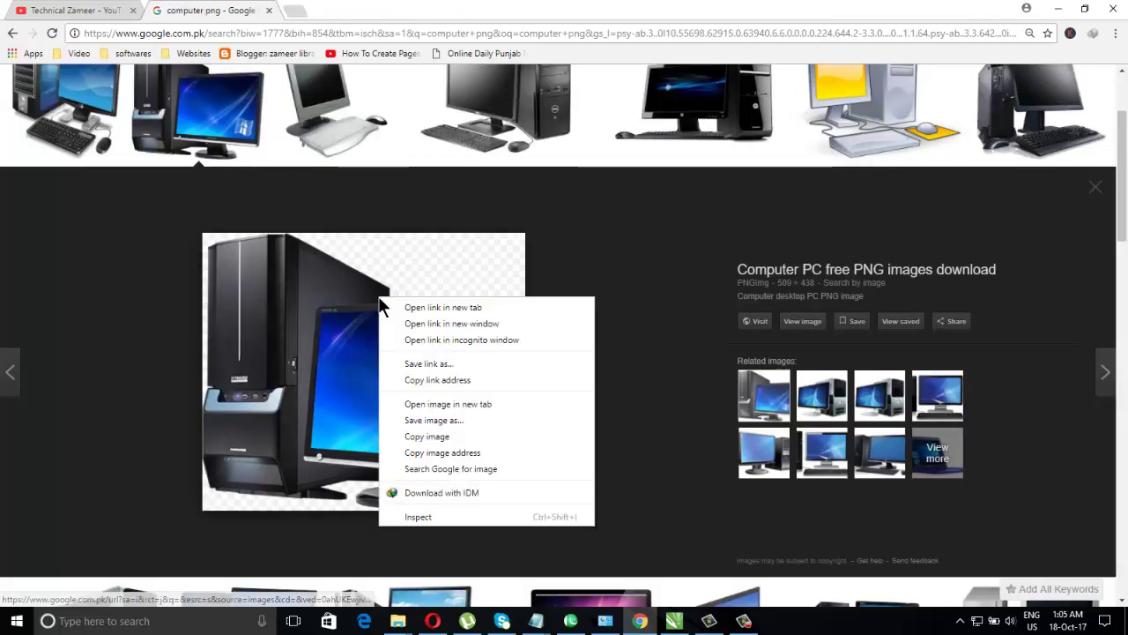
pyautogui.click(473, 421)
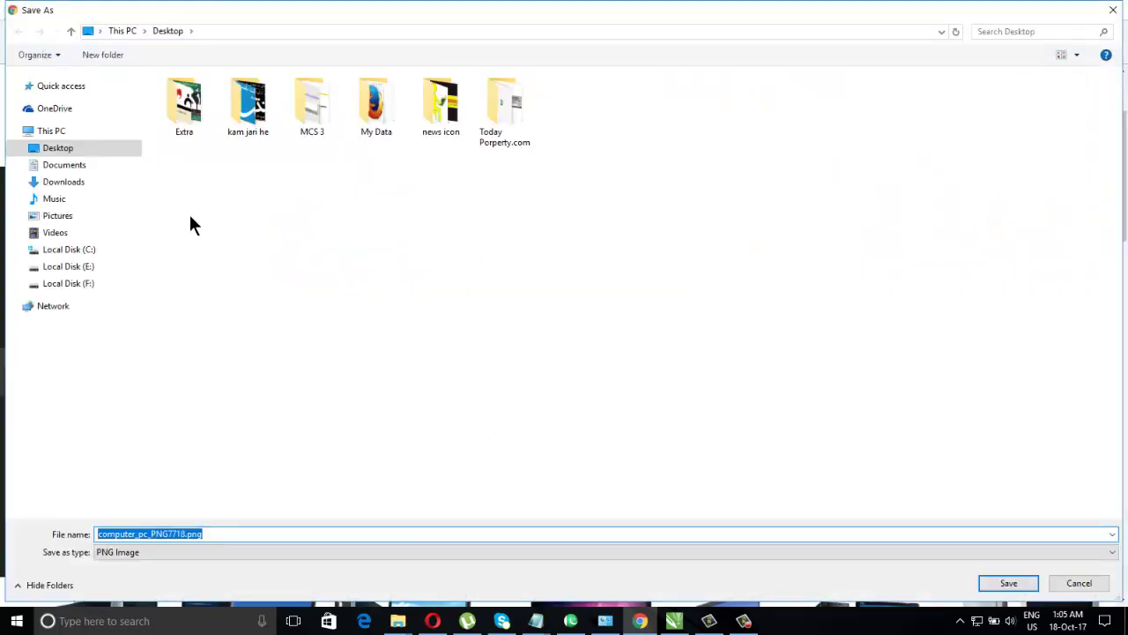
pyautogui.click(1008, 583)
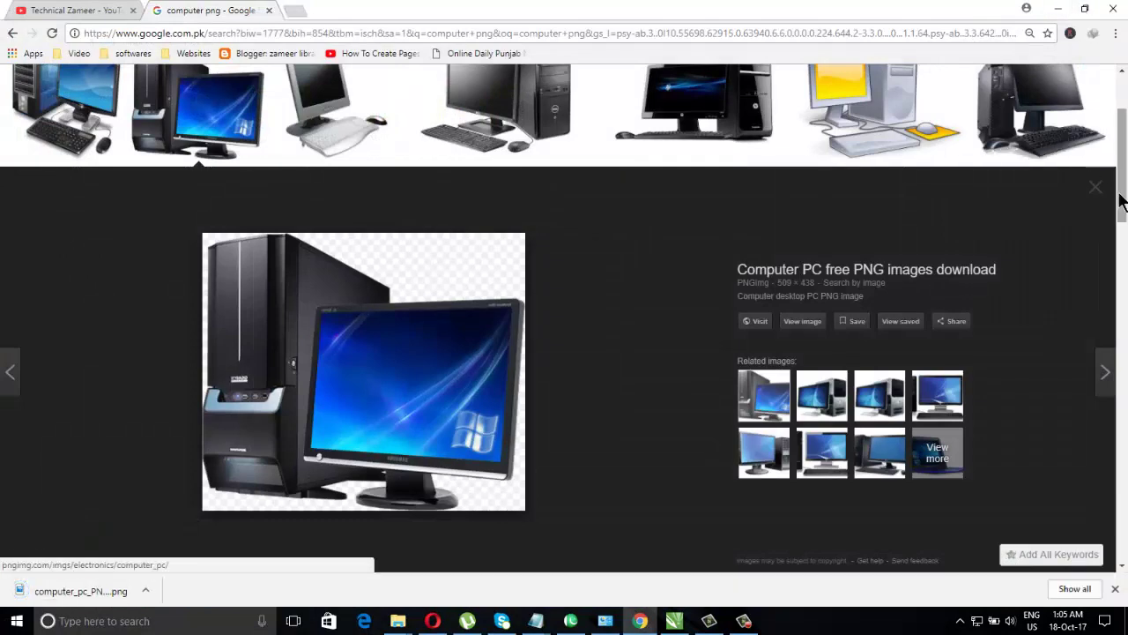
# Step: Switch back to CorelDRAW and bring the downloaded computer image in over the blue rectangle's left side
pyautogui.scroll(1, 1125, 195)
pyautogui.scroll(3, 1124, 195)
pyautogui.click(1057, 9)
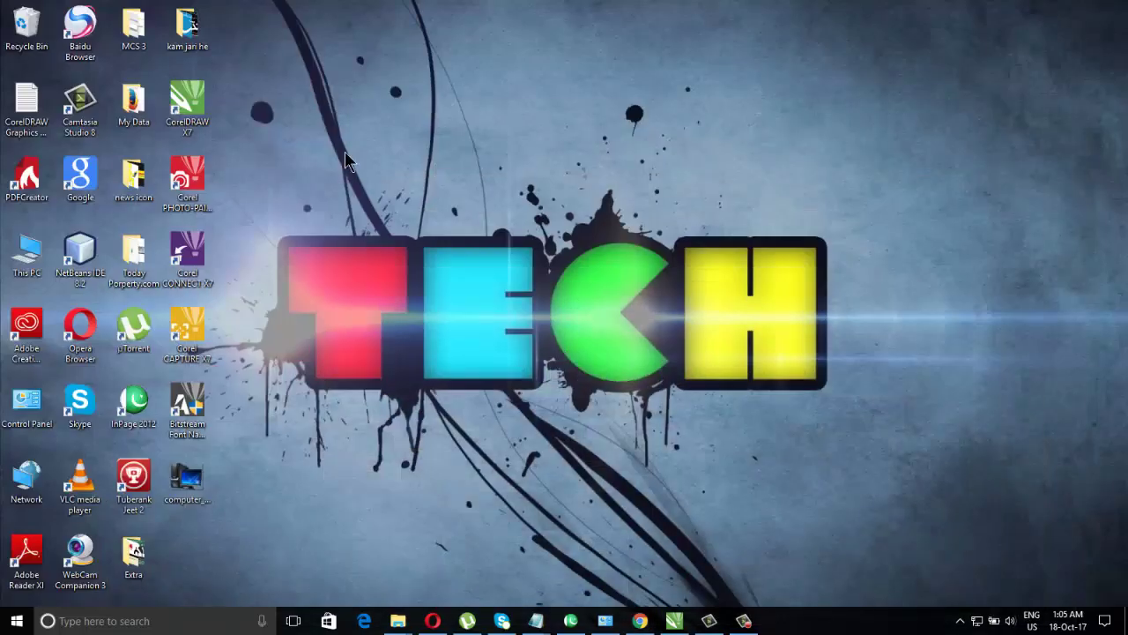
pyautogui.click(678, 623)
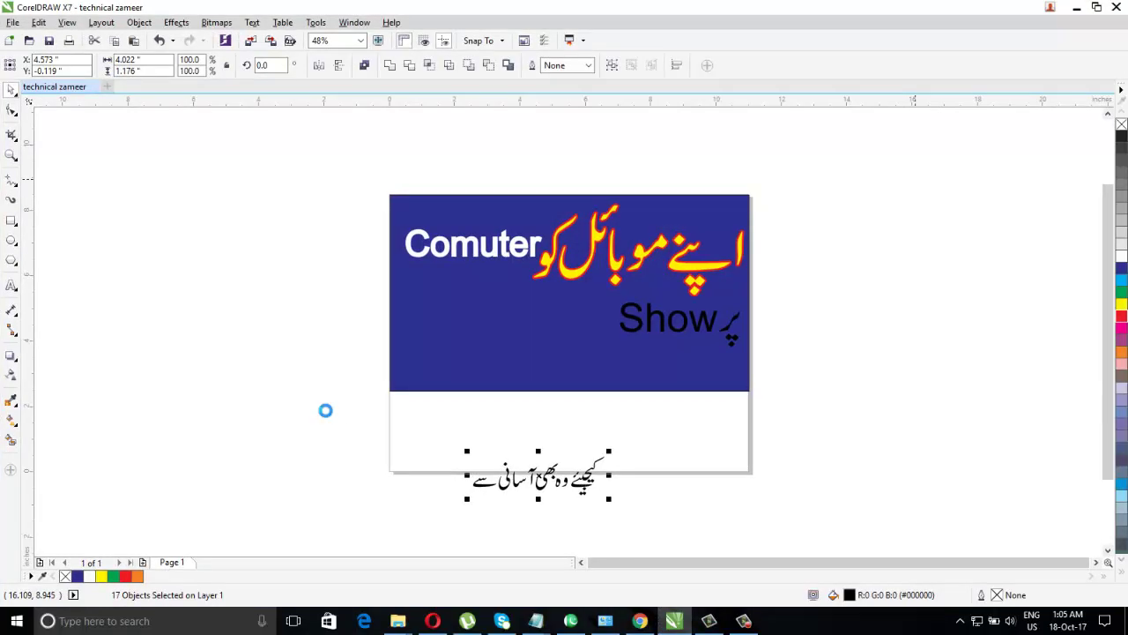
pyautogui.moveTo(324, 409); pyautogui.dragTo(431, 353)
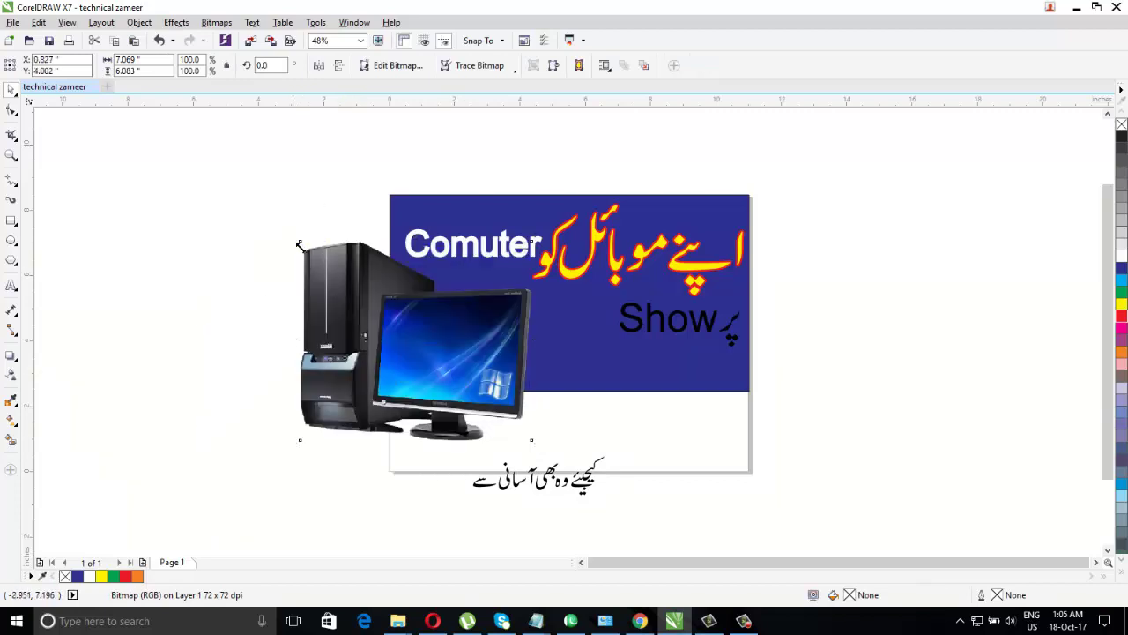
# Step: Shrink the computer image proportionally to about 5.2 inches wide and place it below "Comuter" in the blue rectangle's lower-left corner
pyautogui.moveTo(296, 236); pyautogui.dragTo(357, 290)
pyautogui.moveTo(423, 387); pyautogui.dragTo(446, 350)
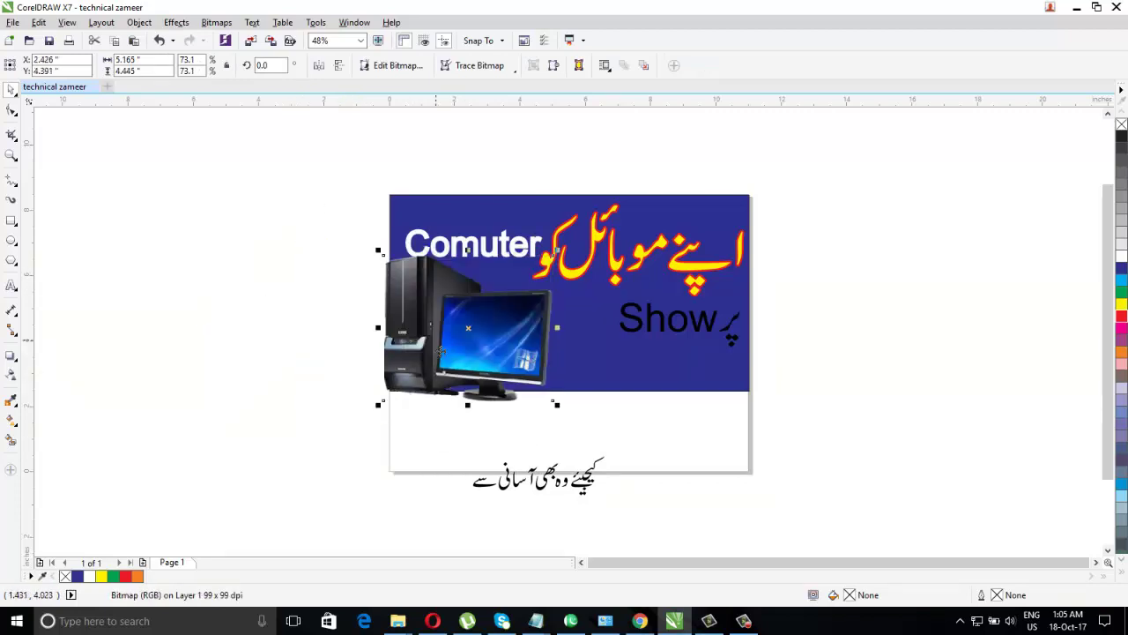
pyautogui.click(262, 308)
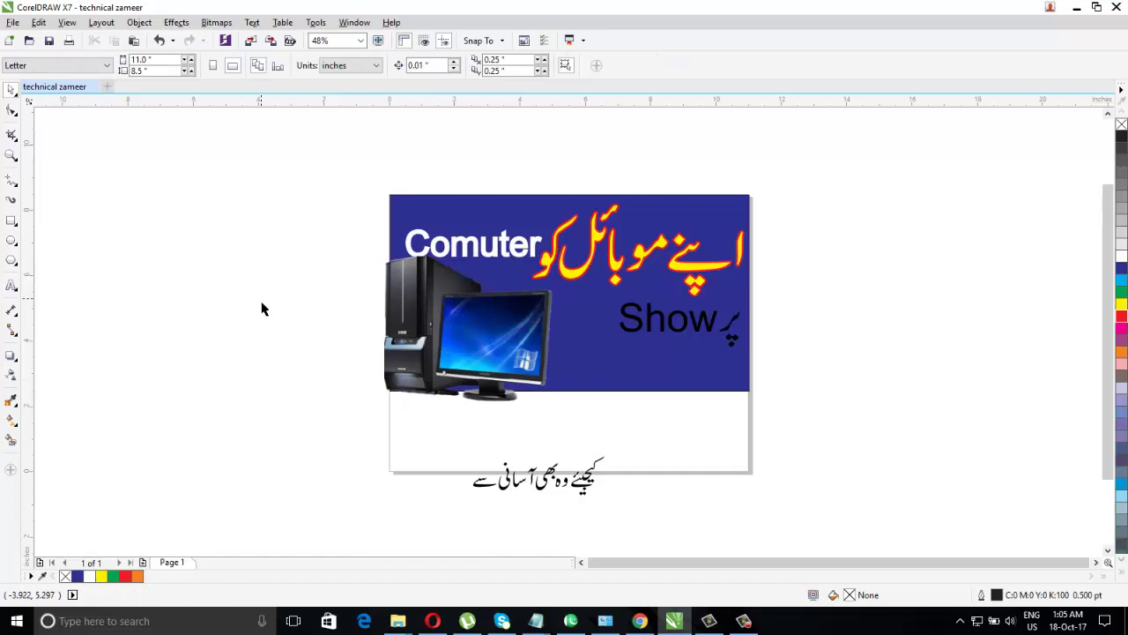
pyautogui.click(11, 23)
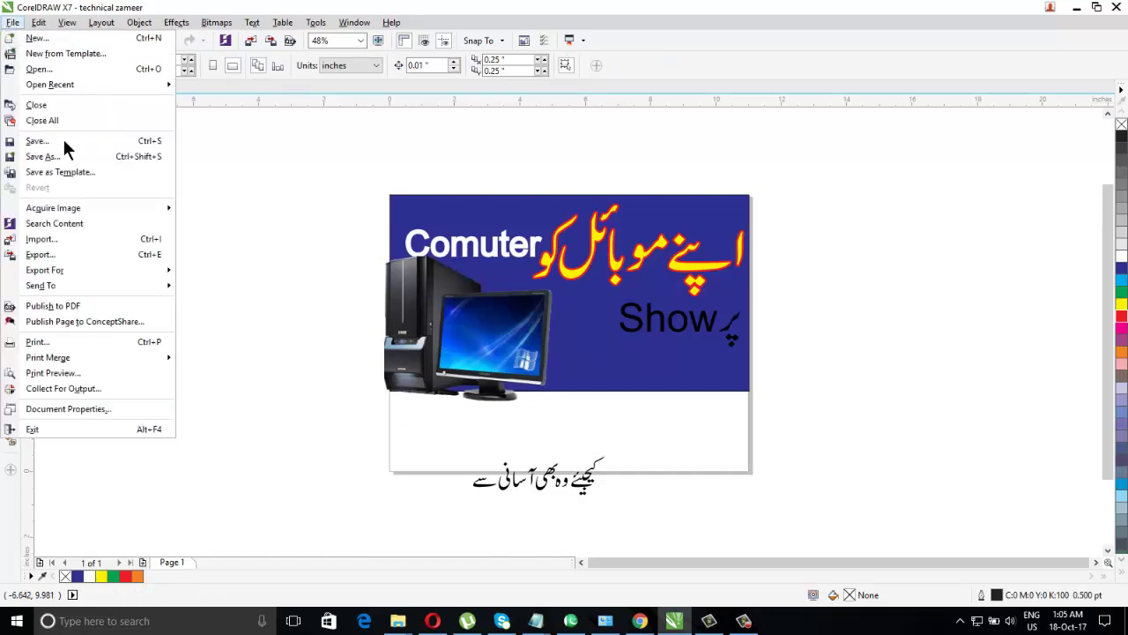
pyautogui.click(262, 266)
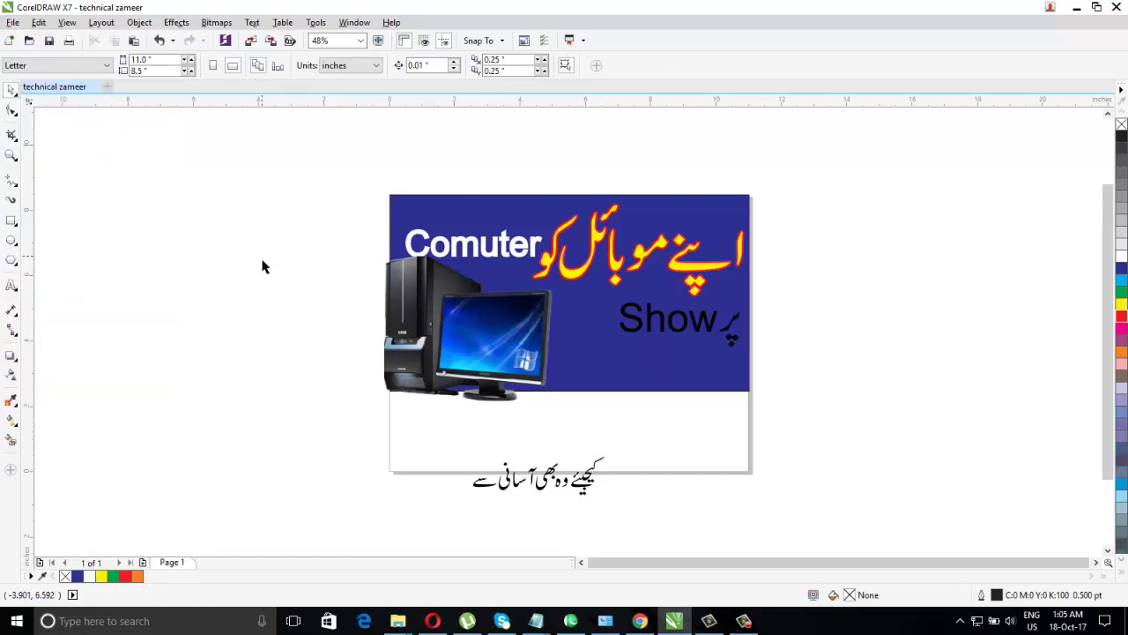
pyautogui.hotkey('ctrl', 'e')
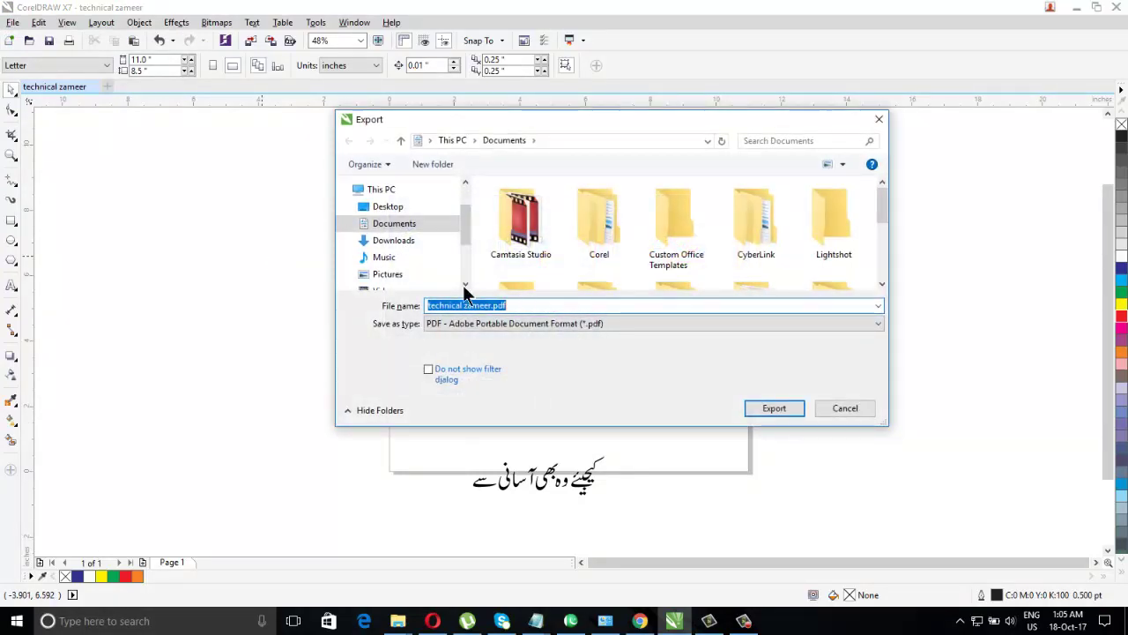
pyautogui.click(497, 307)
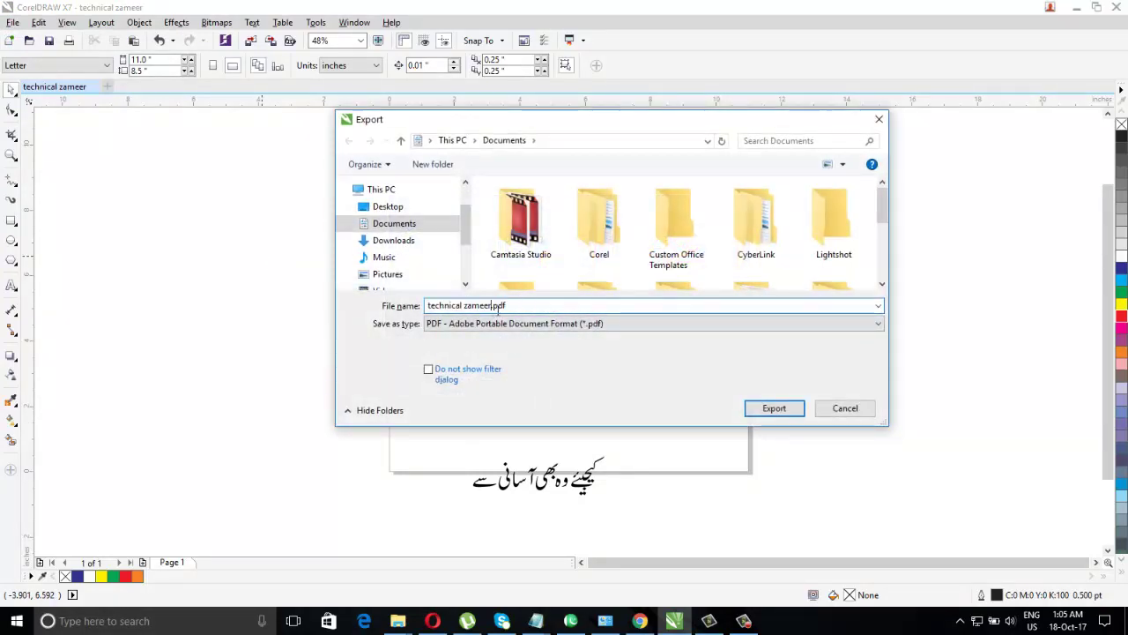
pyautogui.click(776, 408)
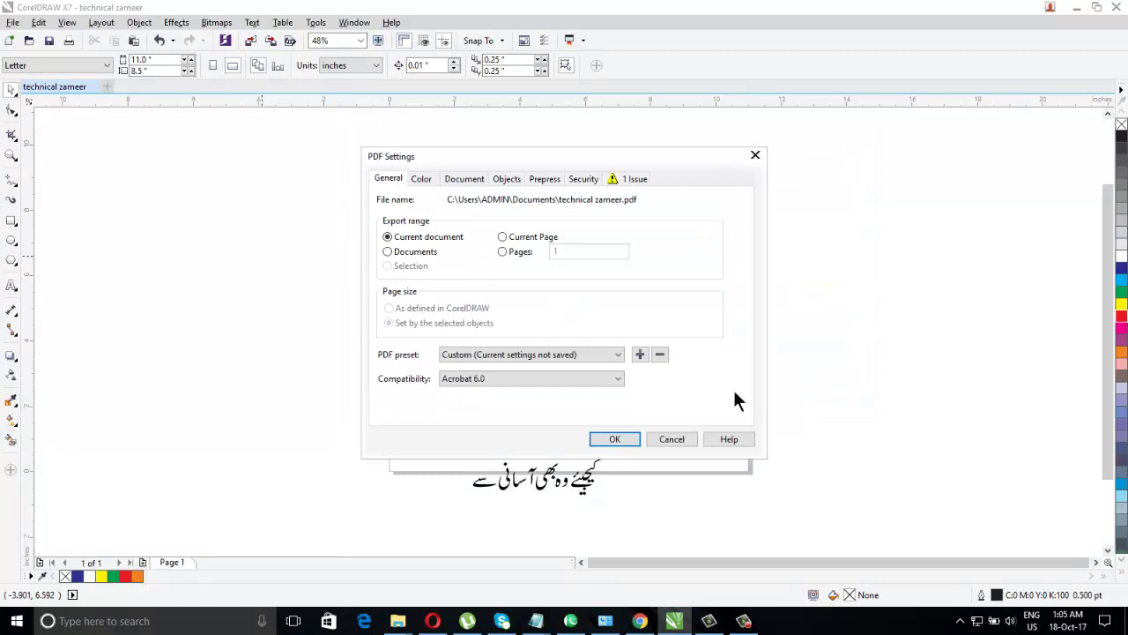
pyautogui.click(671, 439)
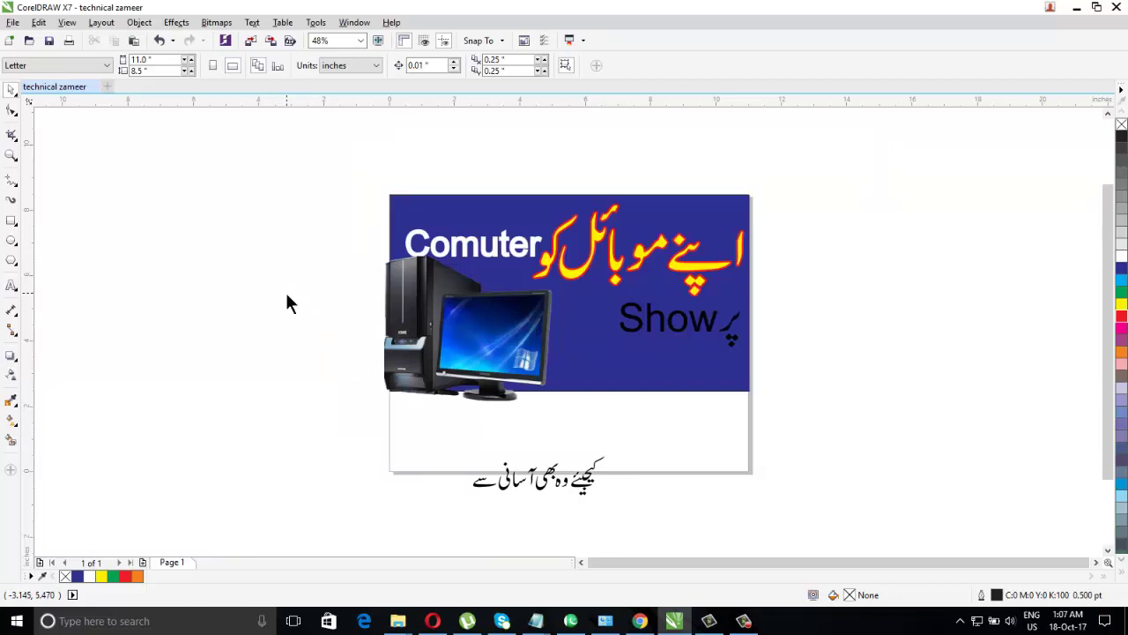
pyautogui.hotkey('ctrl', 'e')
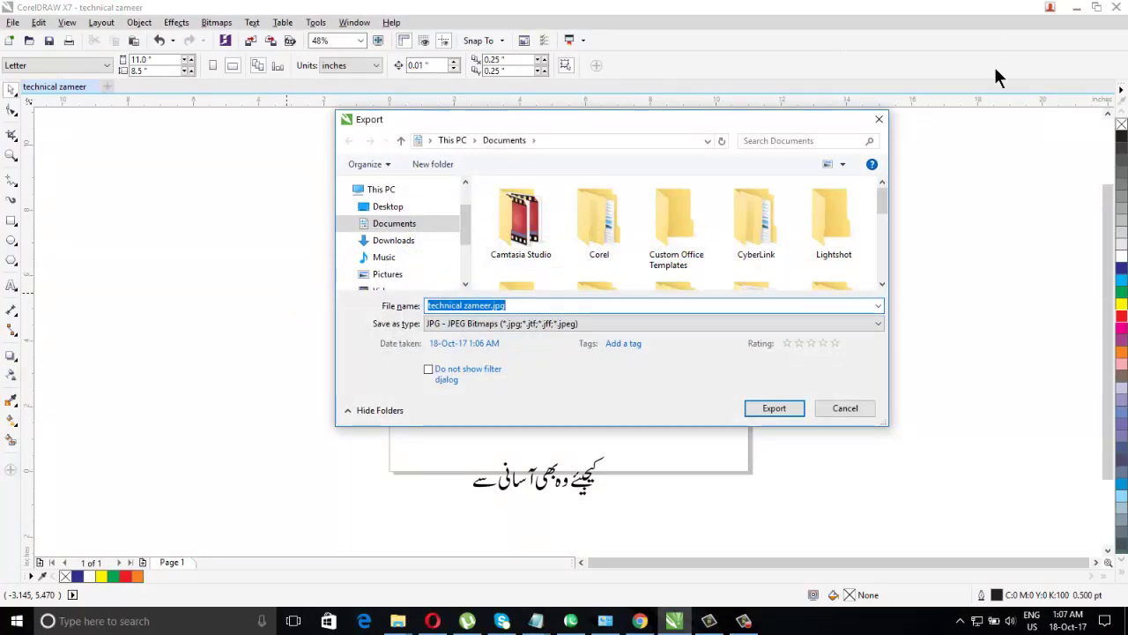
pyautogui.click(848, 409)
pyautogui.click(848, 409)
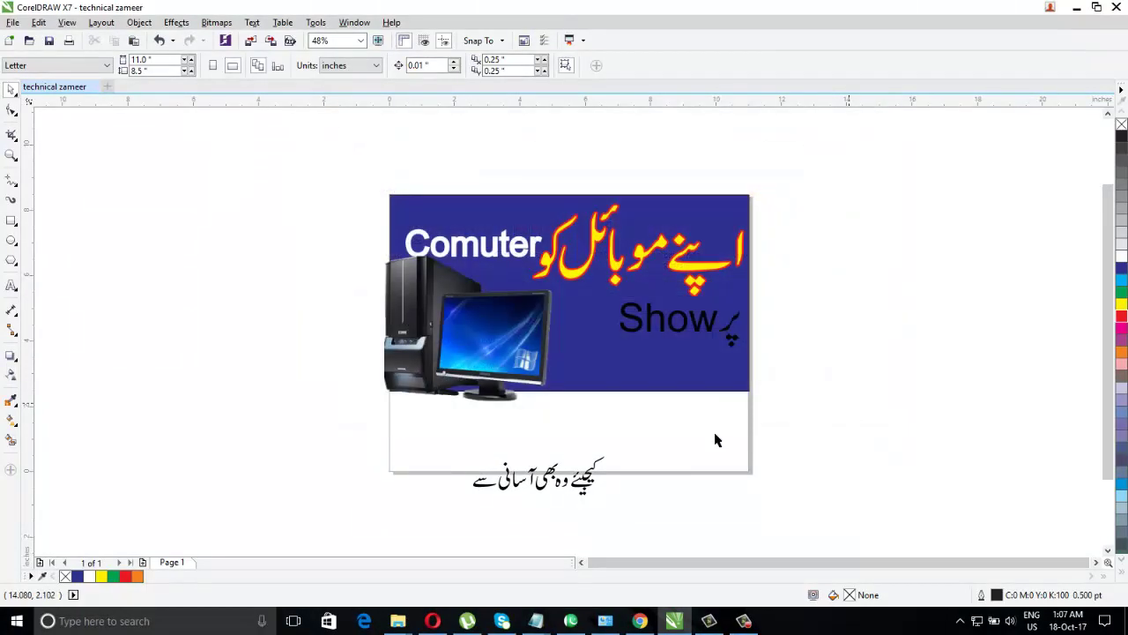
# Step: Try to export the banner to Documents as technical zameer.jpg in JPG format, declining to replace the existing file
pyautogui.click(13, 24)
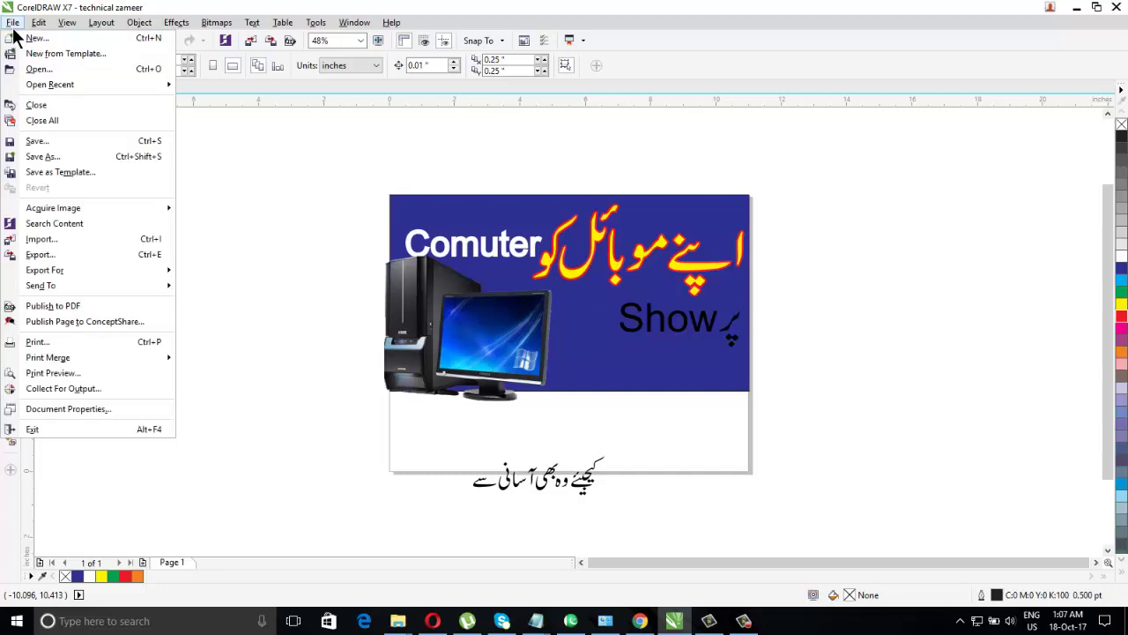
pyautogui.click(129, 252)
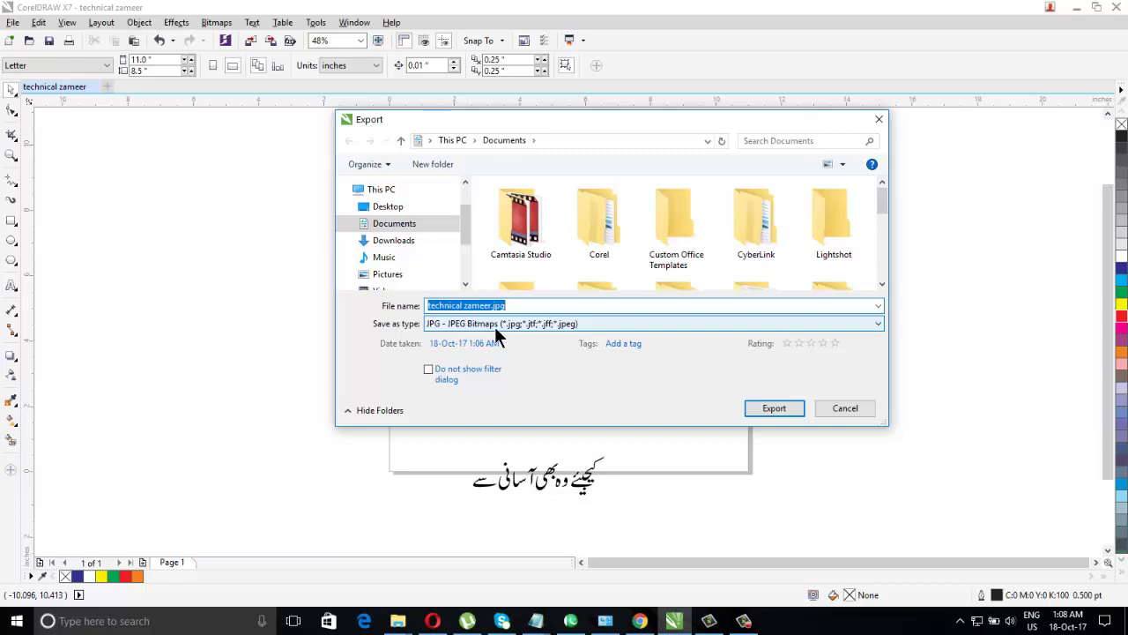
pyautogui.click(863, 323)
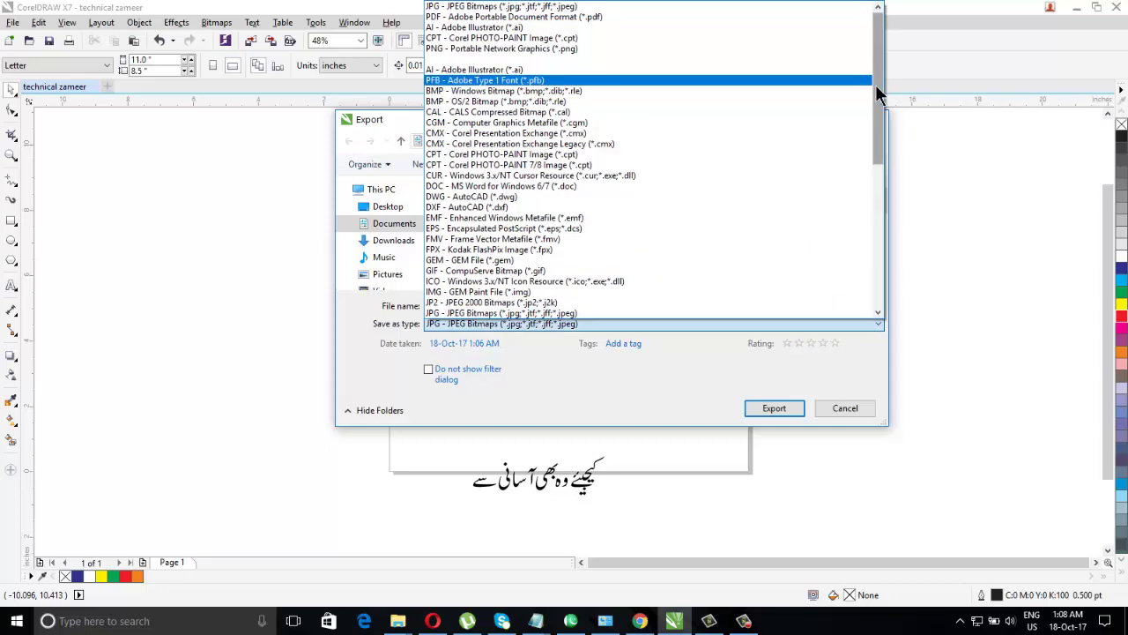
pyautogui.scroll(-1, 875, 85)
pyautogui.scroll(1, 875, 85)
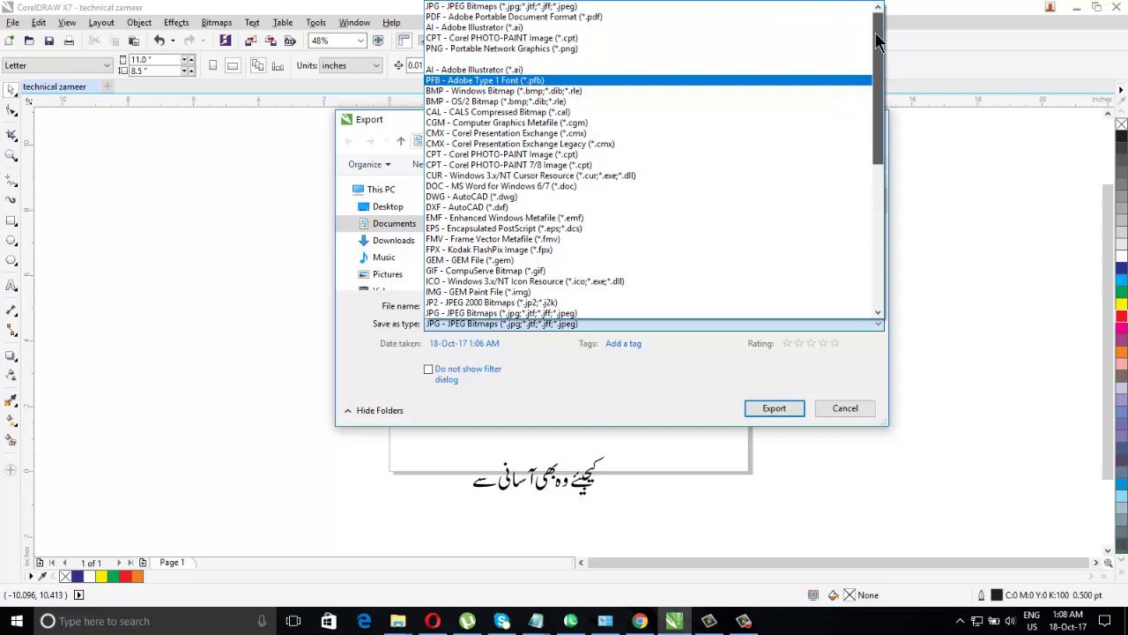
pyautogui.click(644, 8)
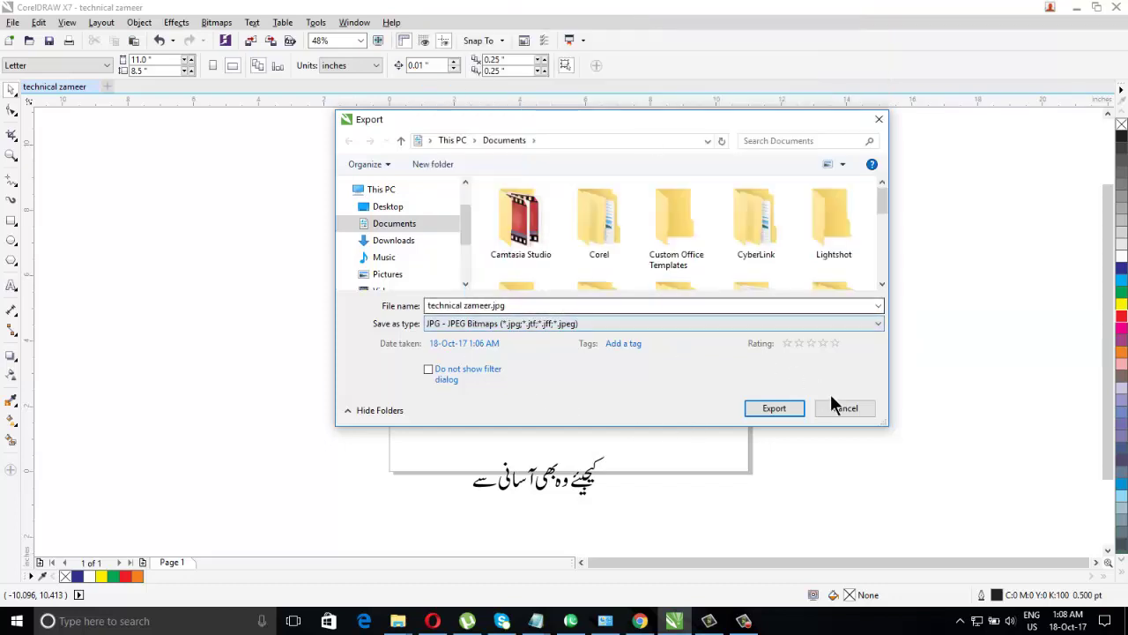
pyautogui.click(770, 409)
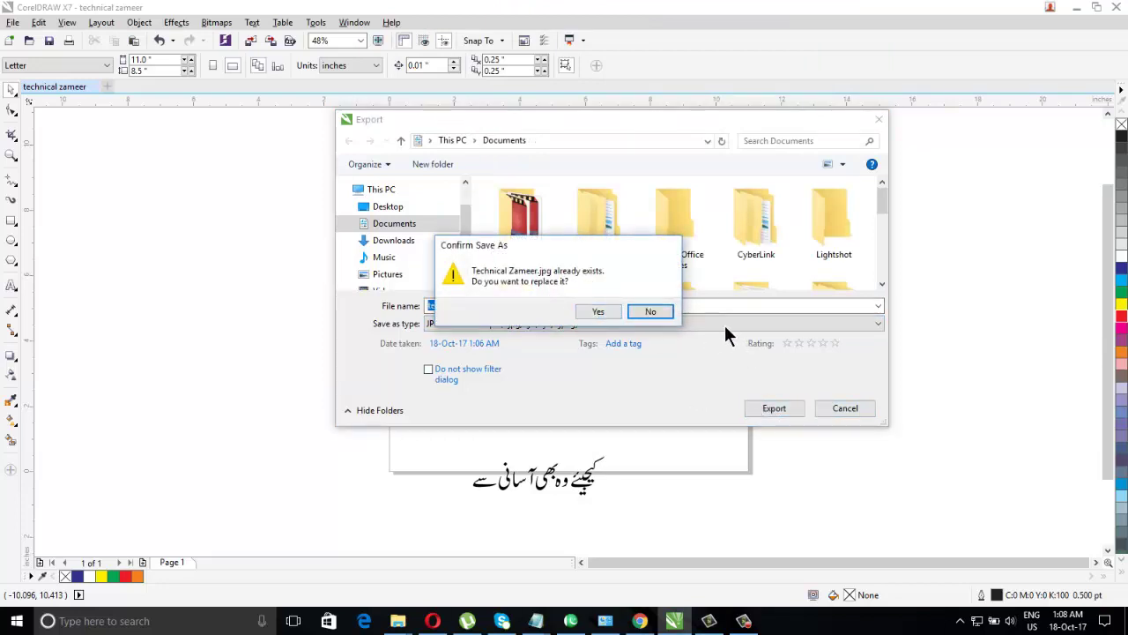
pyautogui.click(653, 312)
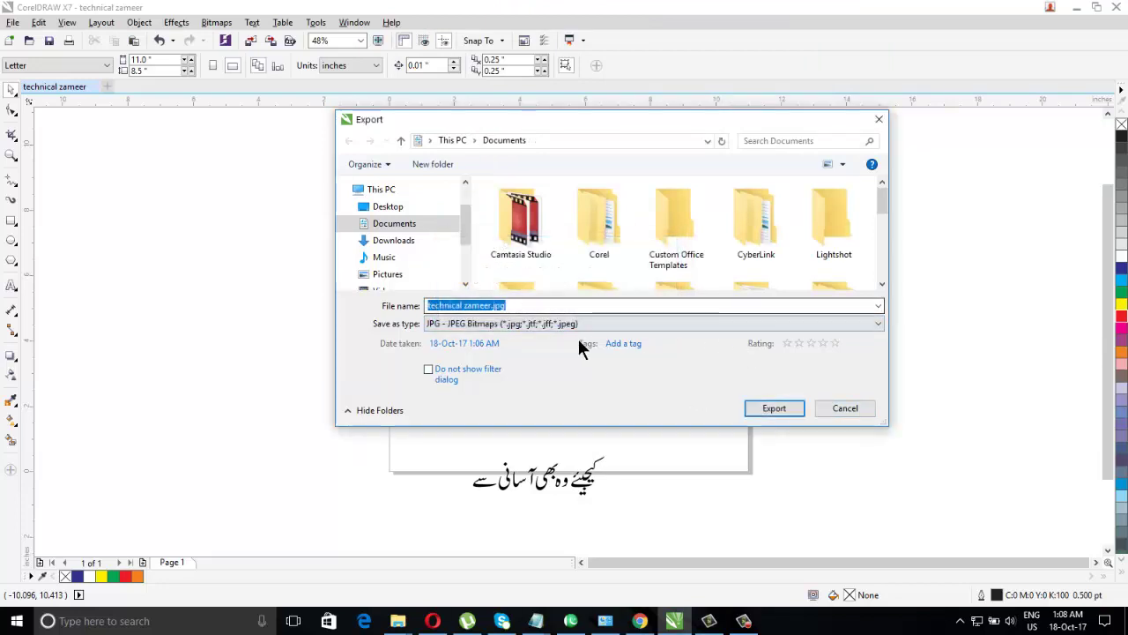
# Step: Name the export technical za22meer.jpg, try RGB Color (24-bit) in the JPEG settings, and cancel the export
pyautogui.click(481, 305)
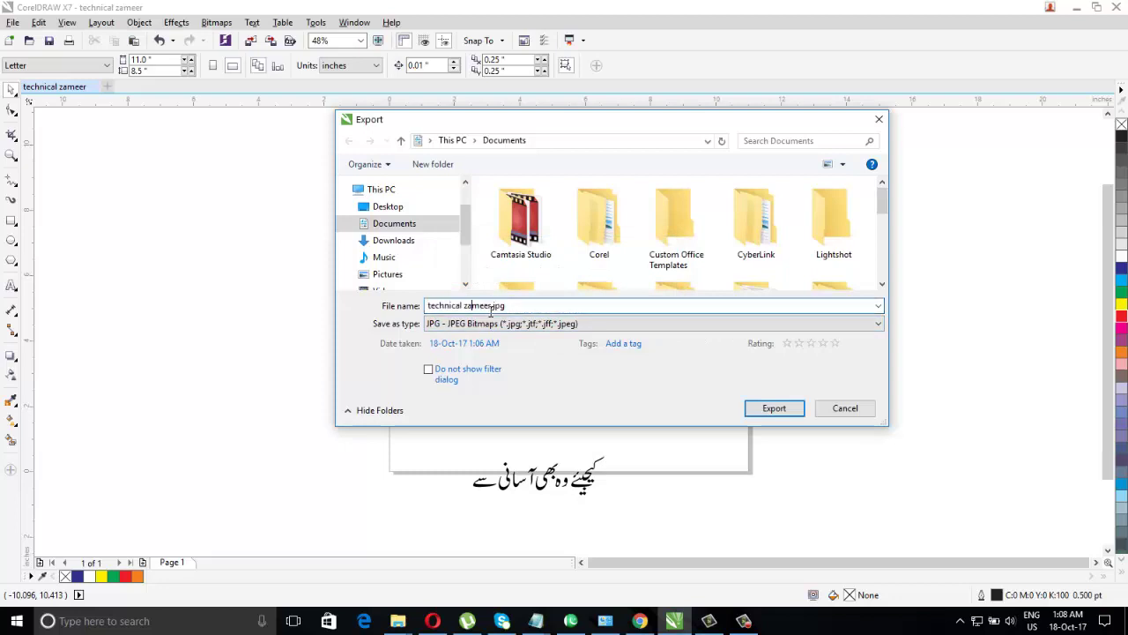
pyautogui.write('22')
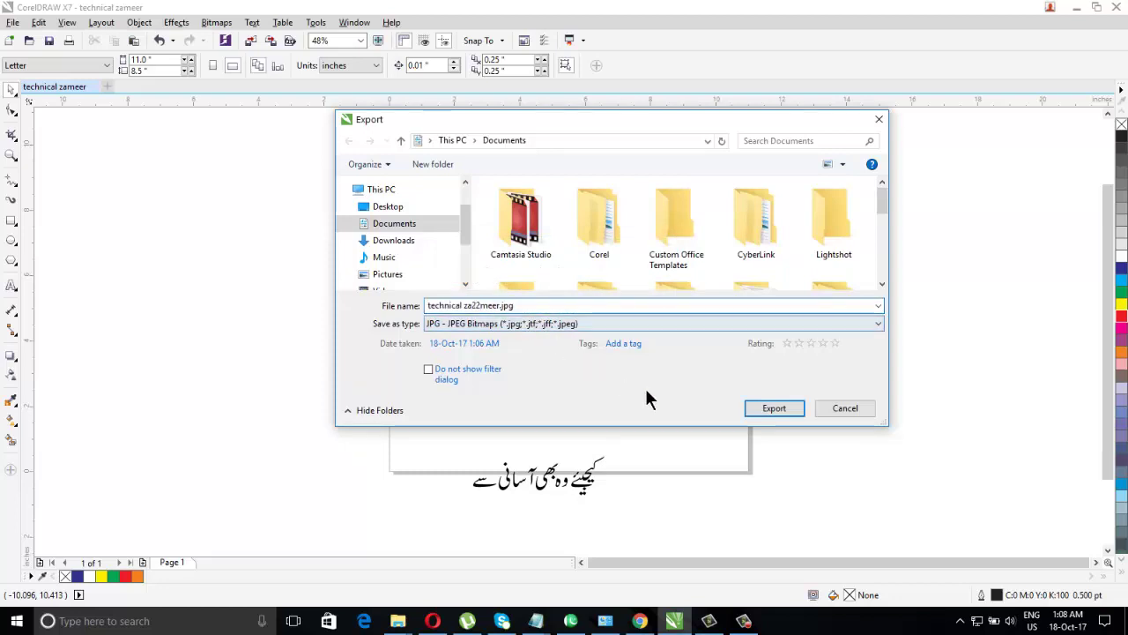
pyautogui.click(776, 410)
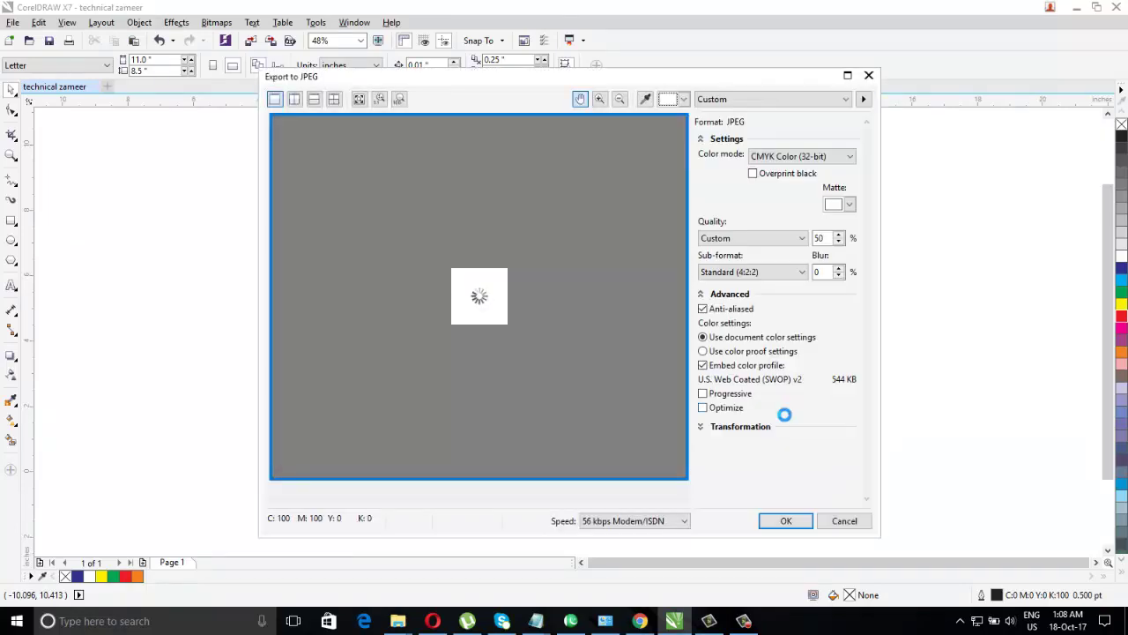
pyautogui.click(844, 164)
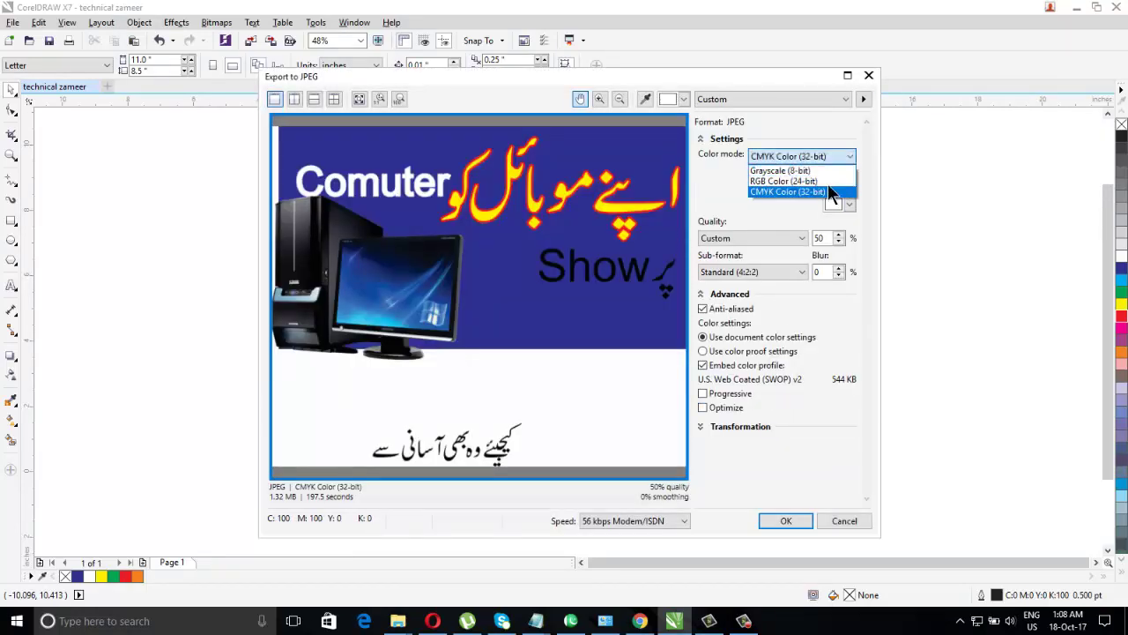
pyautogui.click(827, 182)
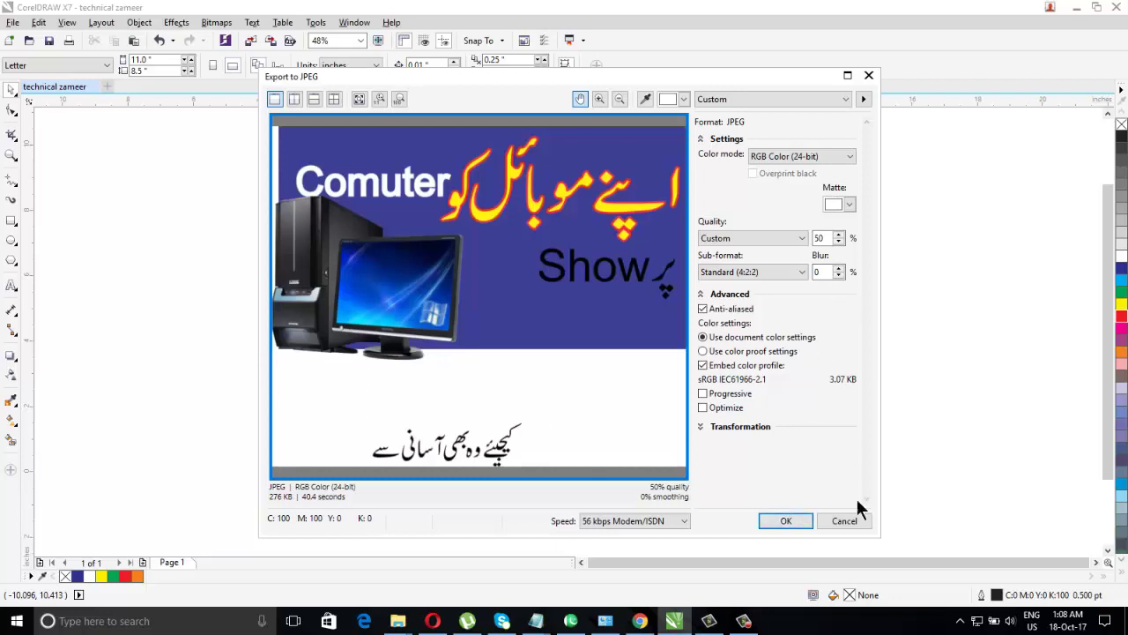
pyautogui.click(842, 521)
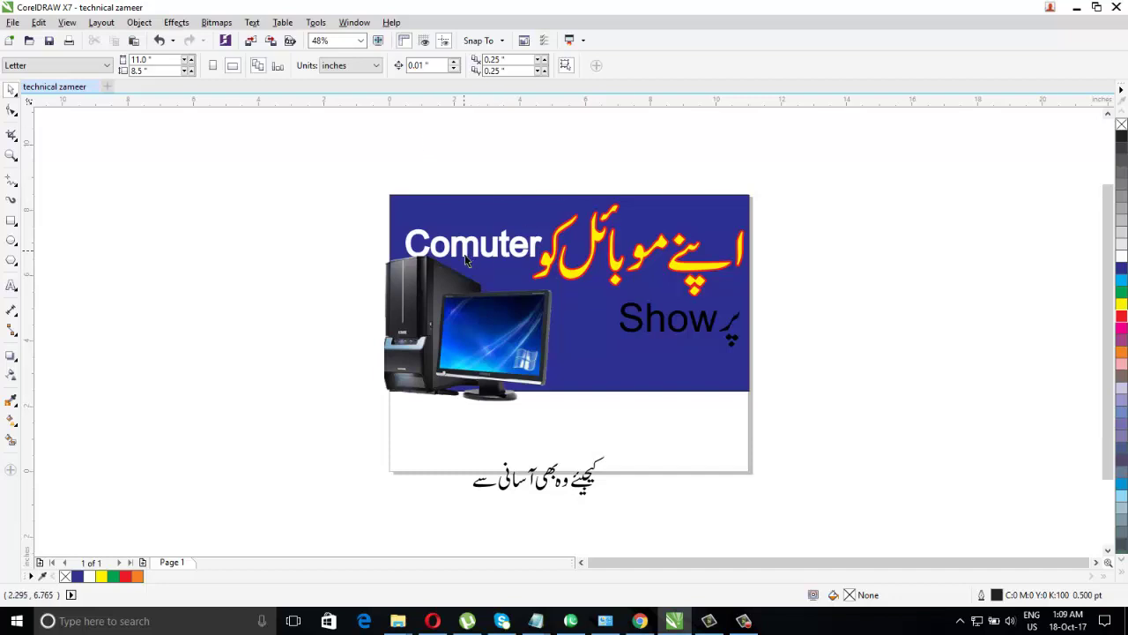
# Step: Move the Urdu line from the page's lower edge to just below "Show" and shift the computer image up inside the blue rectangle
pyautogui.moveTo(626, 441); pyautogui.dragTo(428, 503)
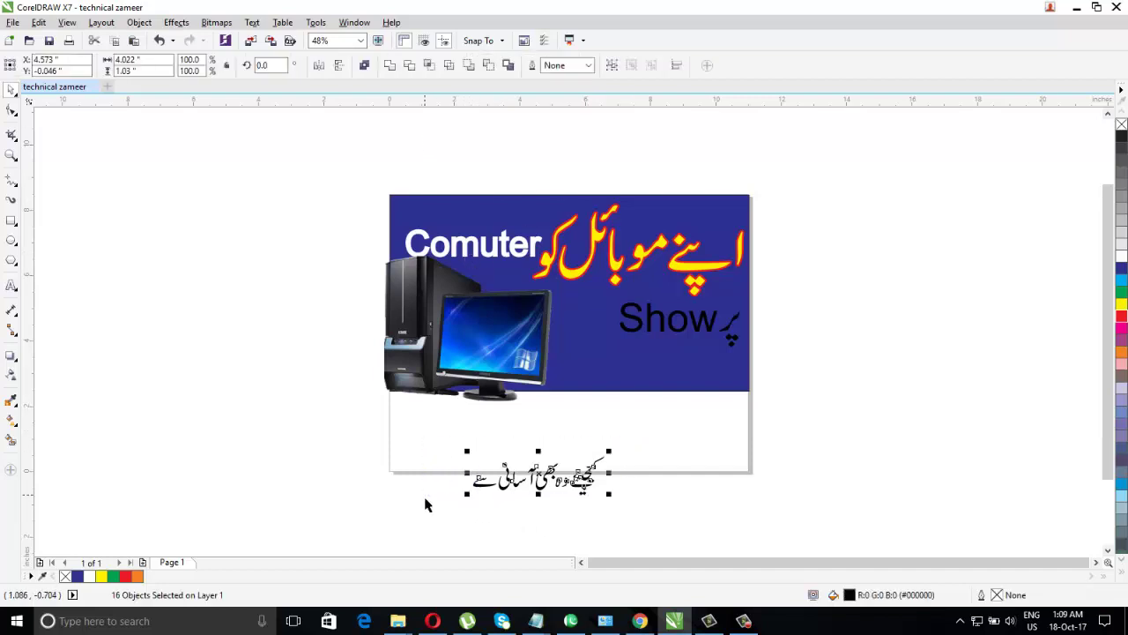
pyautogui.moveTo(535, 496); pyautogui.dragTo(617, 377)
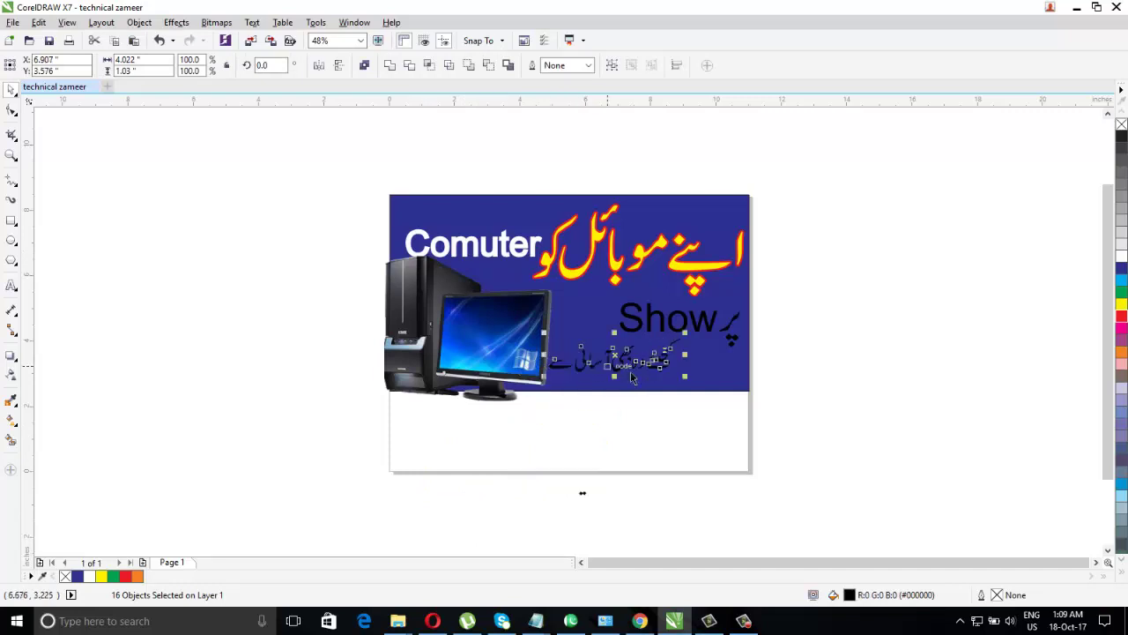
pyautogui.click(472, 361)
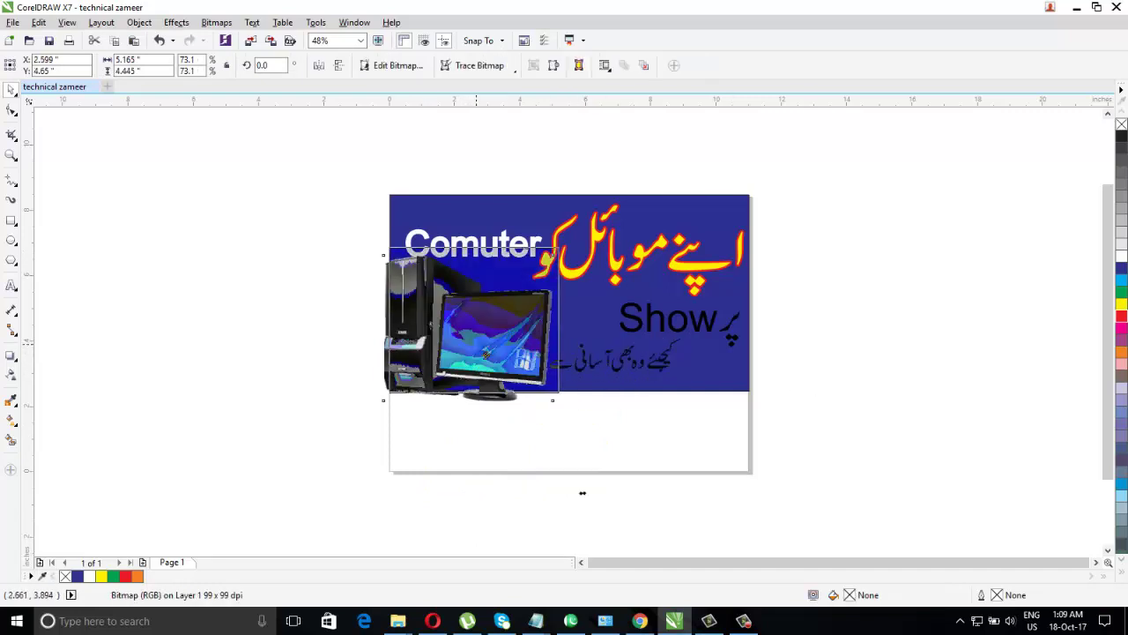
pyautogui.moveTo(472, 362); pyautogui.dragTo(487, 352)
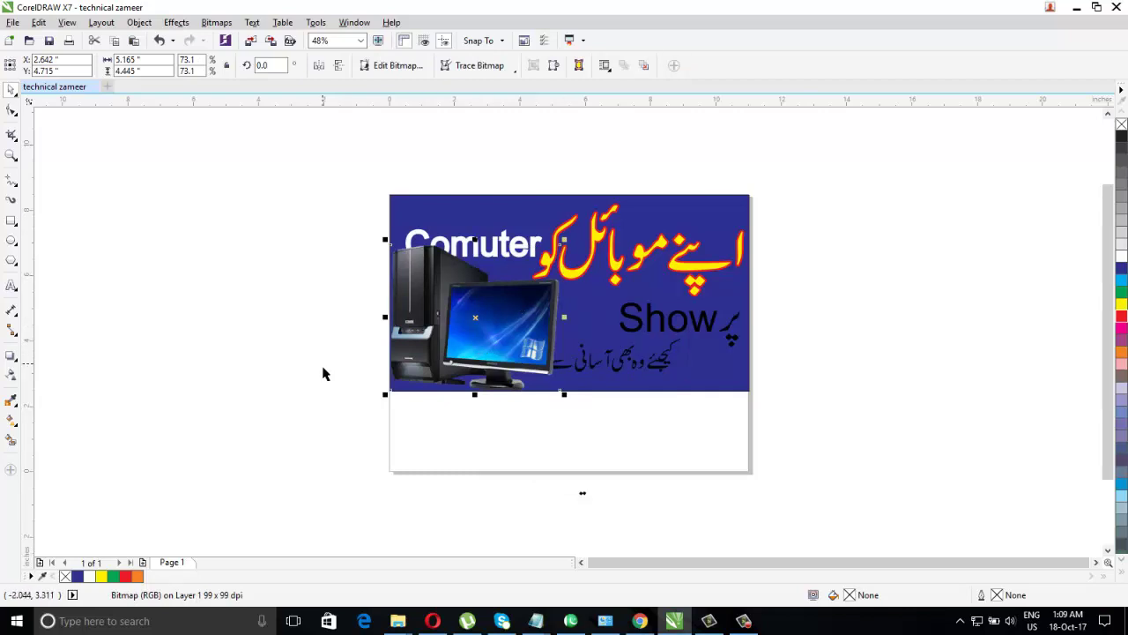
pyautogui.click(226, 369)
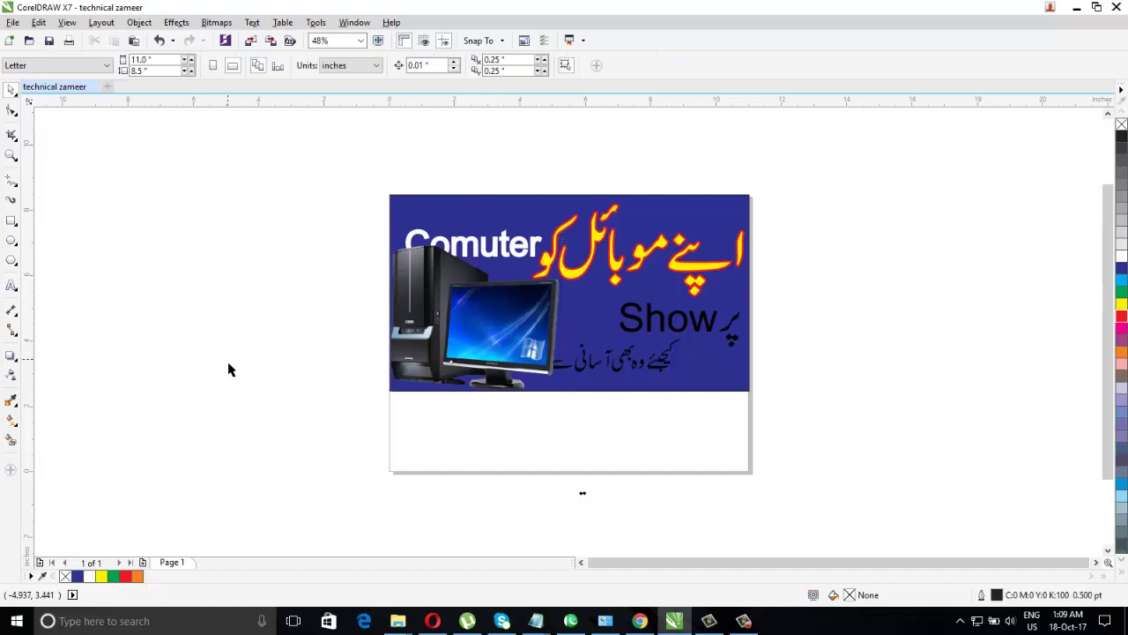
# Step: Start a JPG export of the banner and choose the Desktop as the destination folder
pyautogui.hotkey('ctrl', 'e')
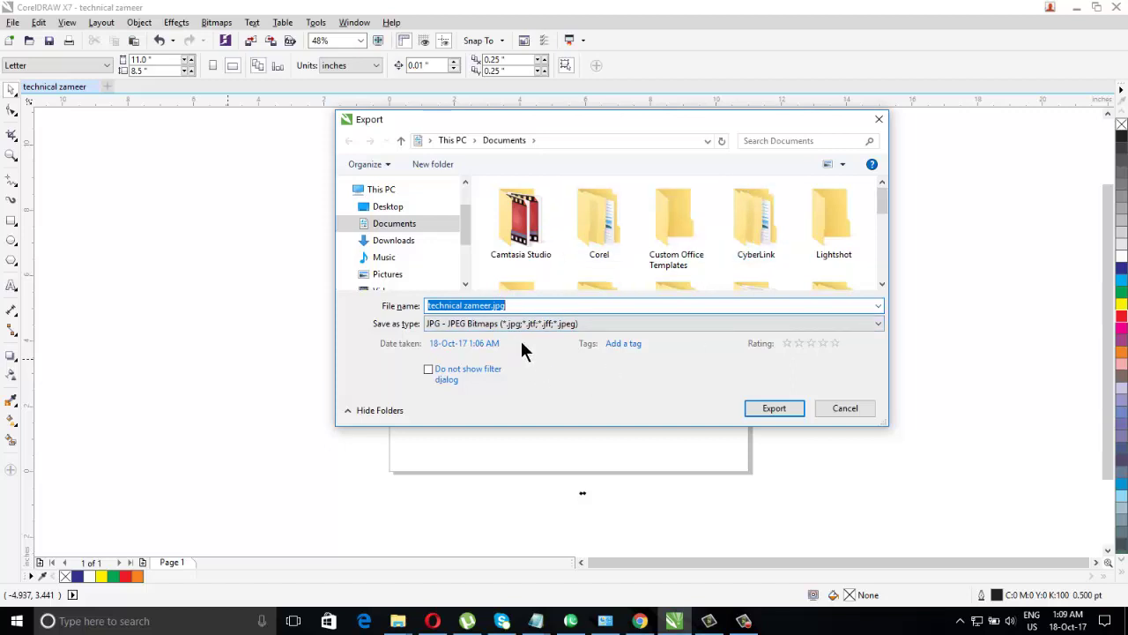
pyautogui.click(833, 410)
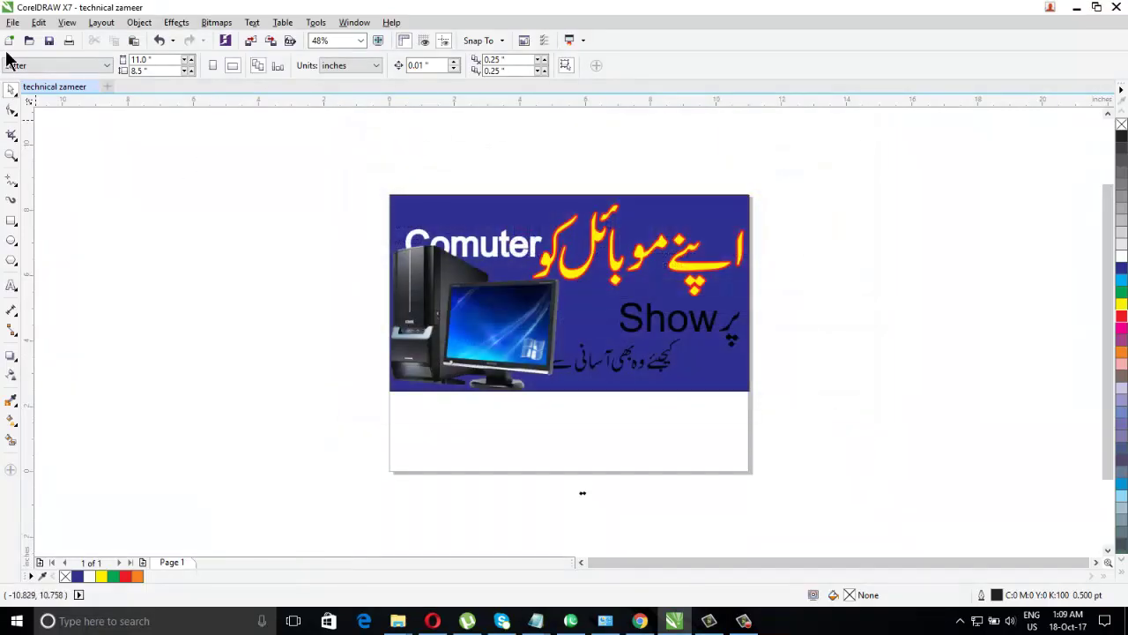
pyautogui.click(13, 23)
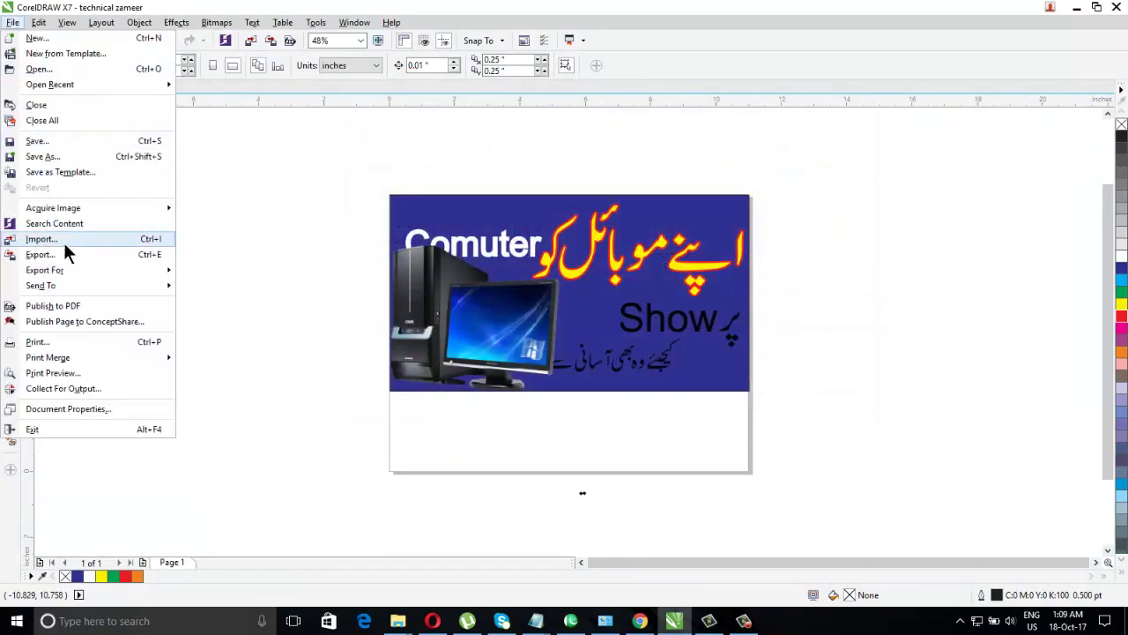
pyautogui.click(145, 257)
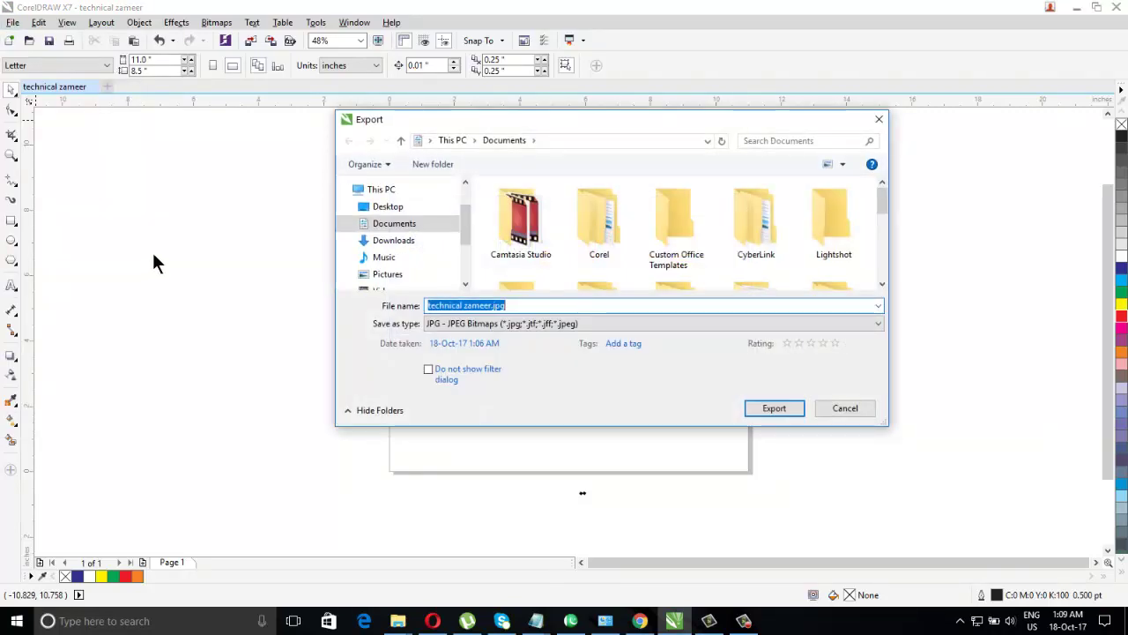
pyautogui.click(414, 207)
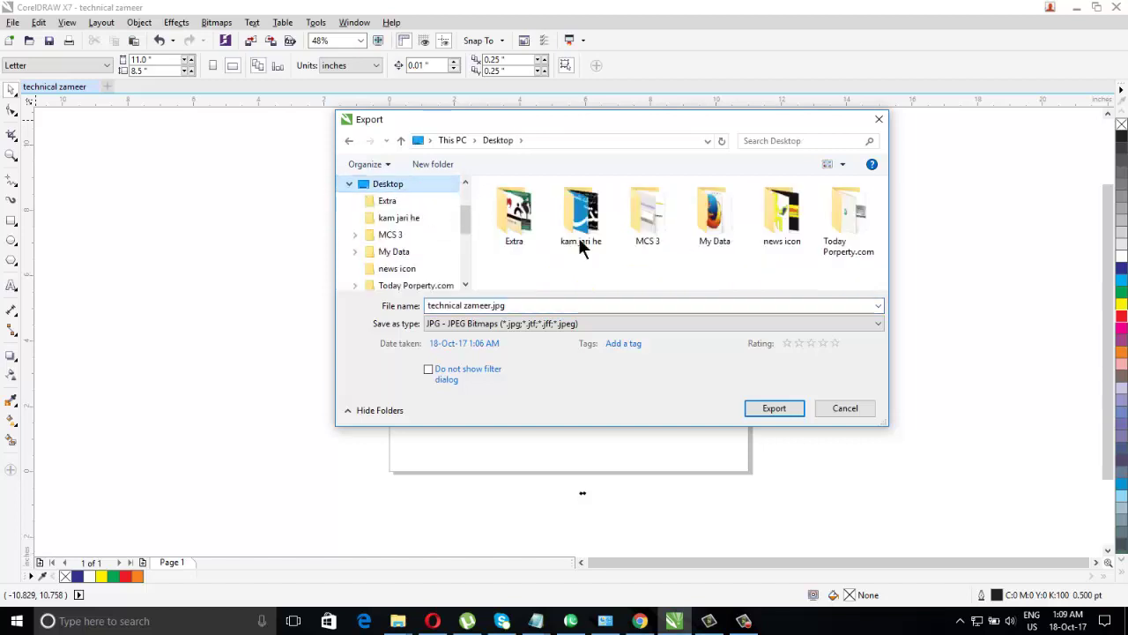
# Step: Name the export file technical zamir.jpg and continue to the JPEG export settings
pyautogui.click(495, 305)
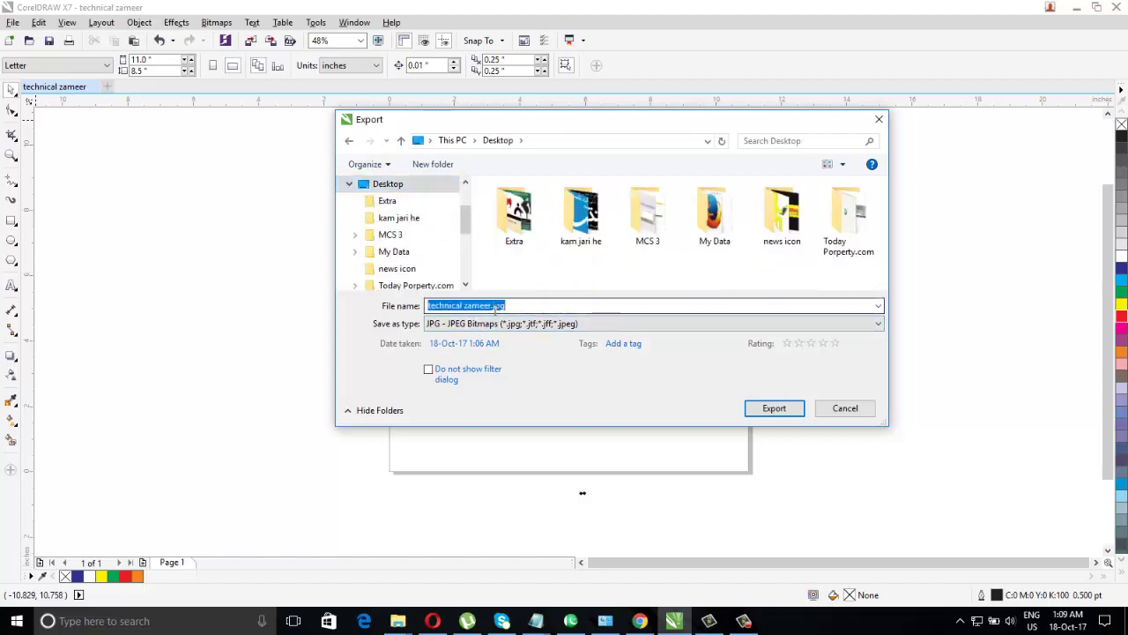
pyautogui.click(495, 306)
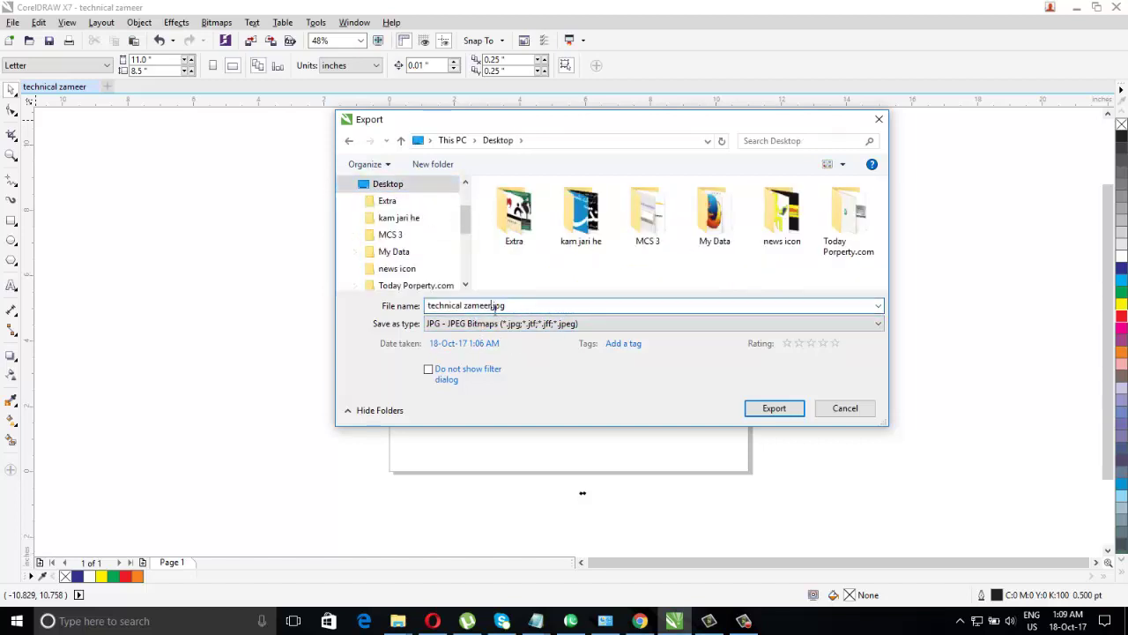
pyautogui.press('BackSpace')
pyautogui.press('BackSpace')
pyautogui.press('BackSpace')
pyautogui.press('BackSpace')
pyautogui.write('zamir')
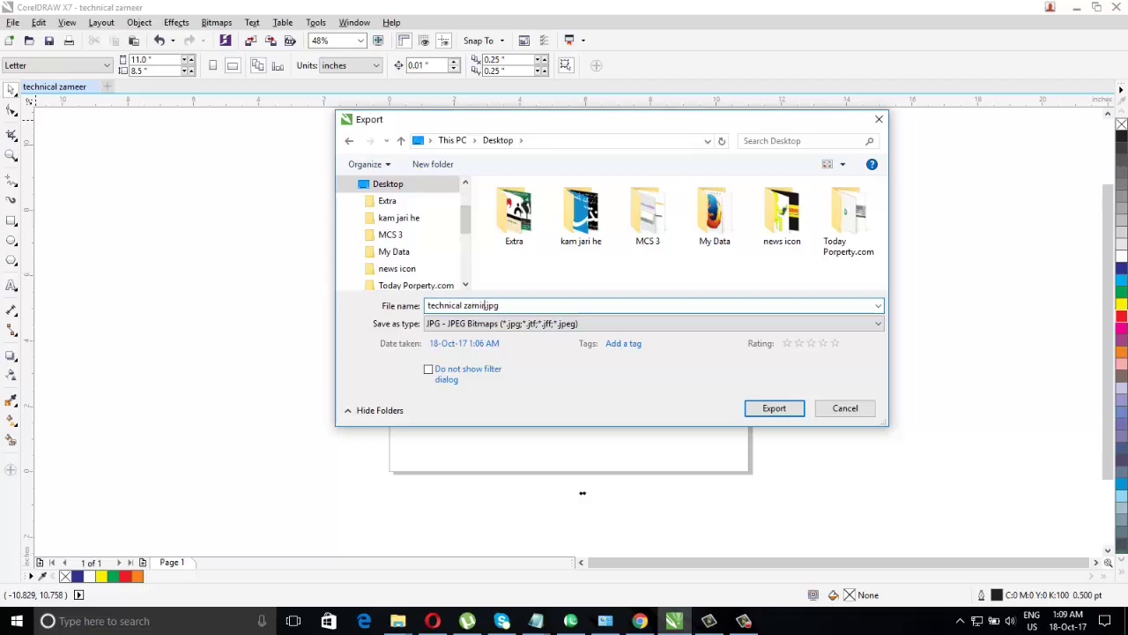
pyautogui.click(766, 410)
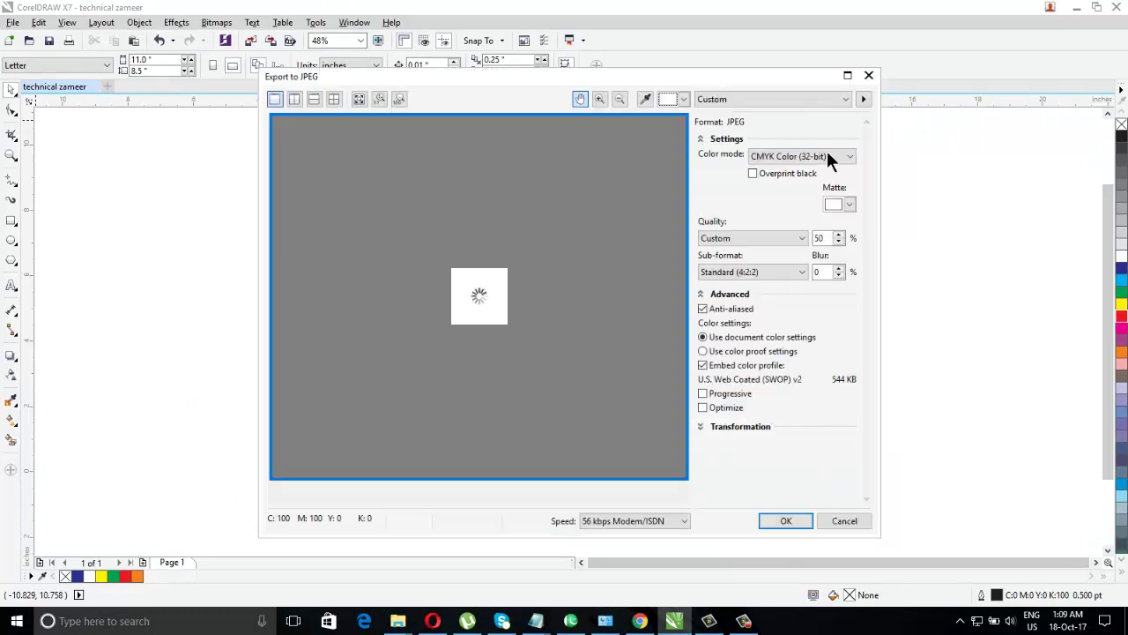
# Step: Set the JPEG color mode to RGB Color (24-bit) and complete the banner export
pyautogui.click(839, 161)
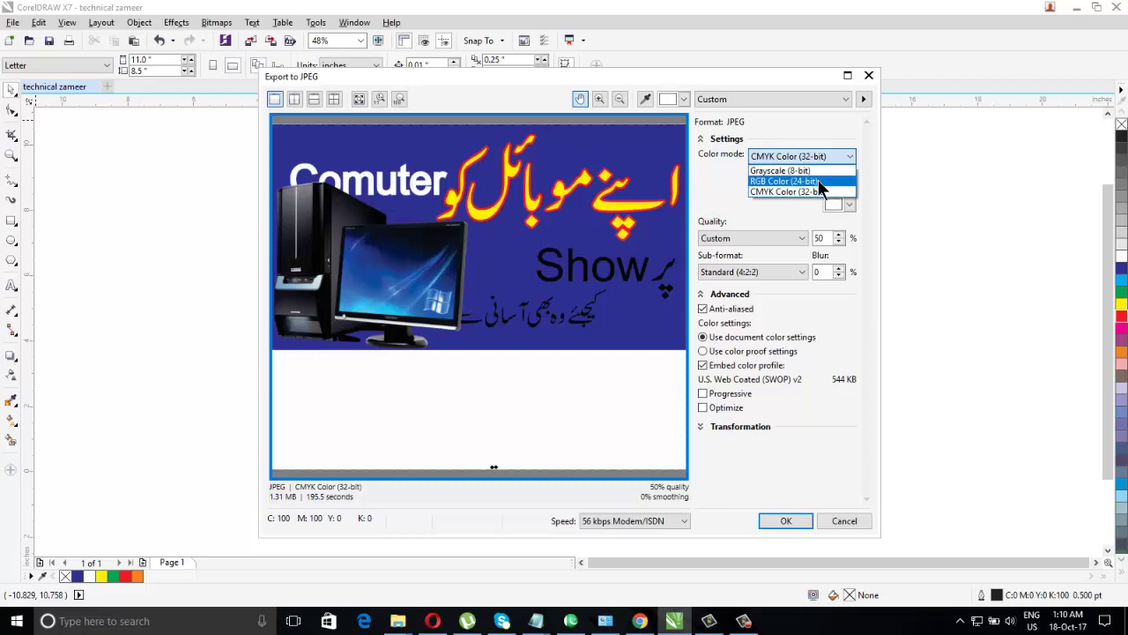
pyautogui.click(819, 181)
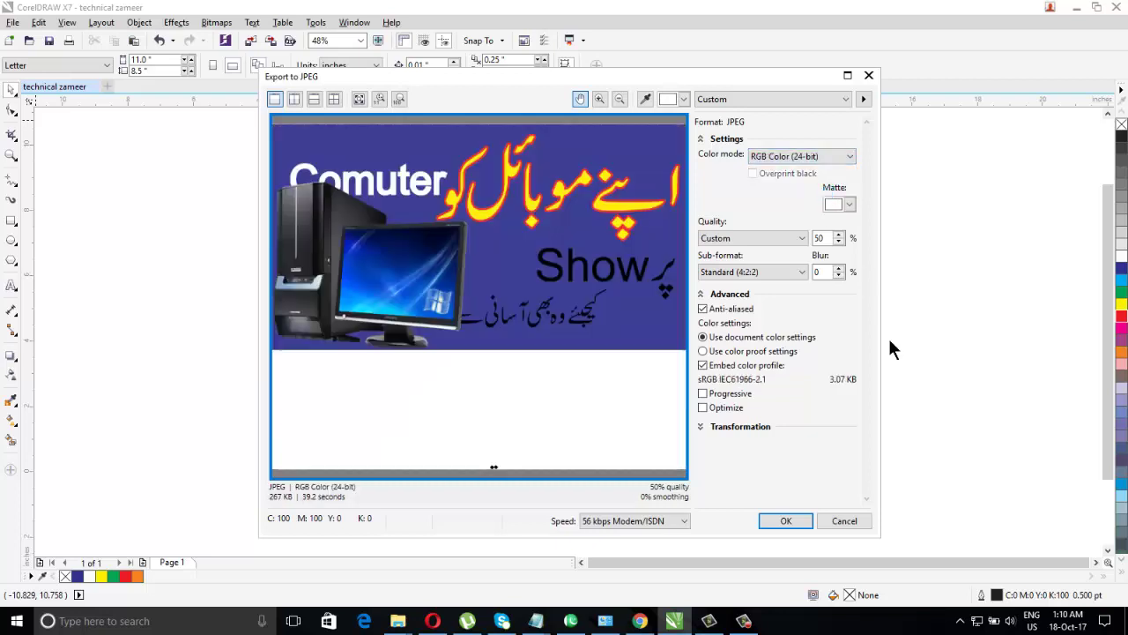
pyautogui.click(787, 522)
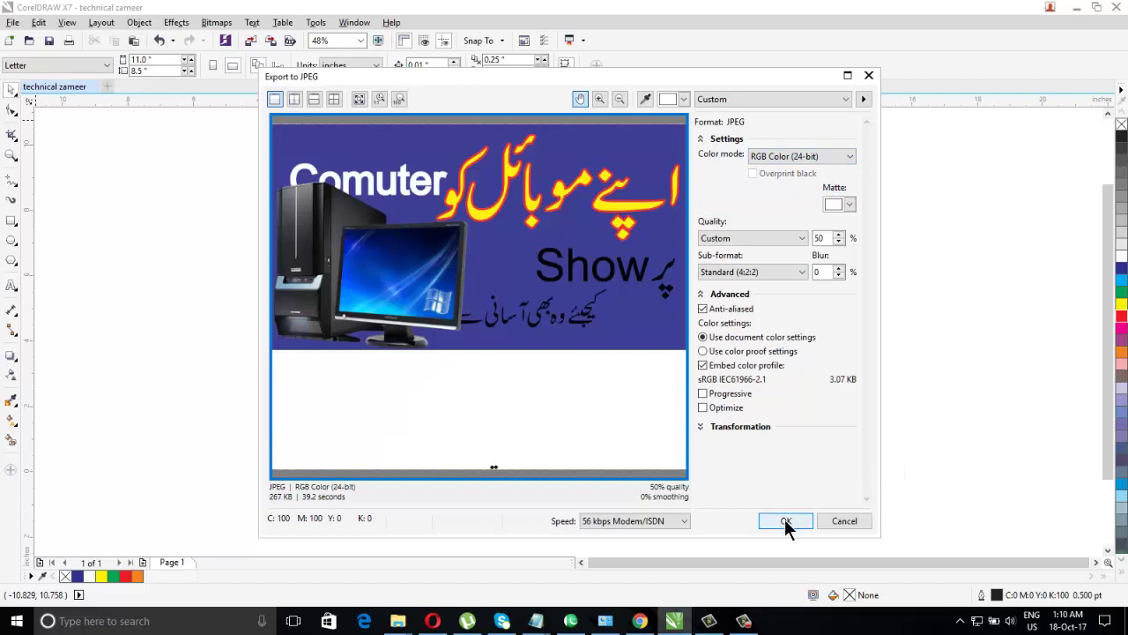
pyautogui.click(785, 520)
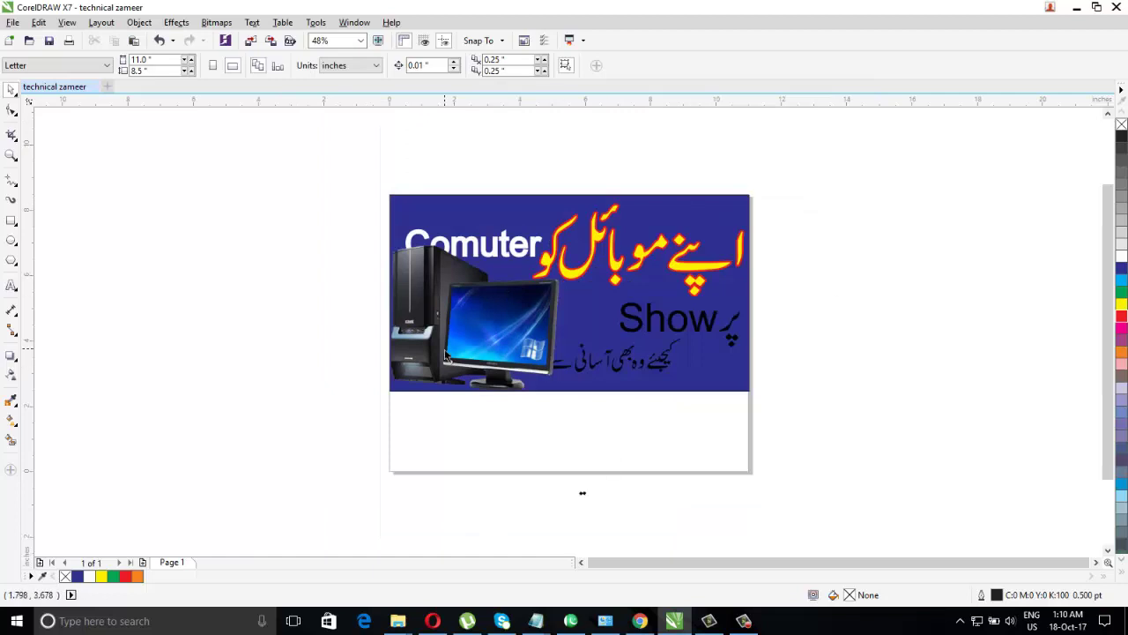
# Step: Check the exported technical zamir.jpg on the Desktop and return to CorelDRAW
pyautogui.click(1079, 8)
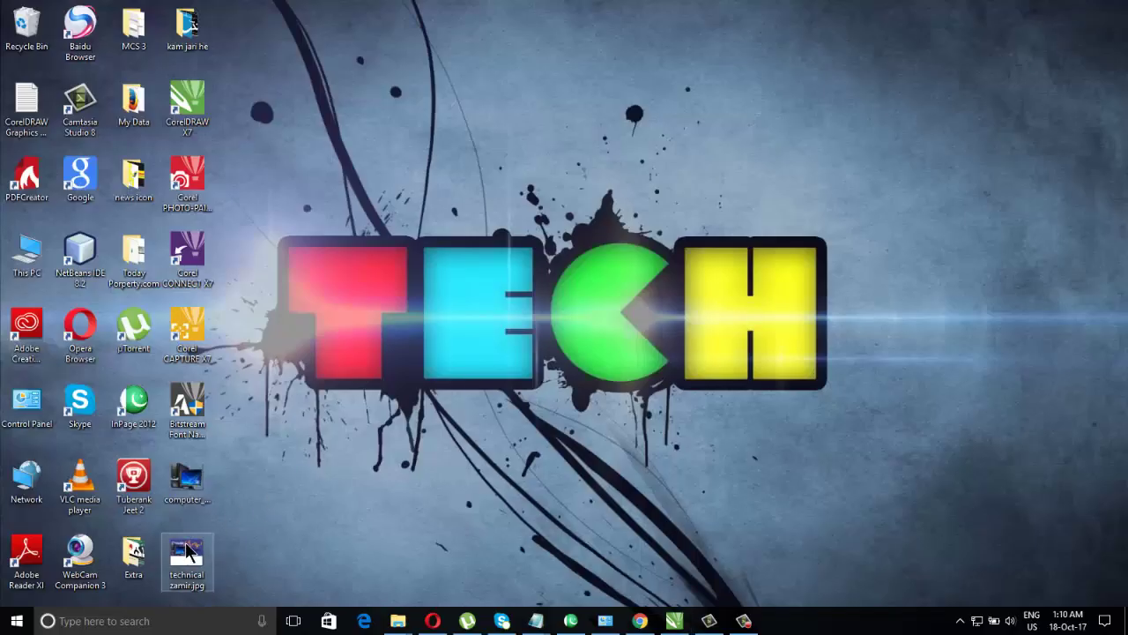
pyautogui.moveTo(190, 557)
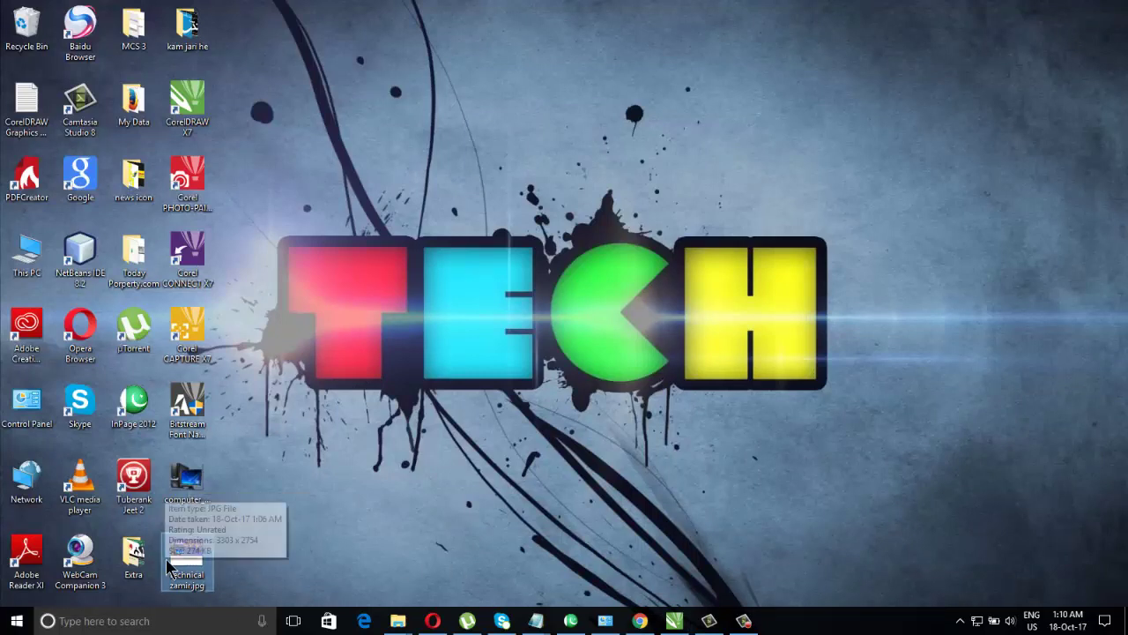
pyautogui.click(674, 620)
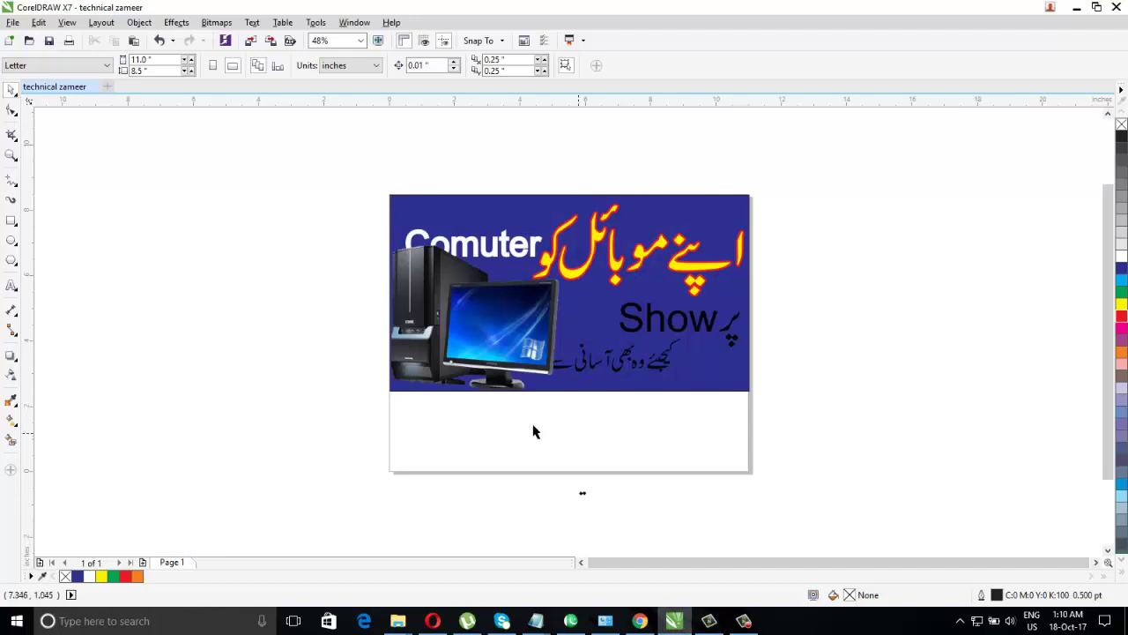
# Step: Move the small stray mark from below the page into the Urdu line under "Show" and deselect it
pyautogui.click(587, 498)
pyautogui.click(570, 515)
pyautogui.moveTo(610, 483); pyautogui.dragTo(665, 463)
pyautogui.moveTo(573, 481); pyautogui.dragTo(681, 368)
pyautogui.click(817, 380)
# Step: Leave CorelDRAW for the desktop and switch to Chrome to view the YouTube channel page
pyautogui.click(1078, 7)
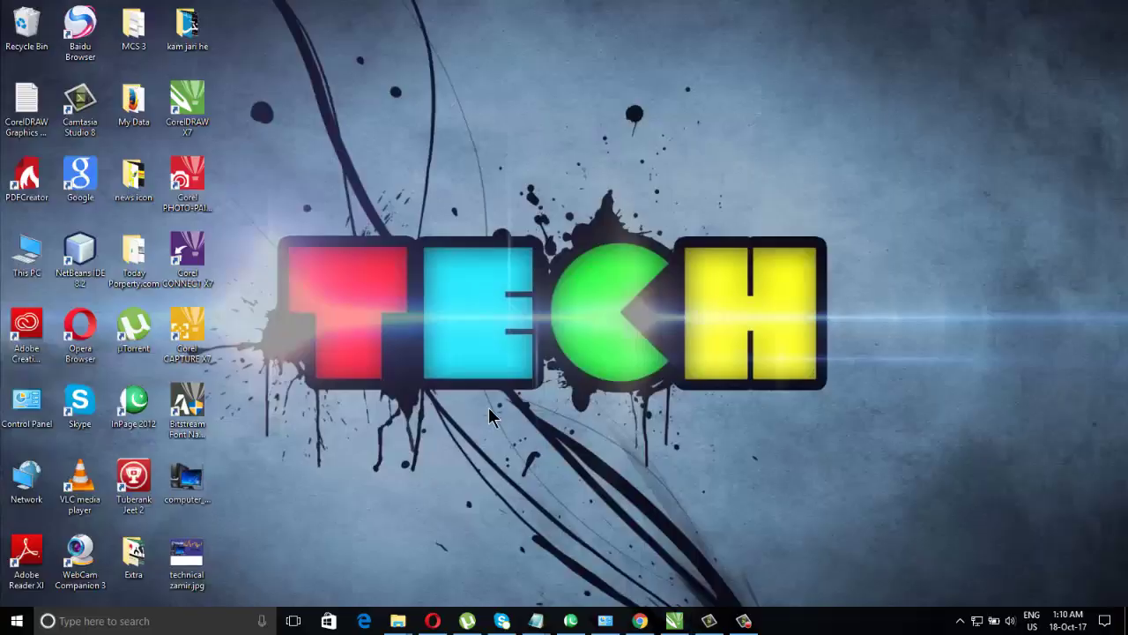
pyautogui.hotkey('alt', 'Tab')
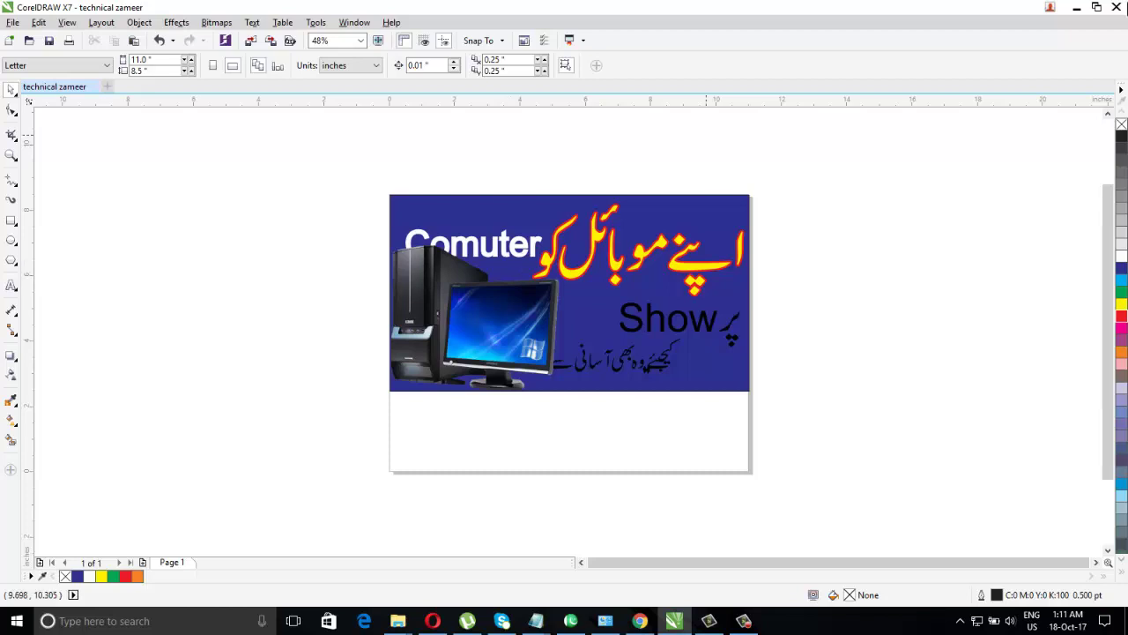
pyautogui.click(1076, 9)
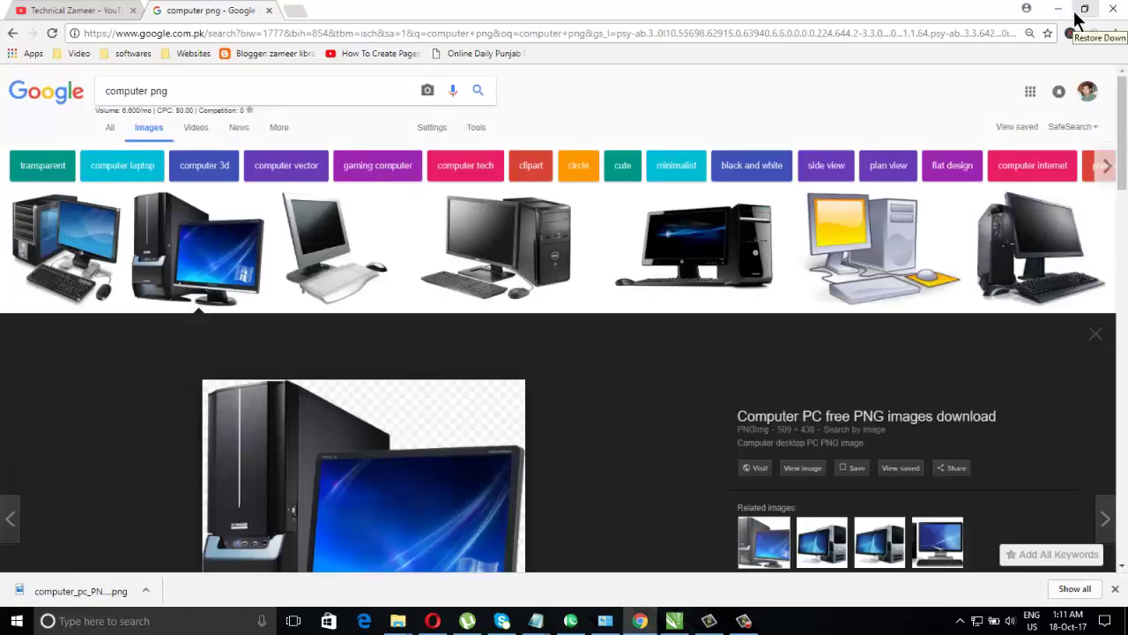
pyautogui.click(79, 12)
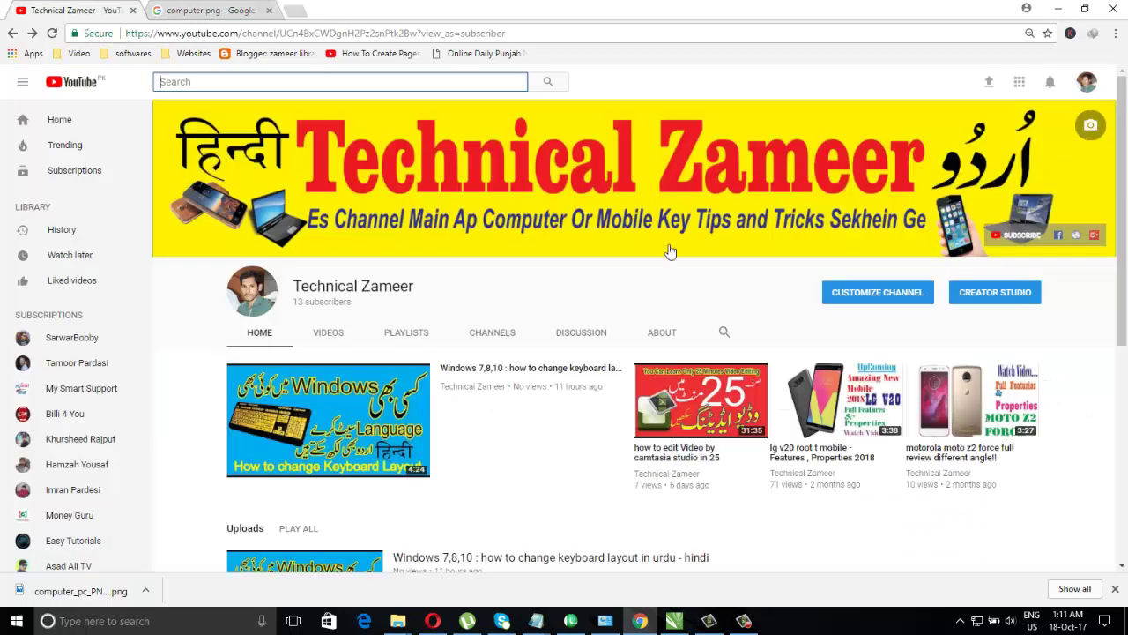